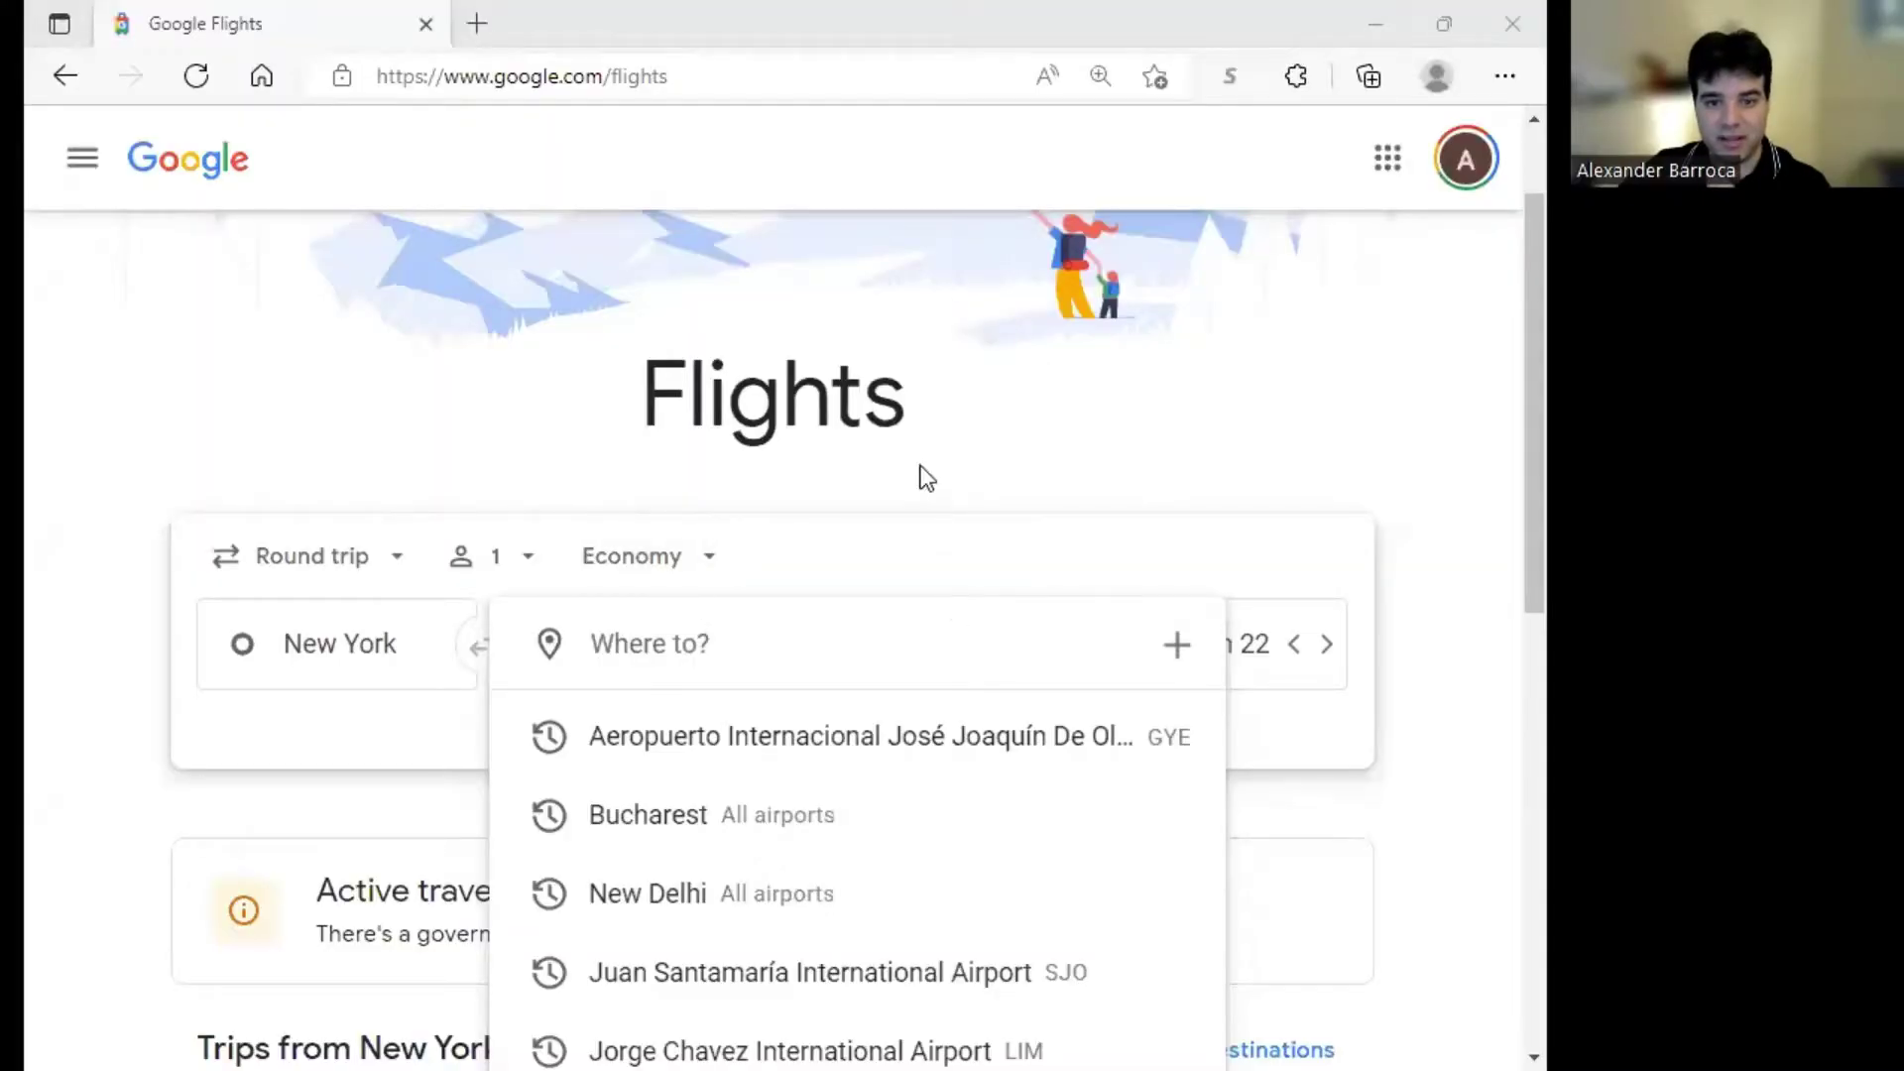
# Close the destination suggestions and scroll through the flight search page
pyautogui.click(898, 486)
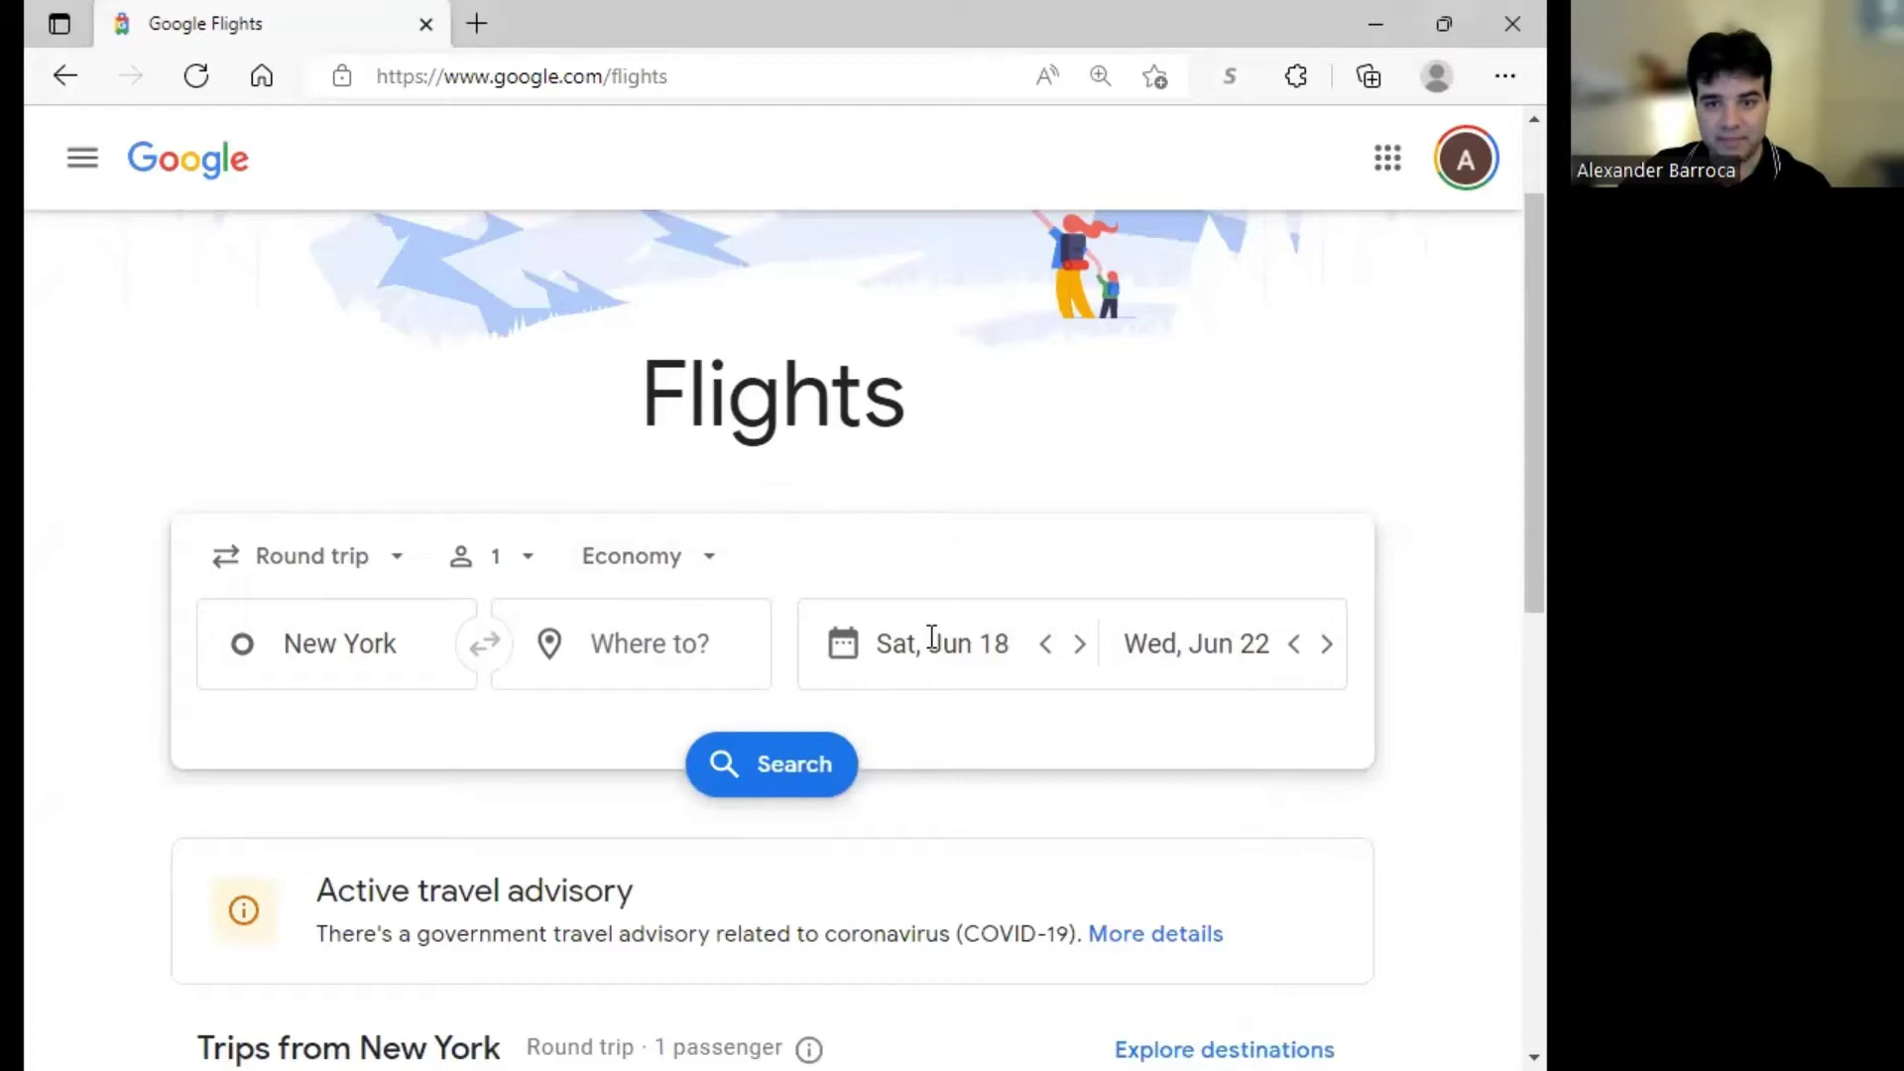
pyautogui.scroll(-3, 949, 605)
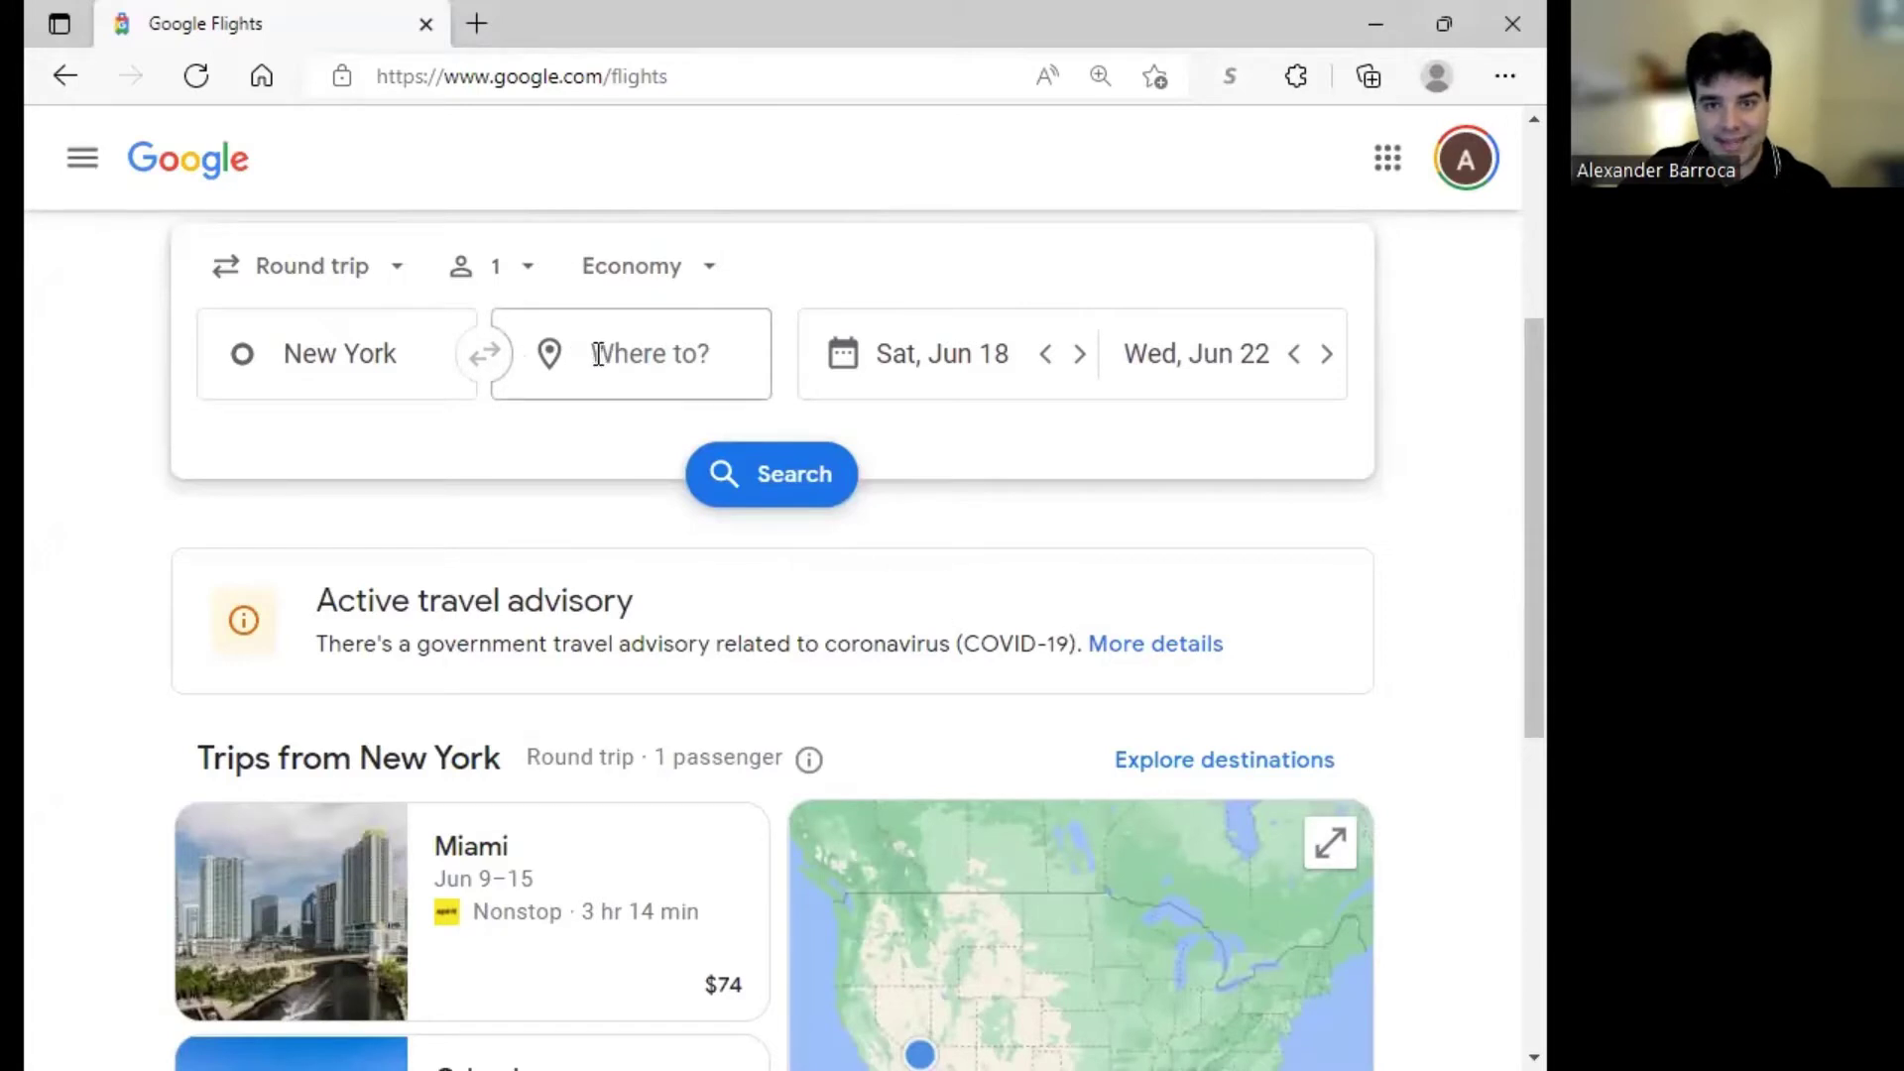
pyautogui.scroll(-1, 1042, 699)
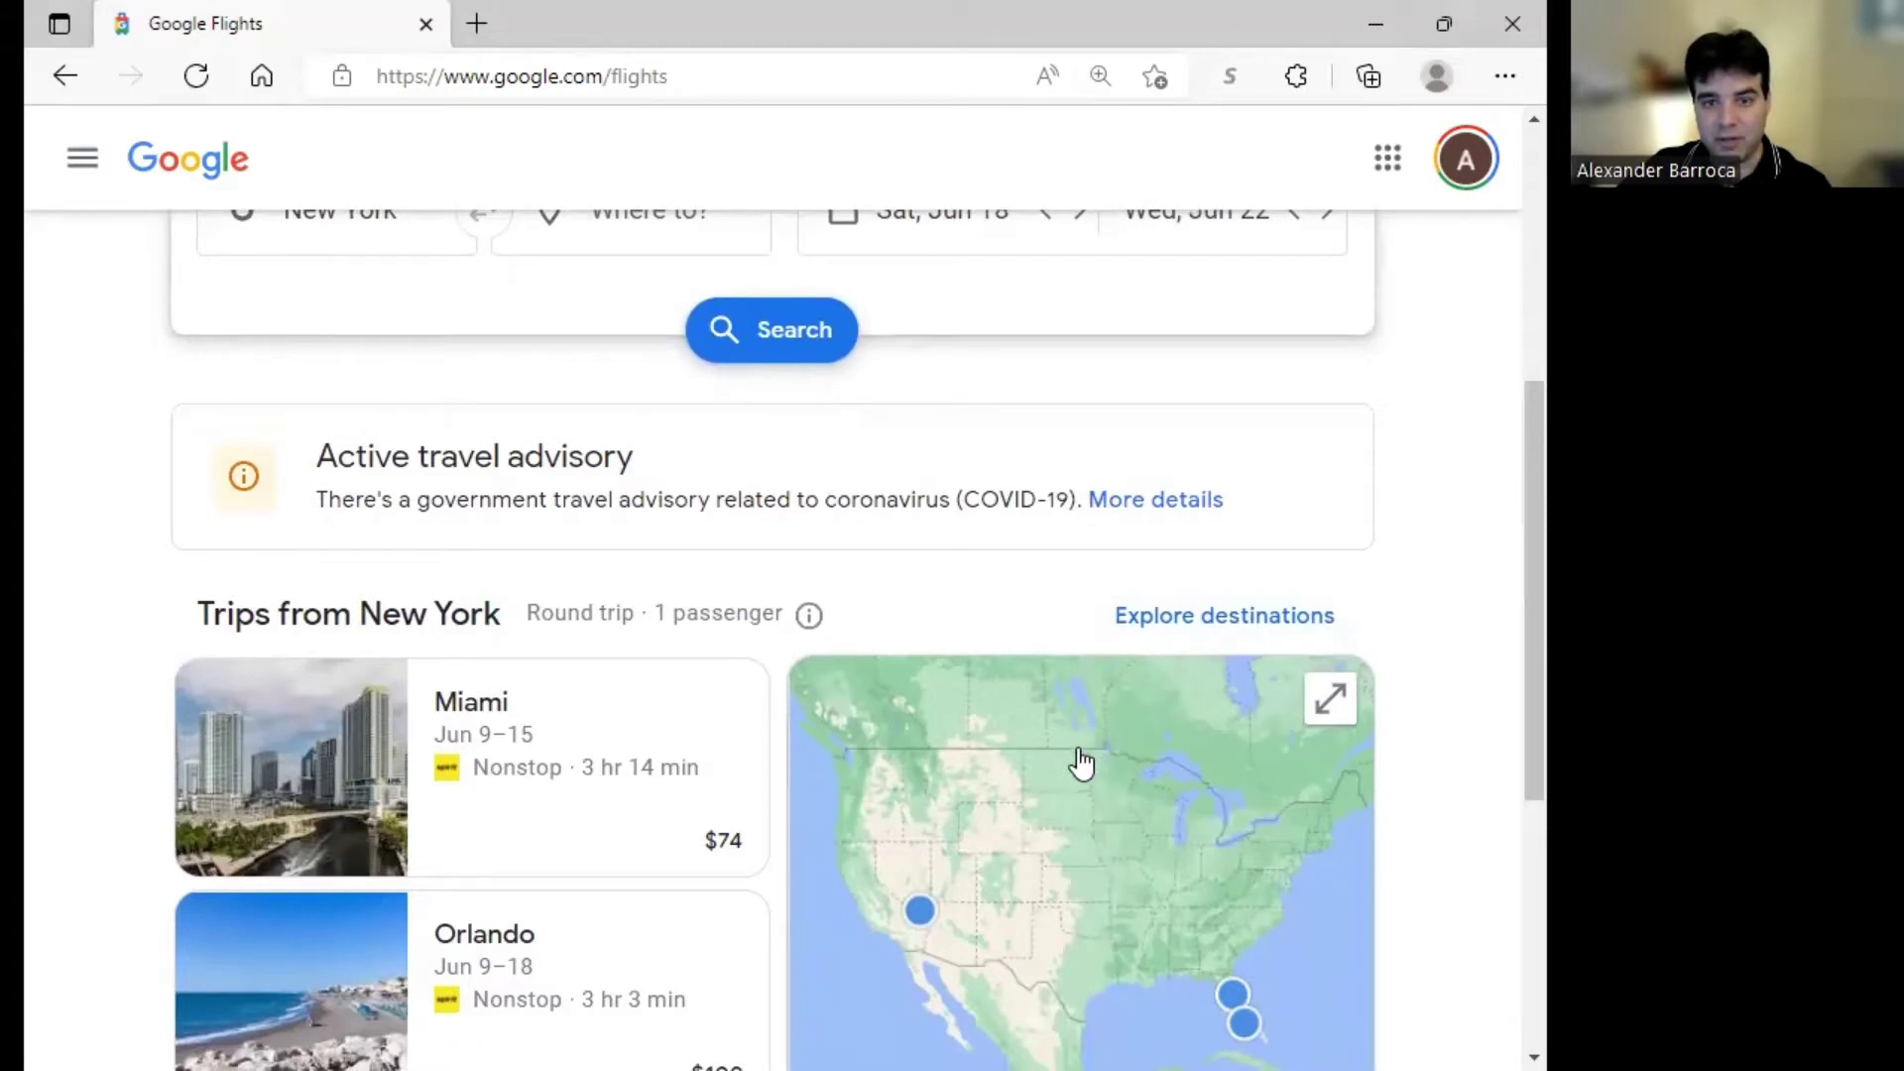
pyautogui.scroll(1, 1071, 729)
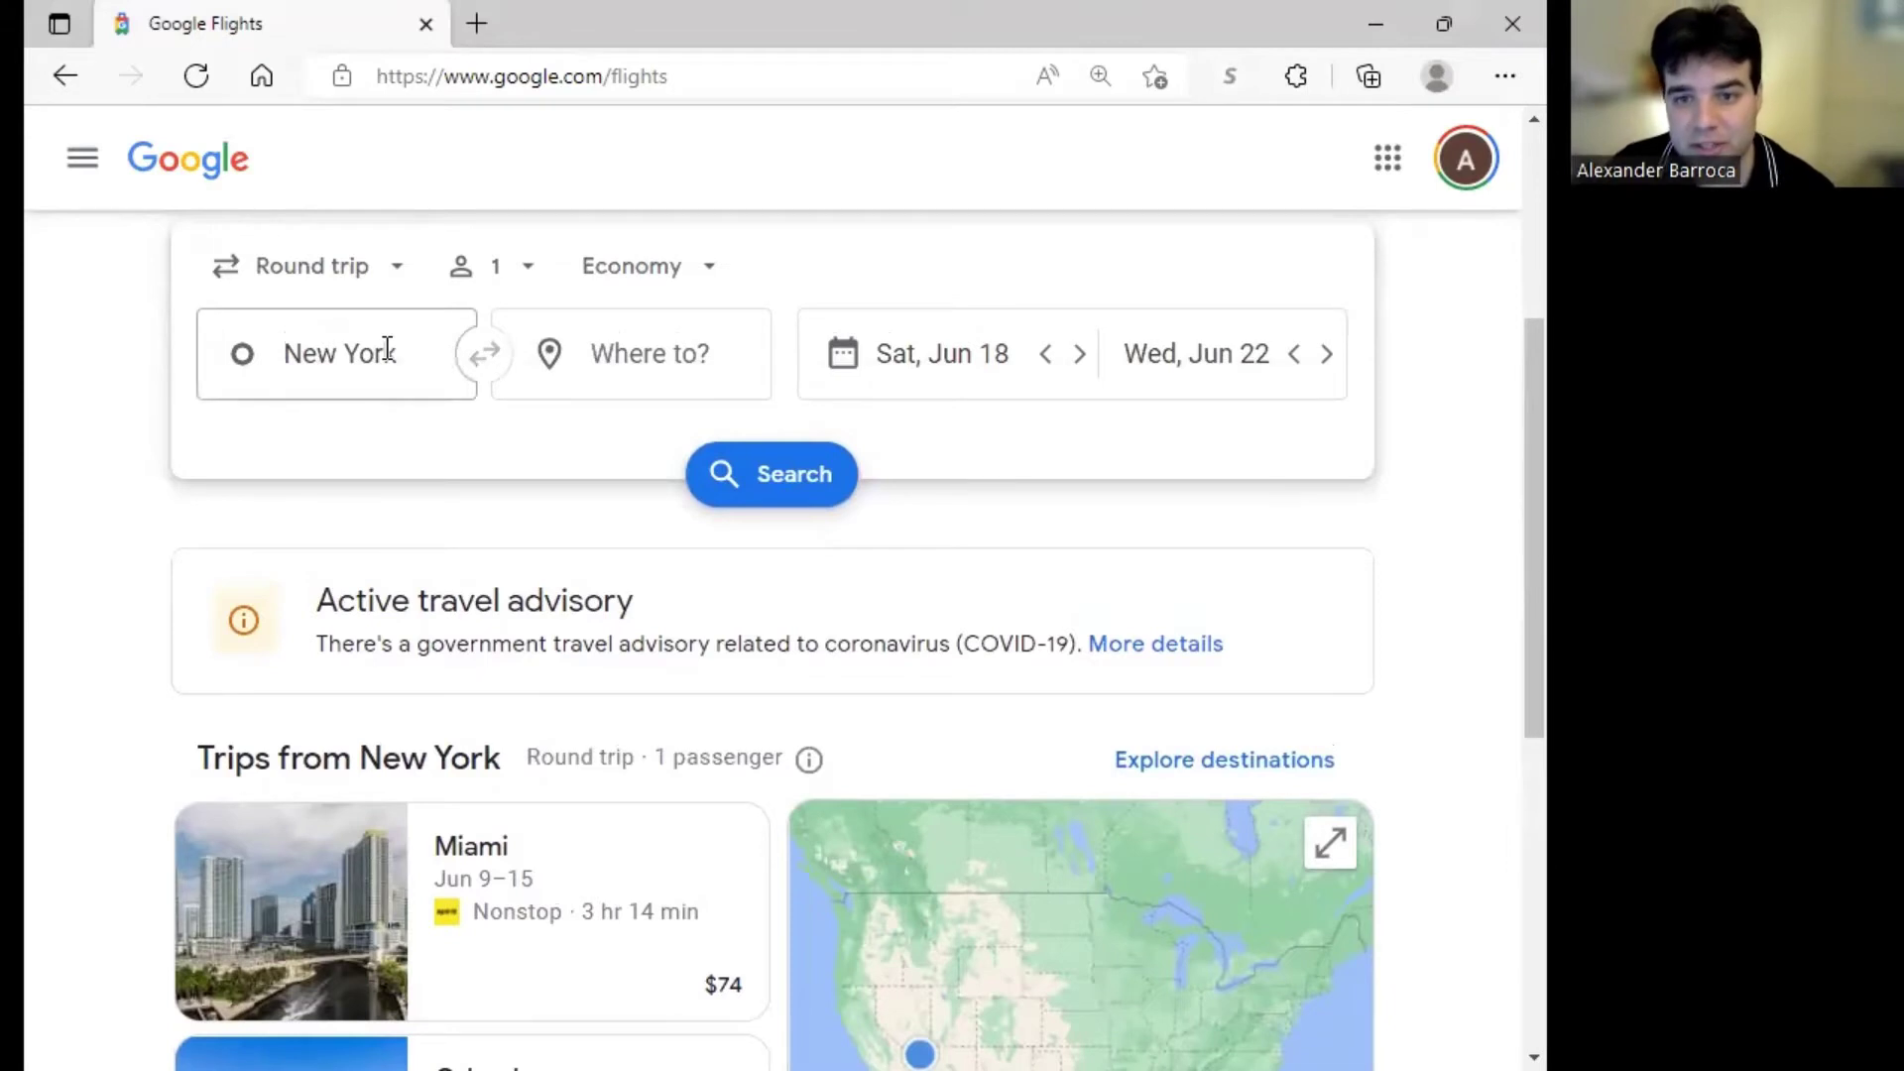
# Confirm the departure date stays Sat, Jun 18, then scroll to Trips from New York
pyautogui.click(882, 382)
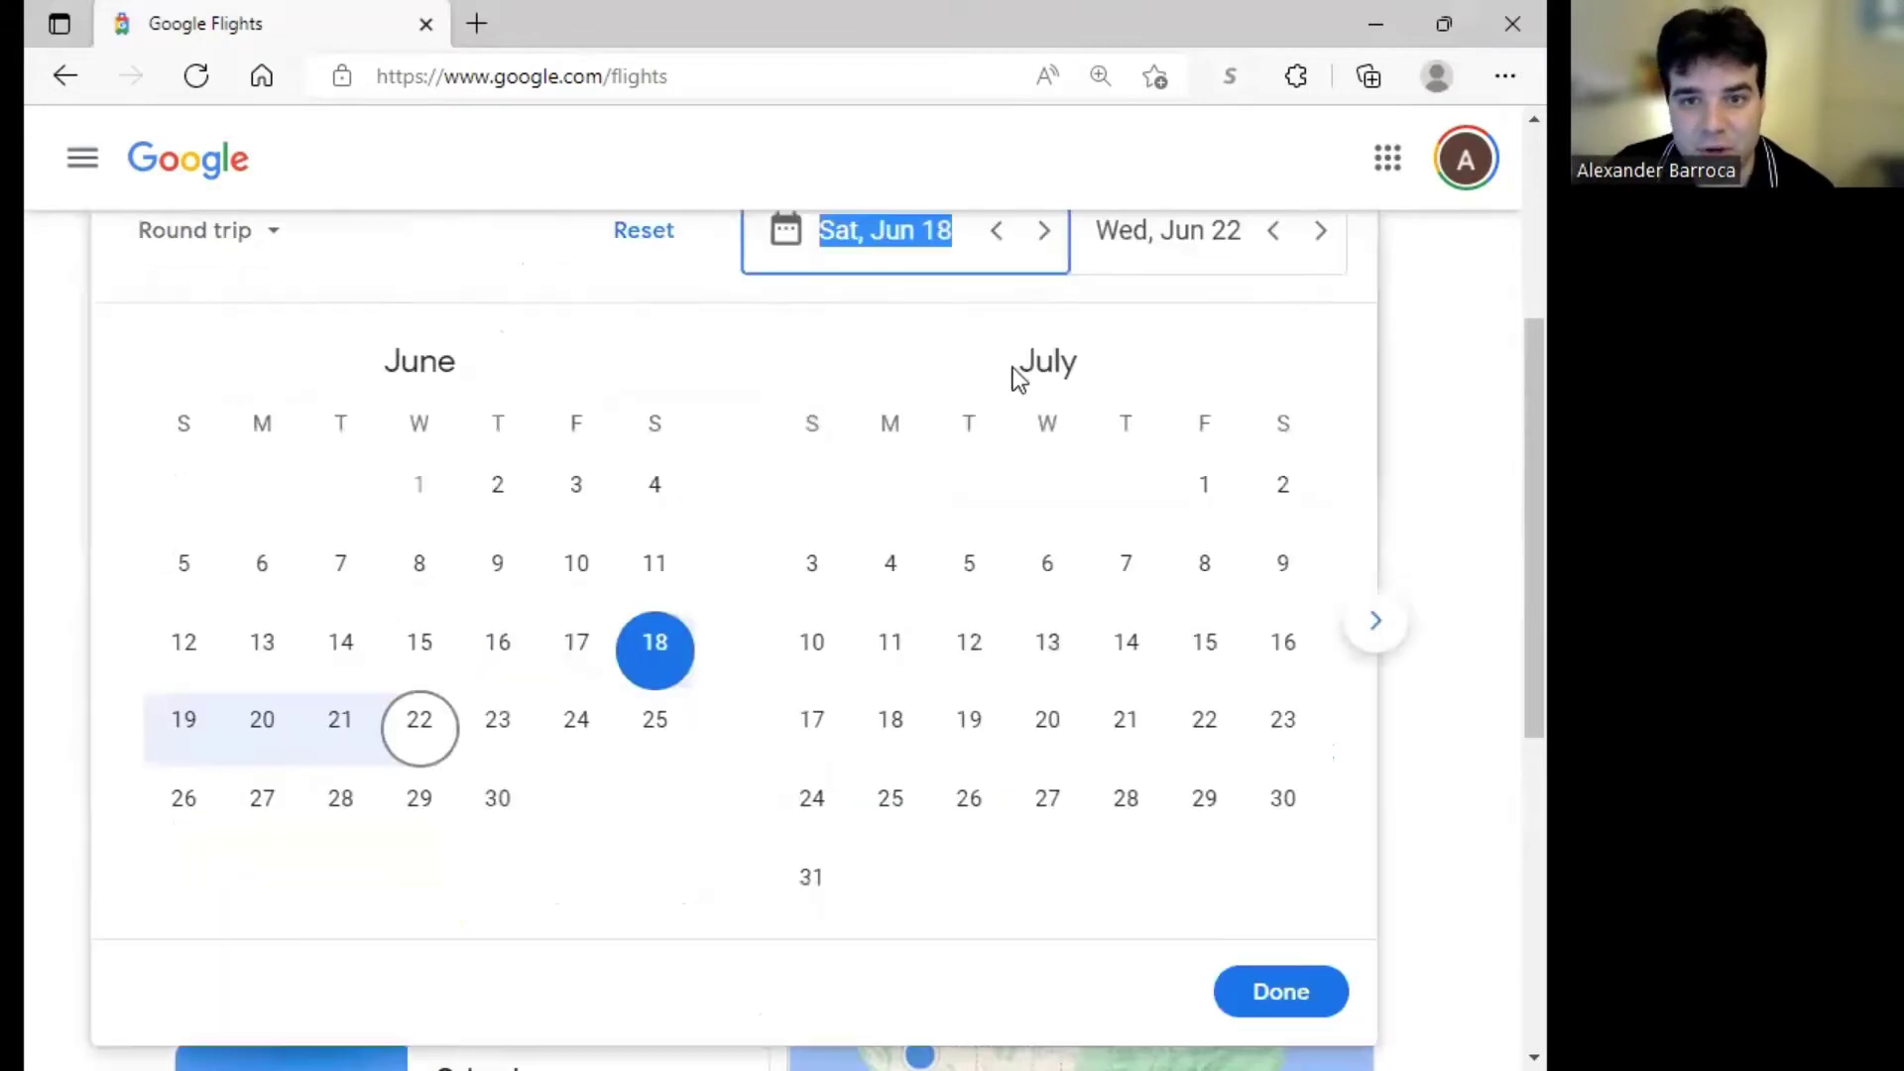
pyautogui.click(1314, 996)
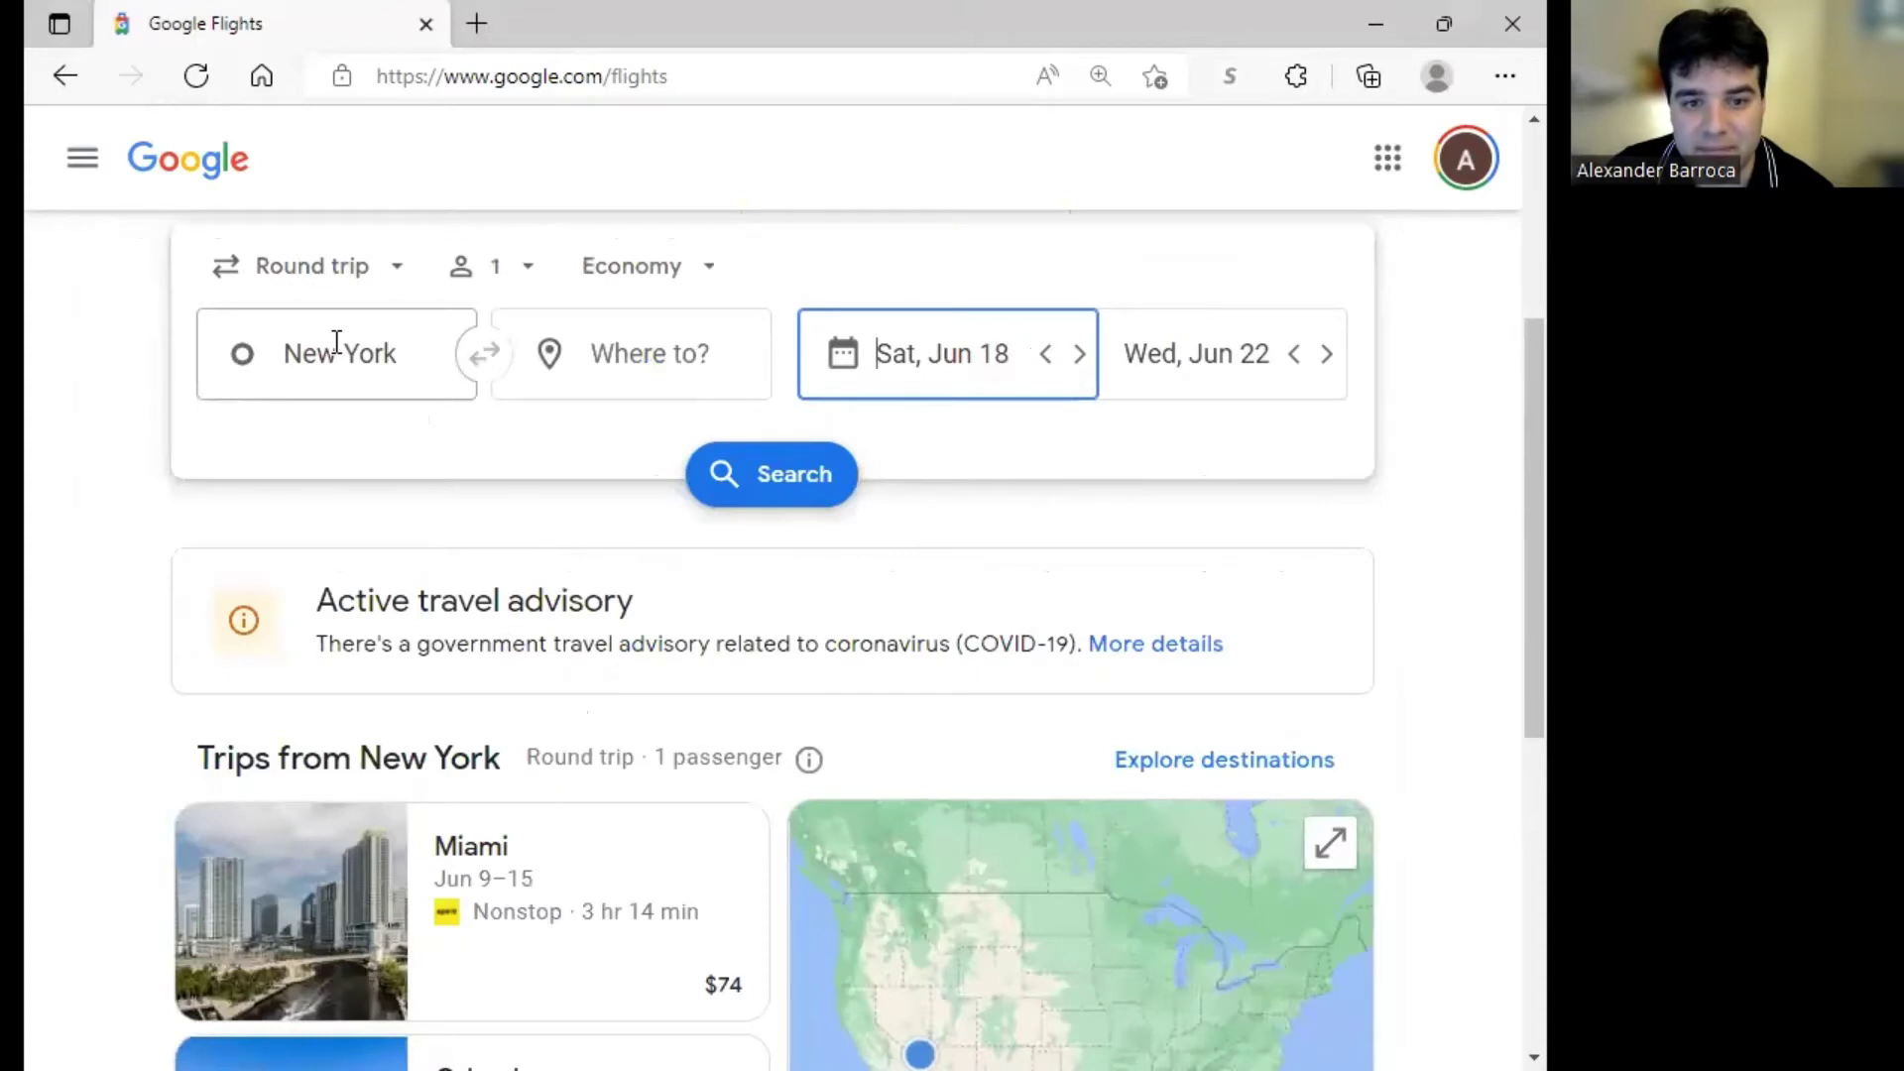
pyautogui.scroll(4, 485, 519)
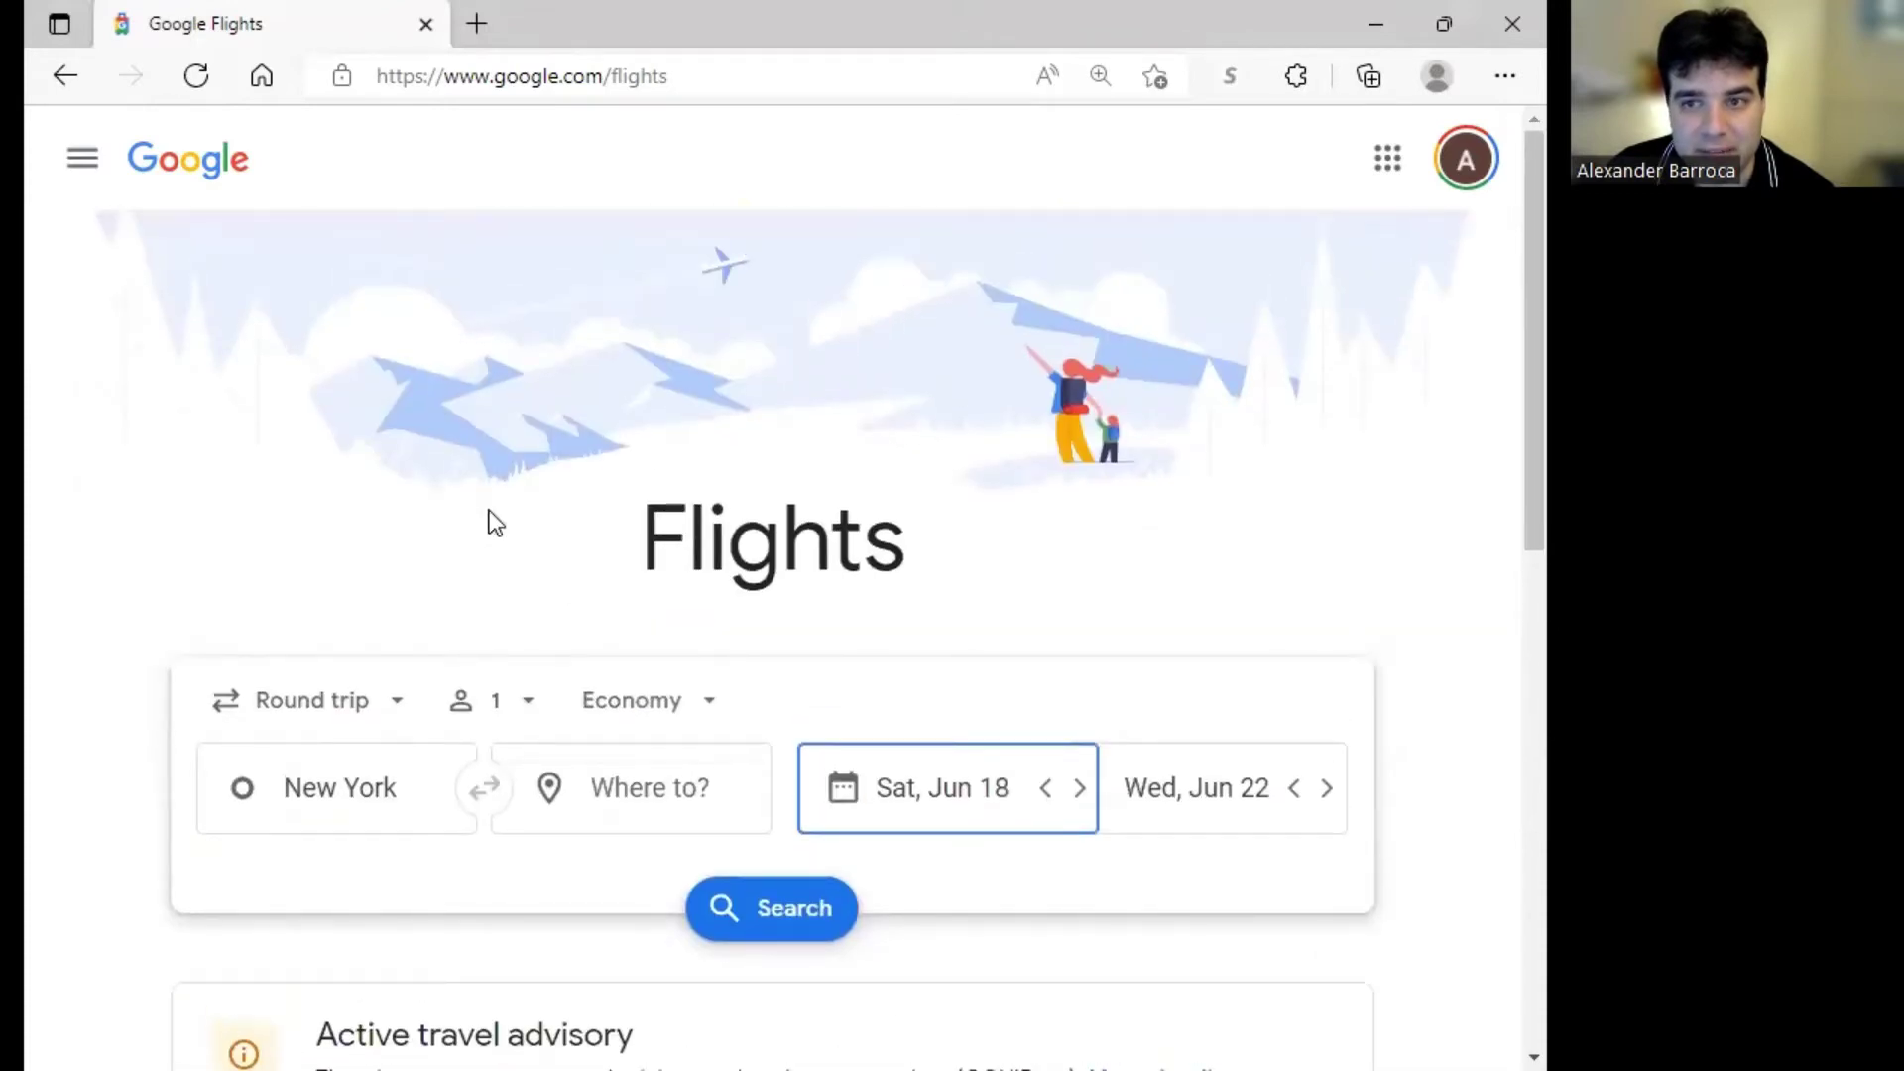
pyautogui.scroll(-2, 495, 523)
pyautogui.scroll(-4, 430, 556)
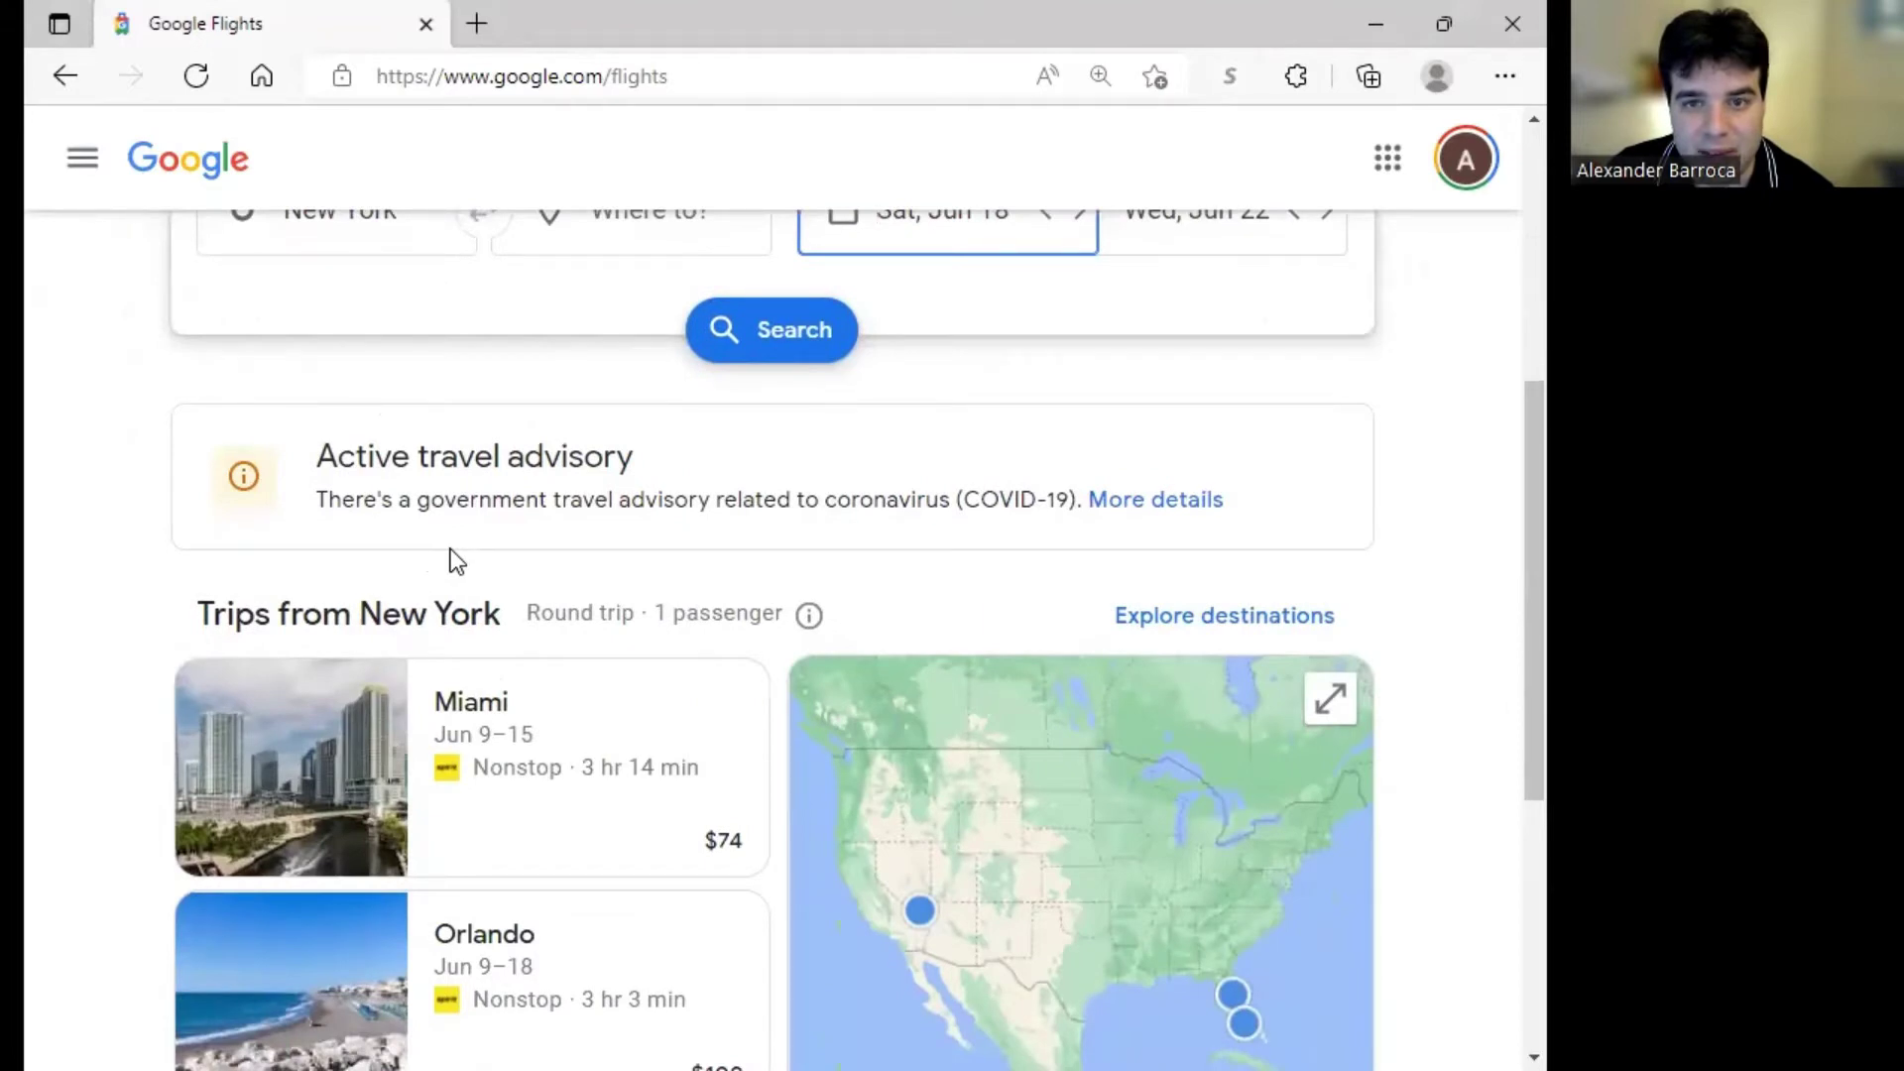
# Open the Explore map from New York and pan it to Europe and back to North America
pyautogui.click(1265, 639)
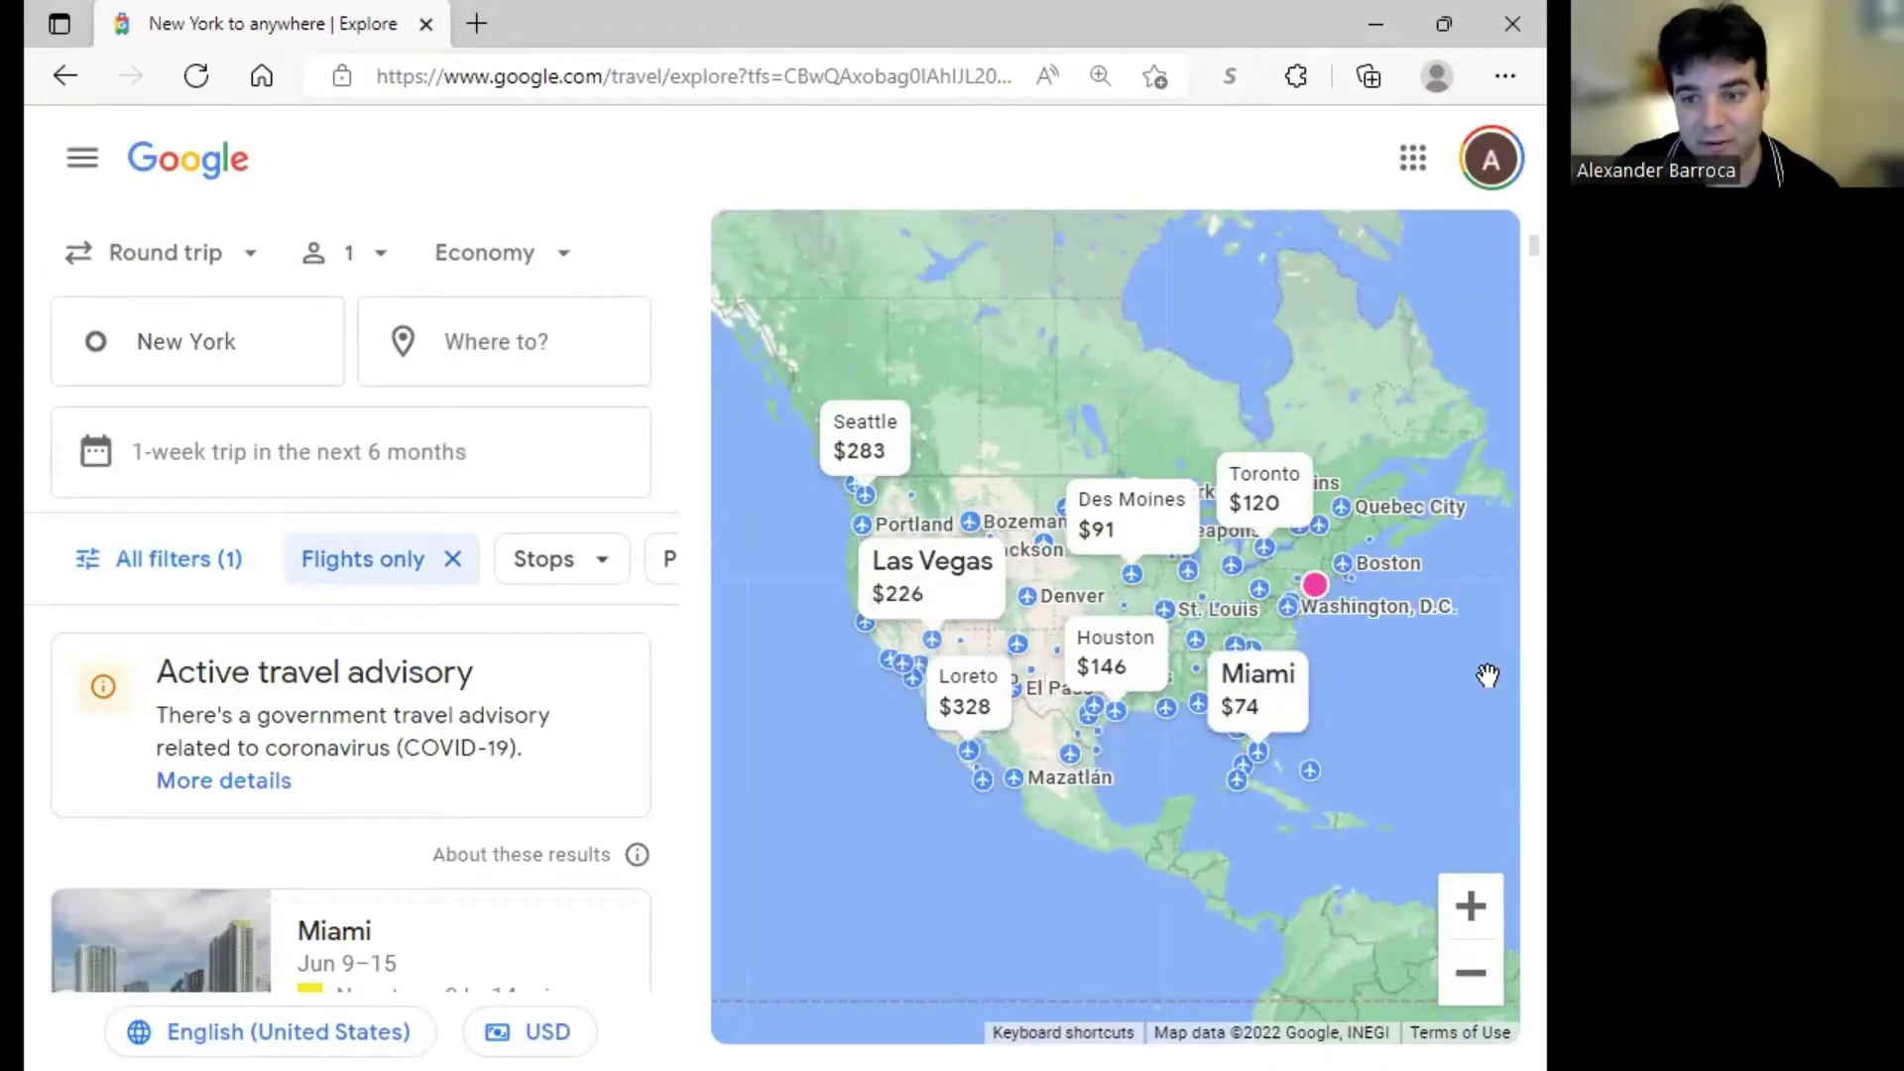
pyautogui.moveTo(1433, 676); pyautogui.dragTo(1054, 608)
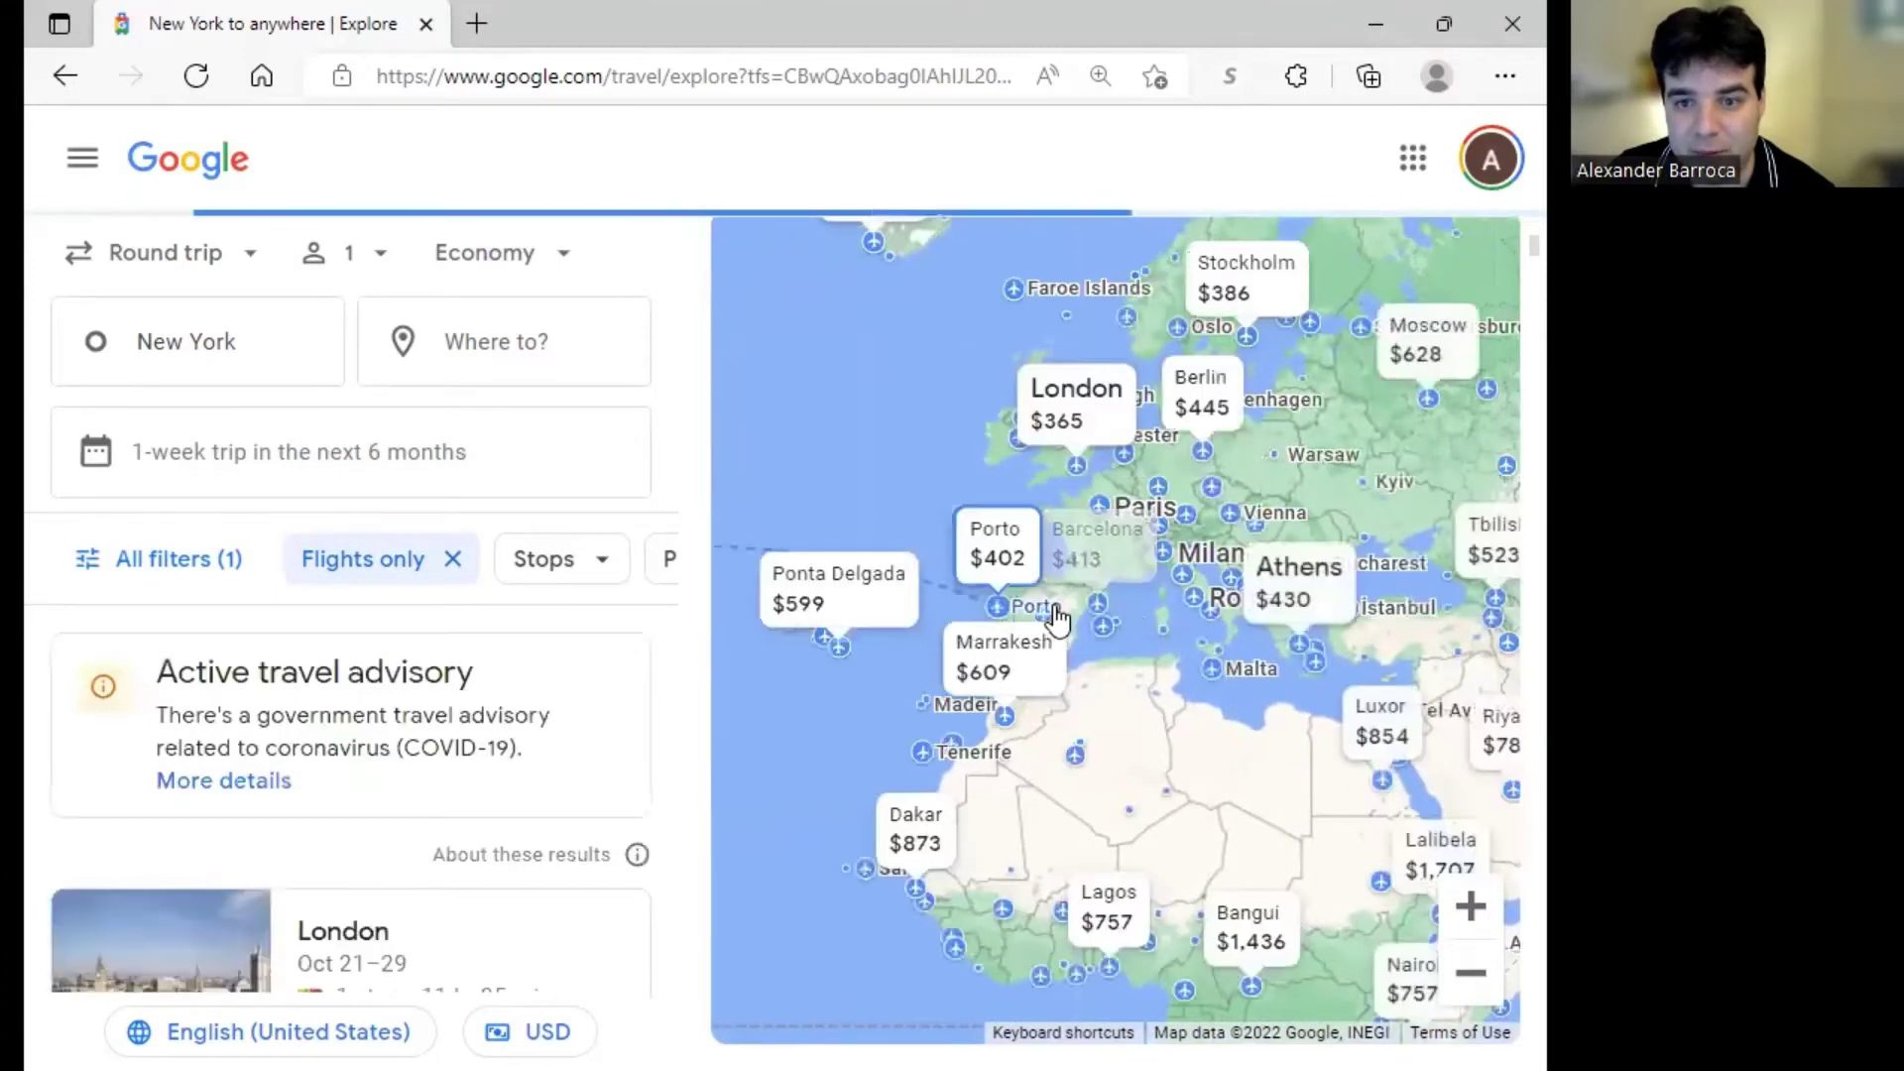
pyautogui.moveTo(853, 678); pyautogui.dragTo(1214, 684)
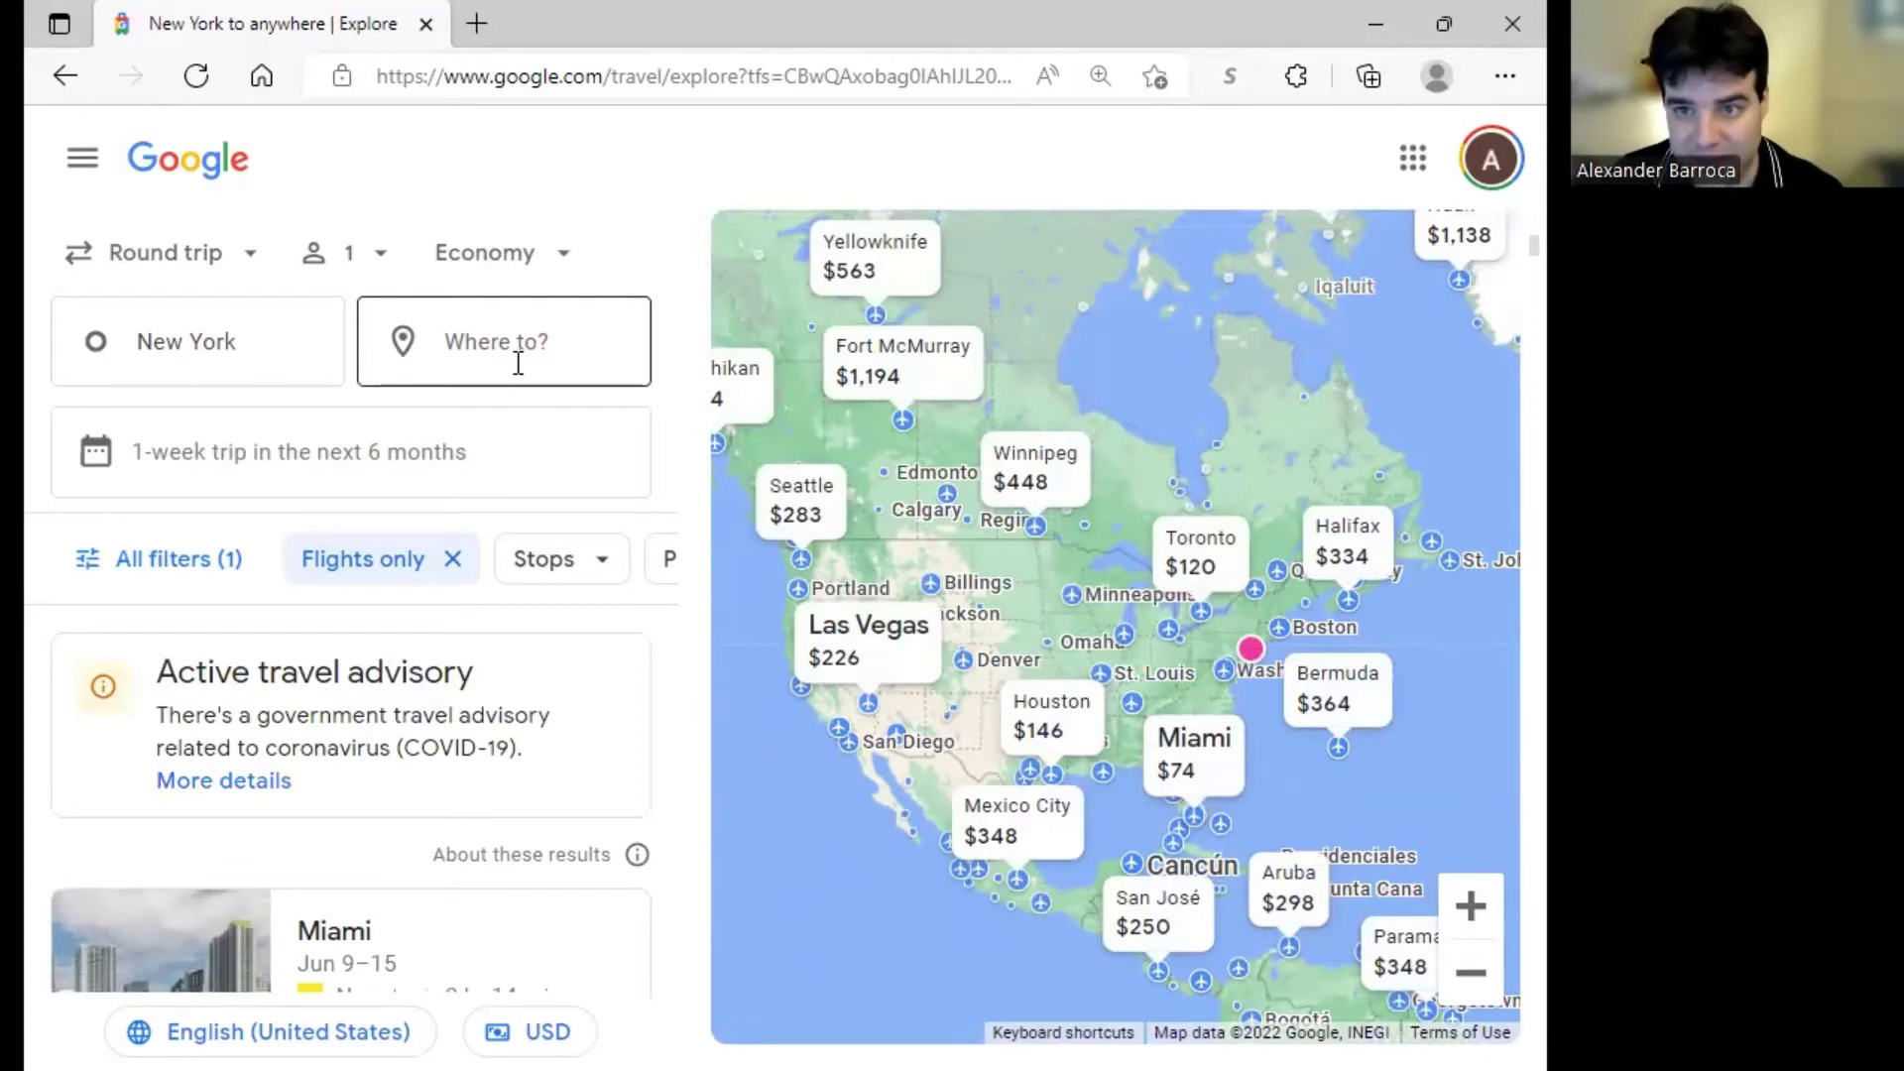
# Try 2-week and weekend trip lengths, then keep 1 week within the next 6 months
pyautogui.click(375, 457)
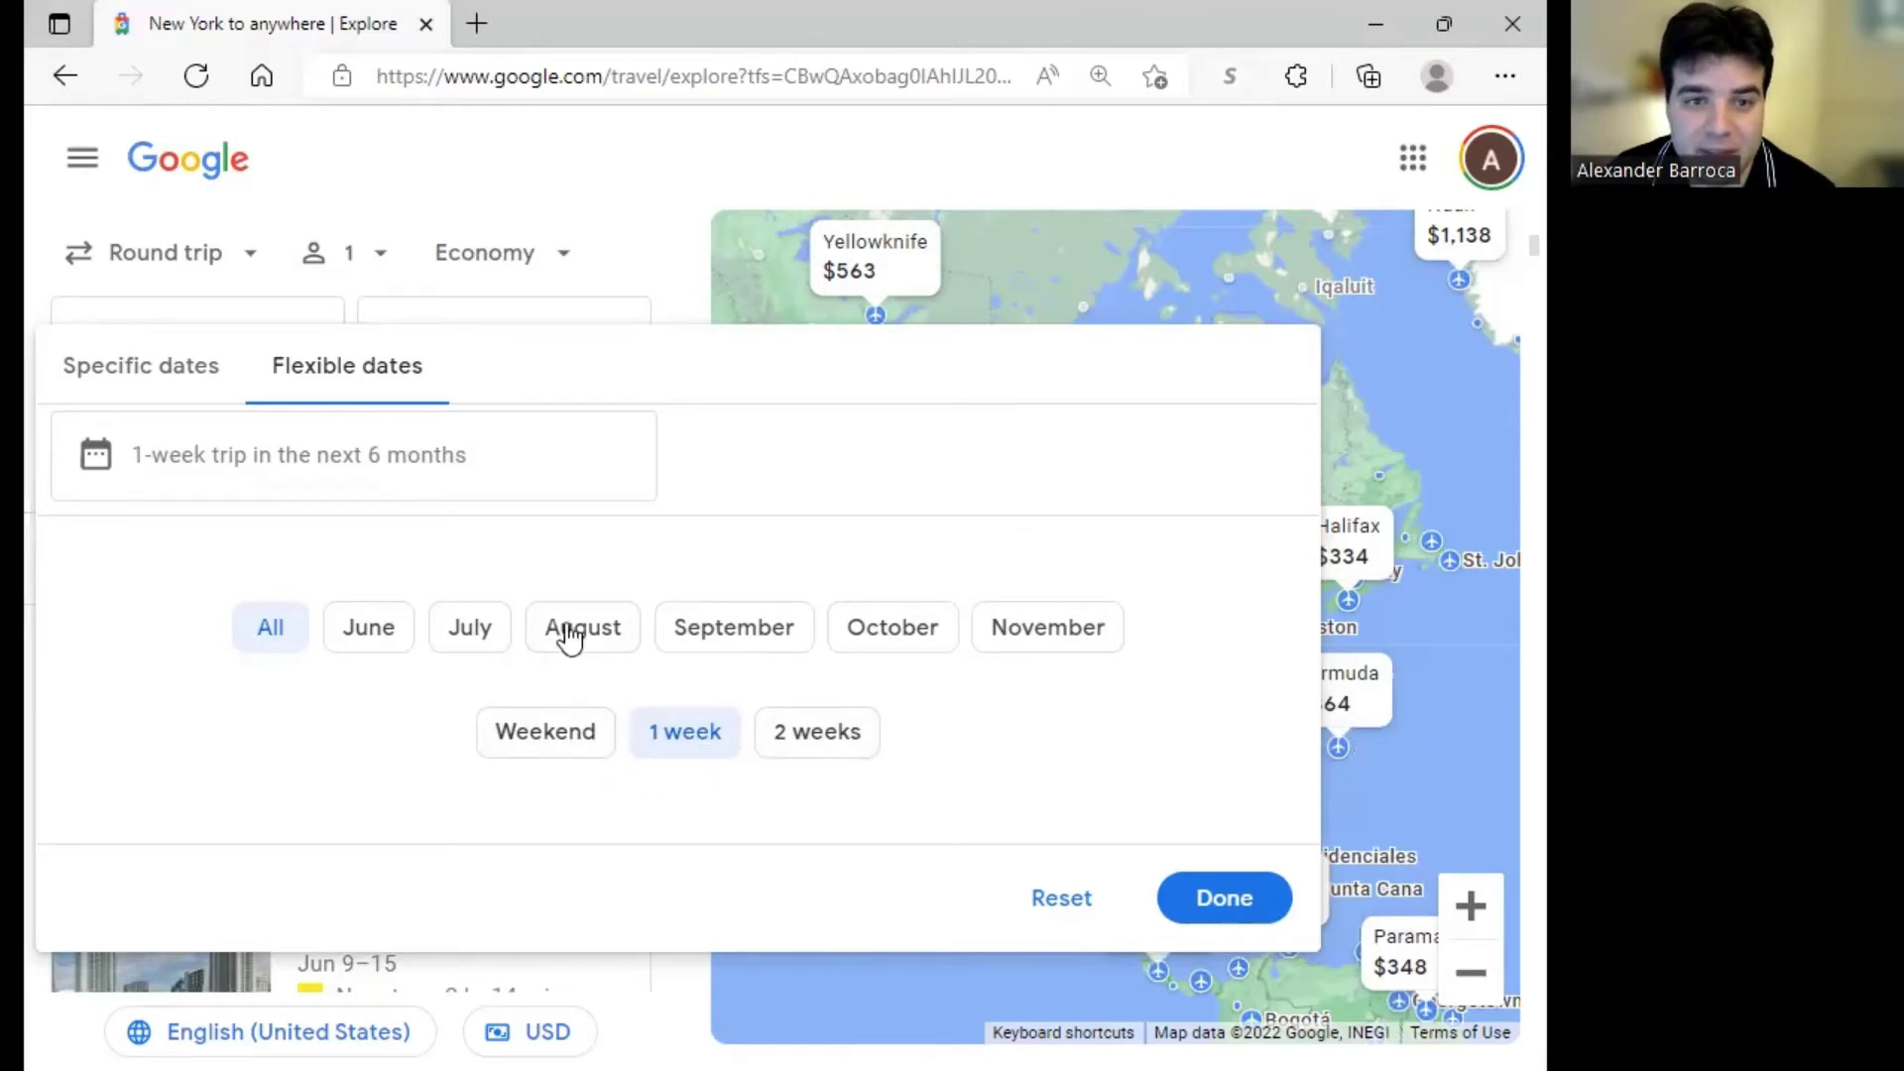
pyautogui.click(814, 742)
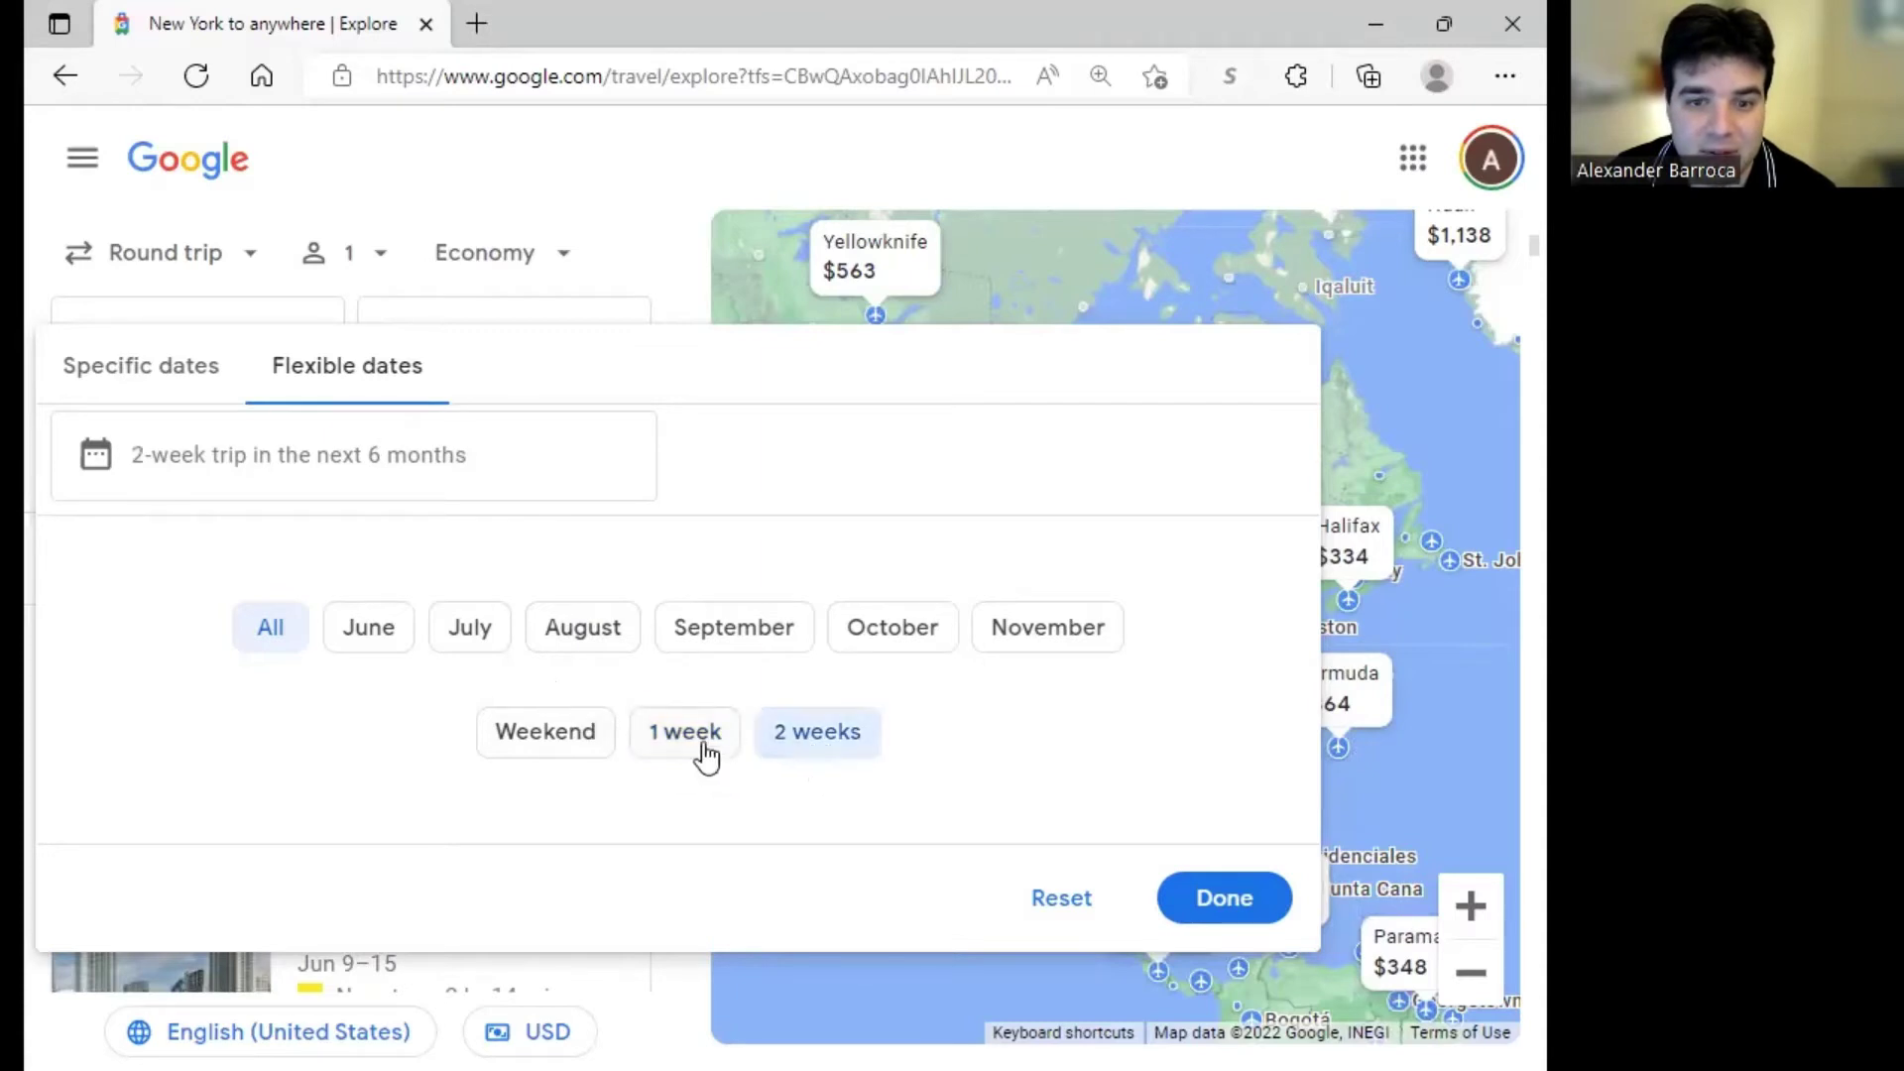
pyautogui.click(548, 736)
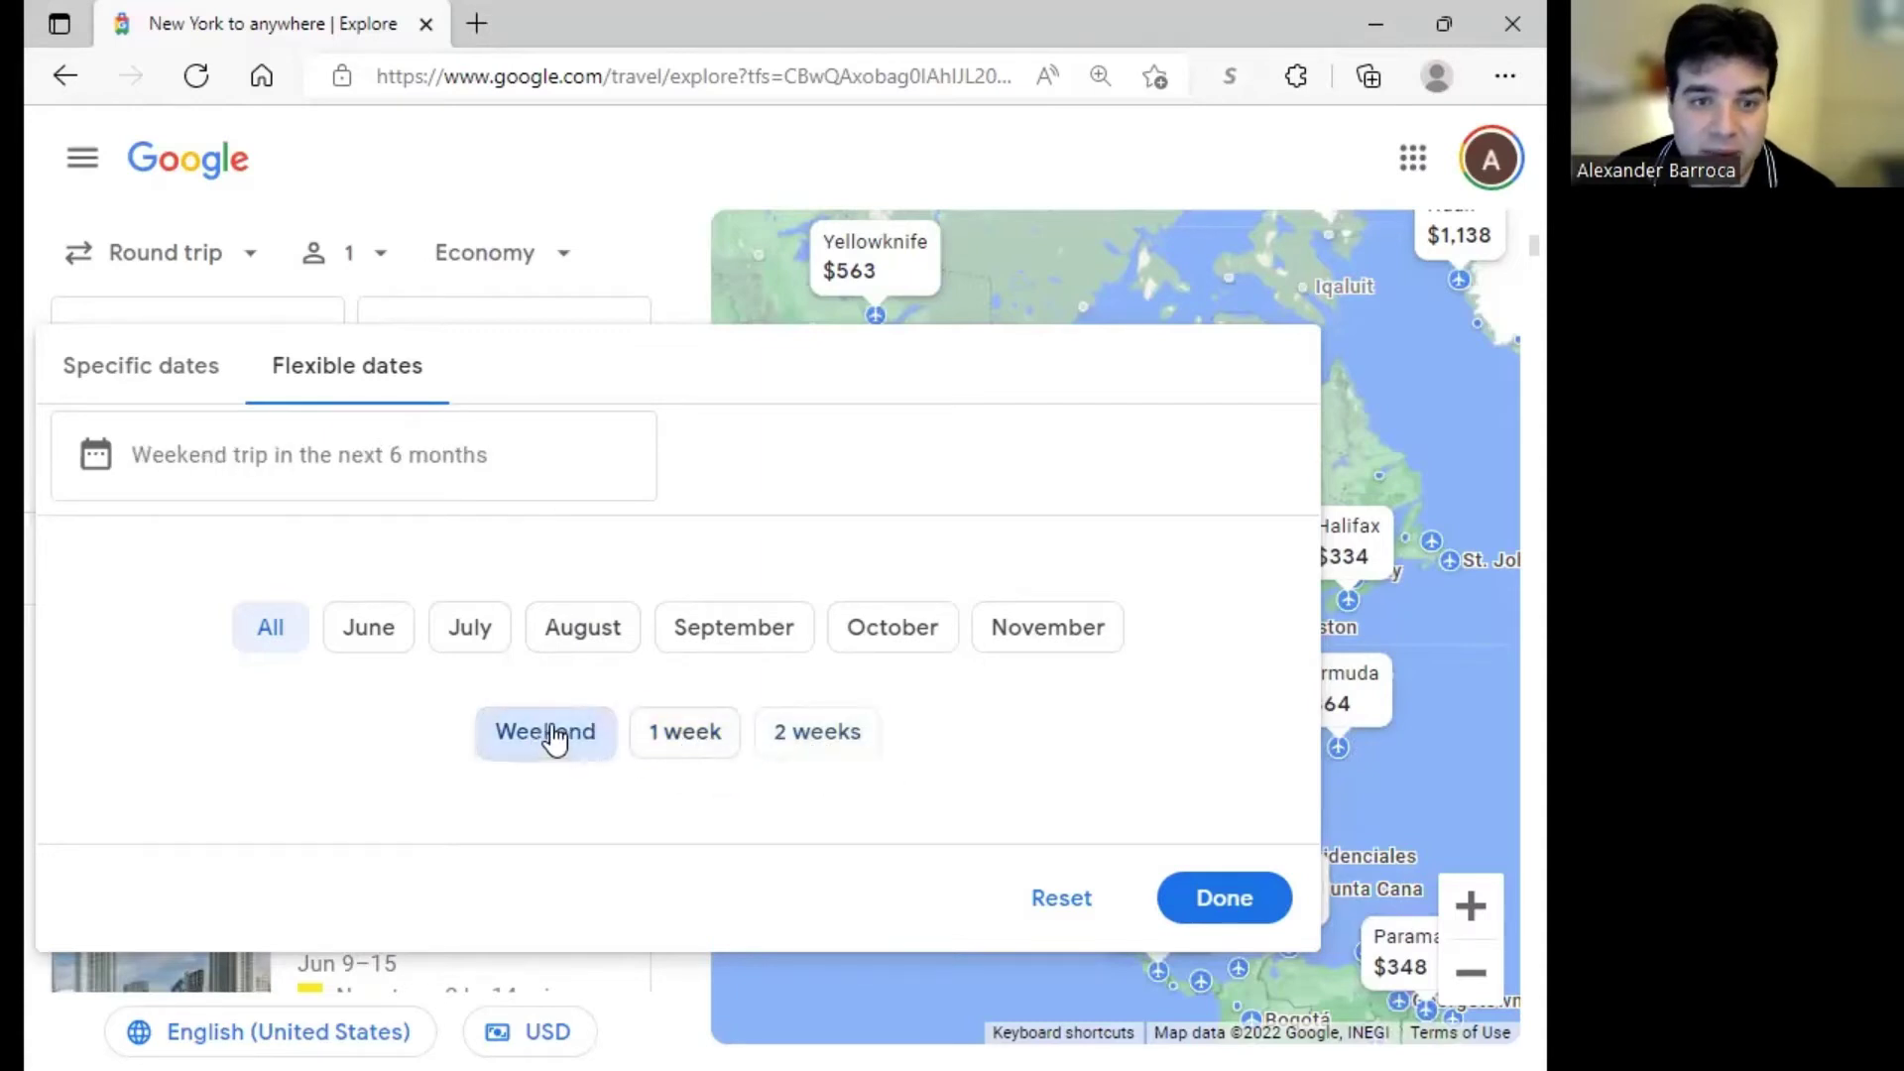
pyautogui.click(711, 746)
pyautogui.click(1266, 898)
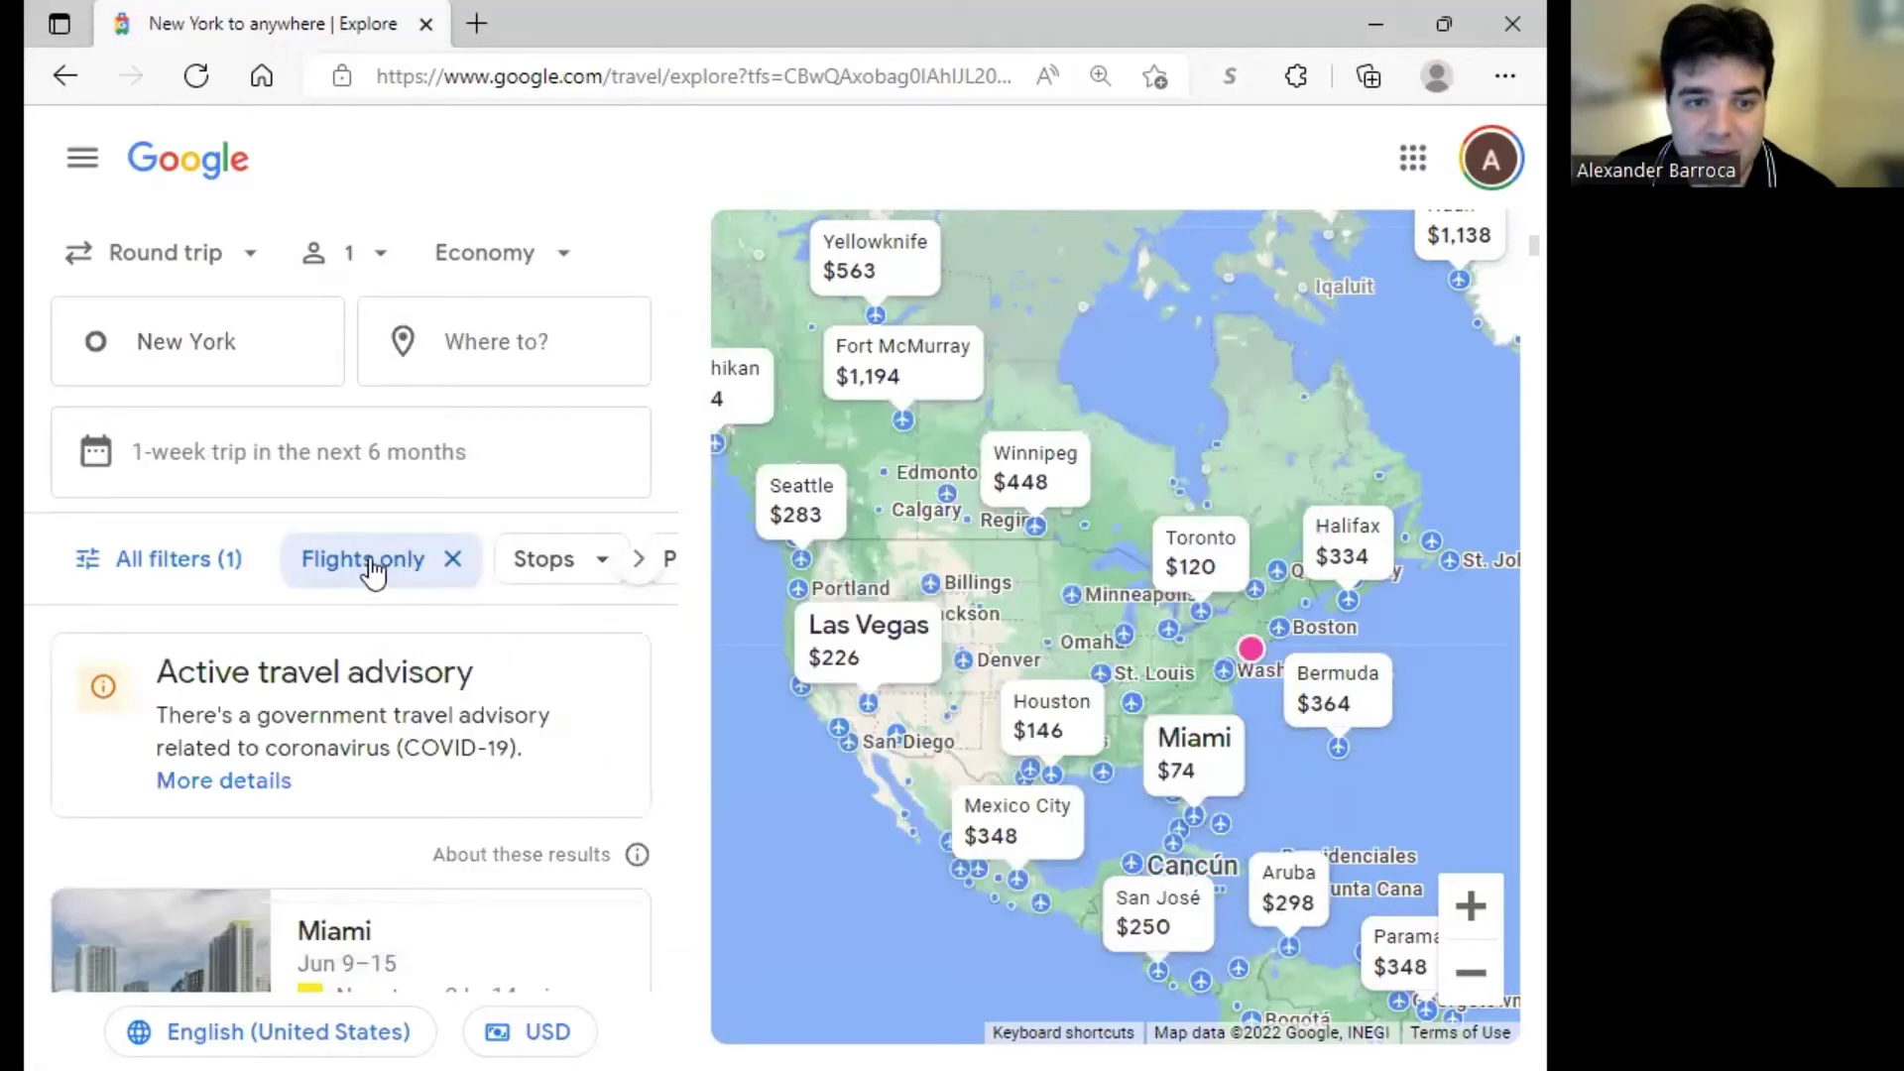
# In All filters, set Stops to 1 stop or fewer
pyautogui.click(203, 563)
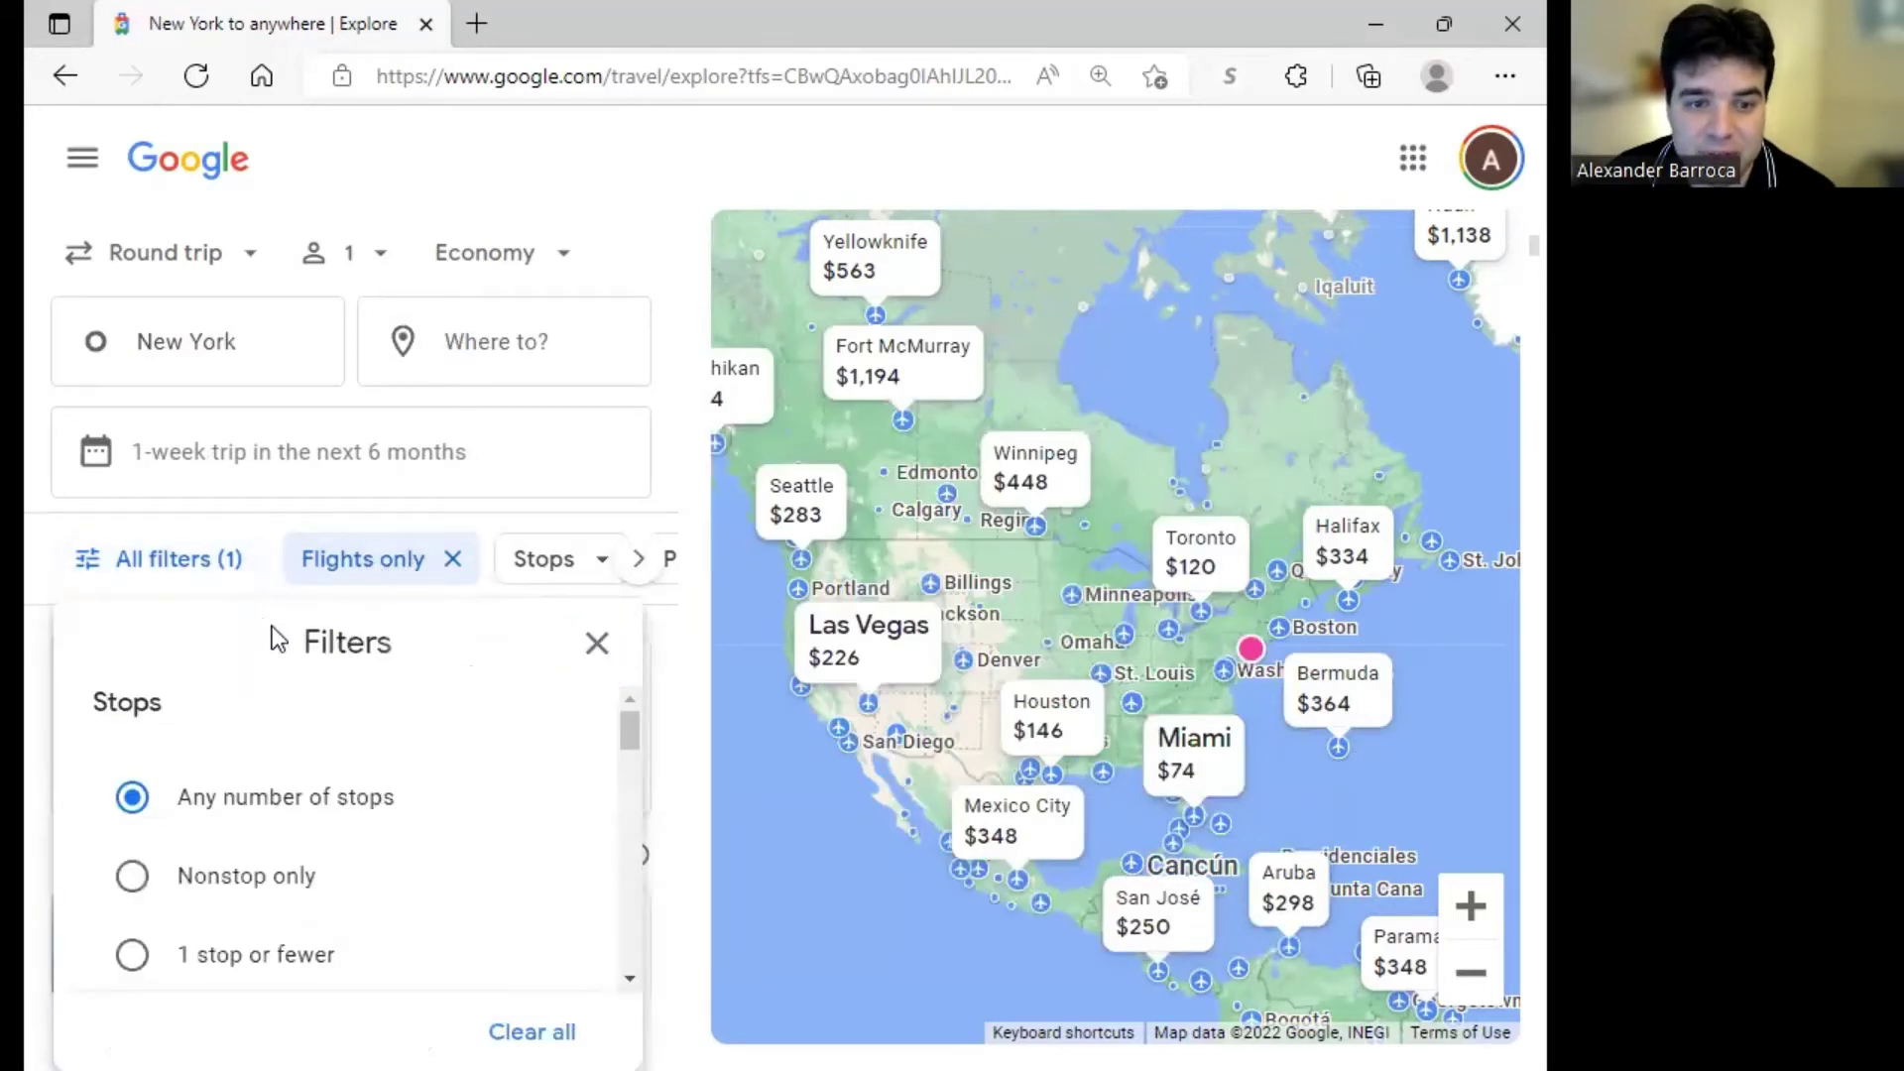
pyautogui.scroll(-2, 311, 794)
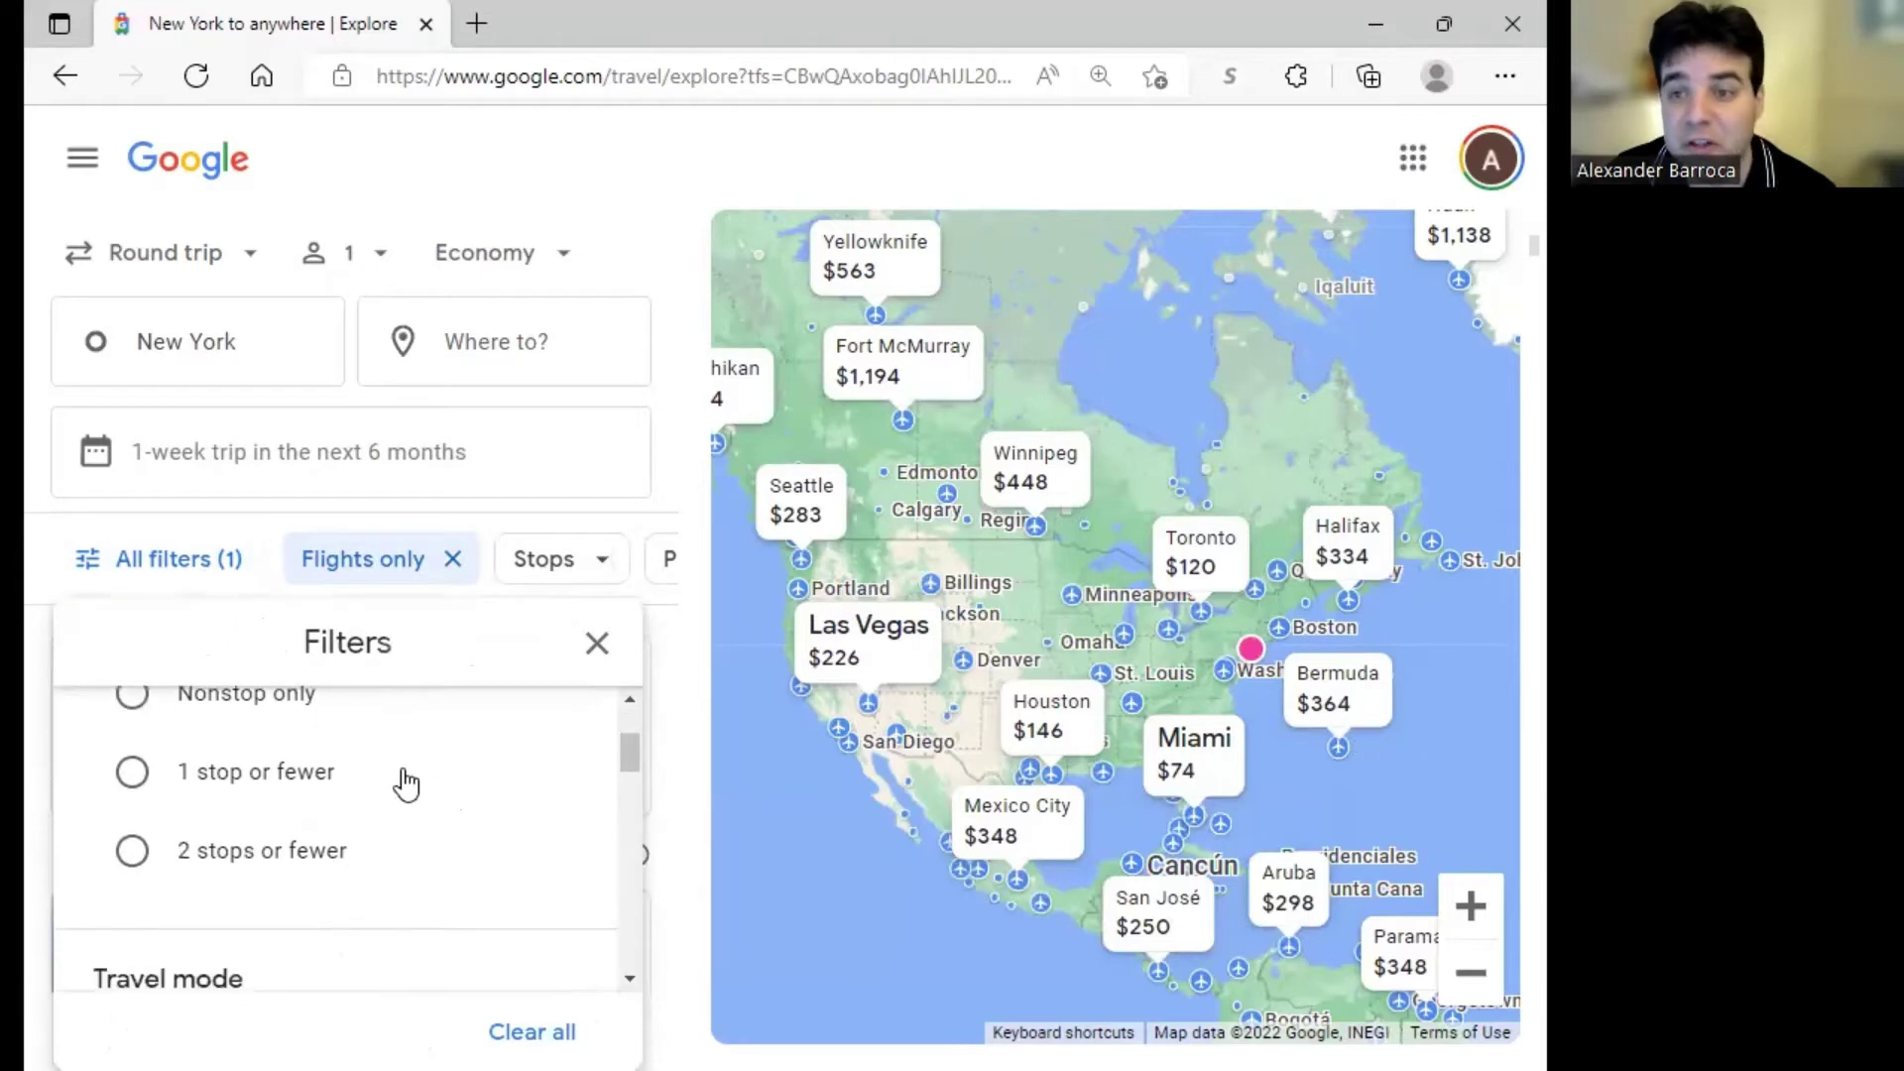
pyautogui.scroll(2, 404, 777)
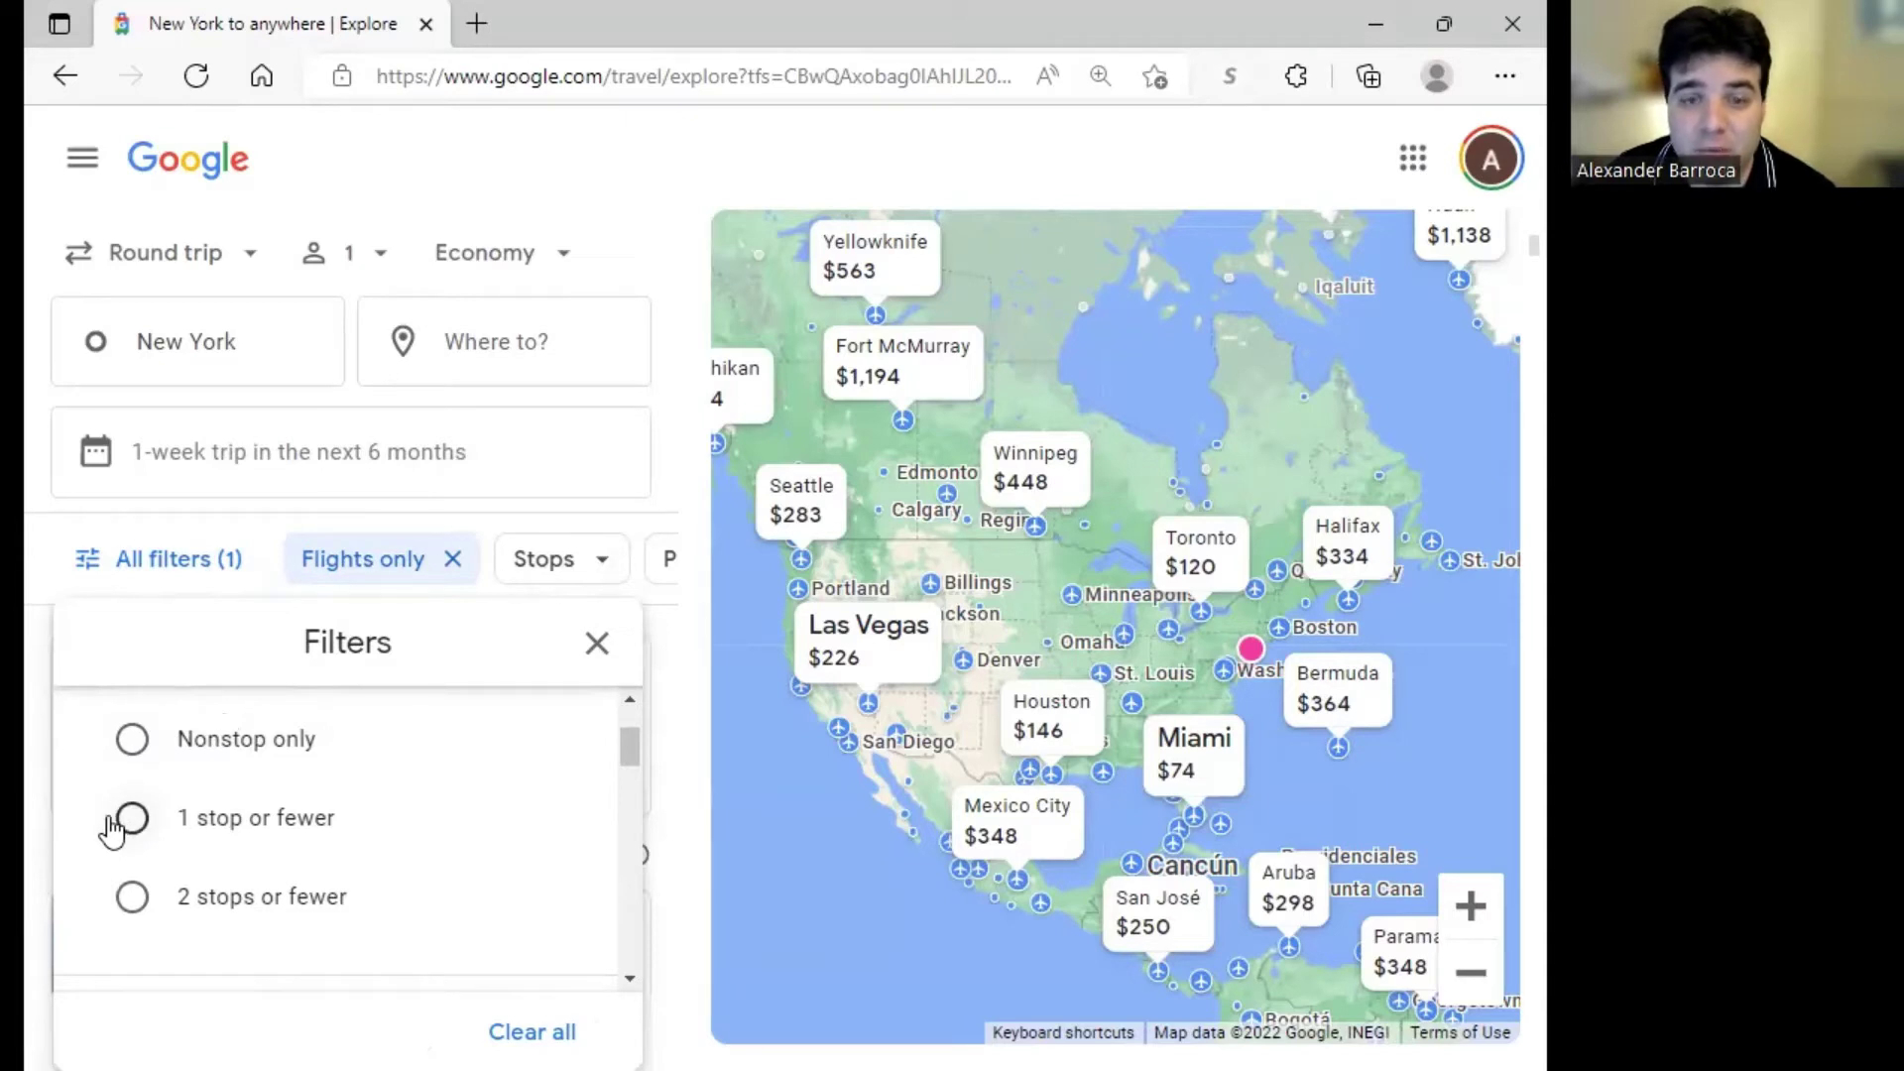
pyautogui.click(132, 819)
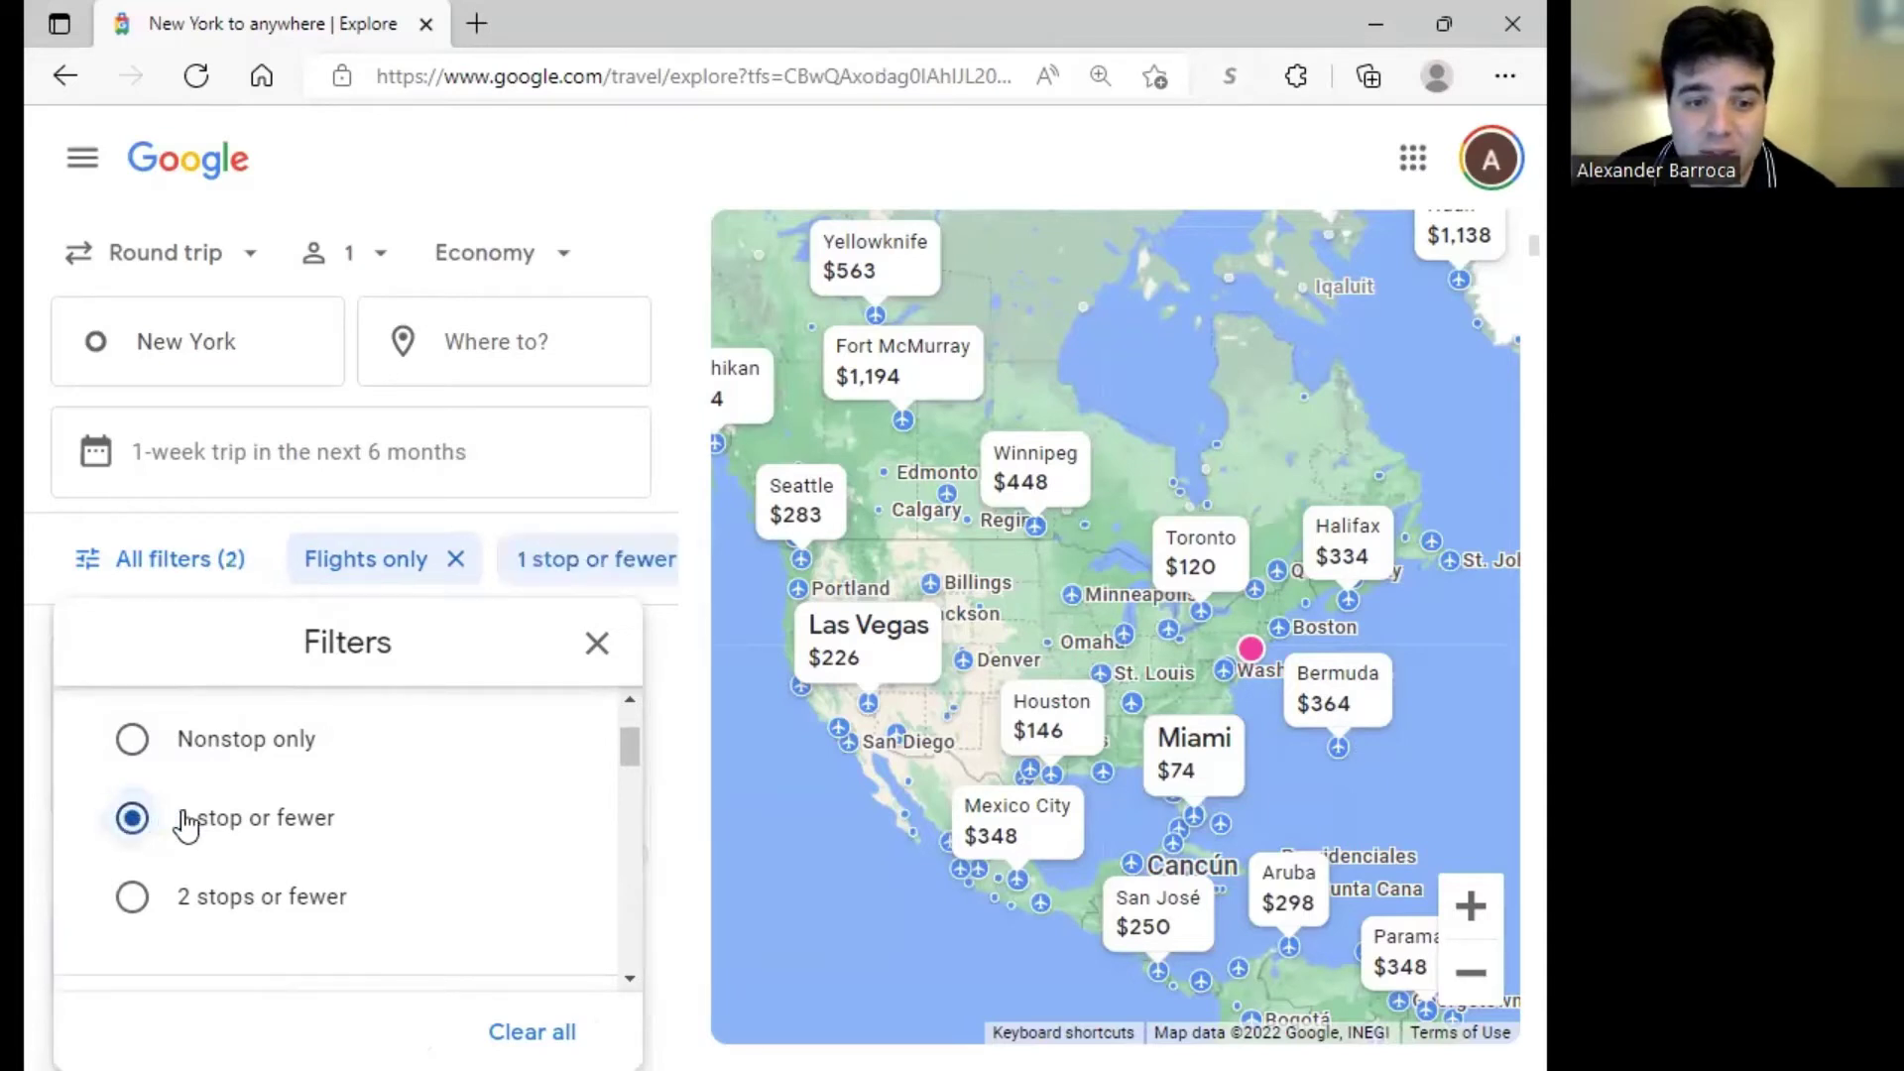
# Look through the remaining filters and close the Filters panel
pyautogui.scroll(-3, 417, 784)
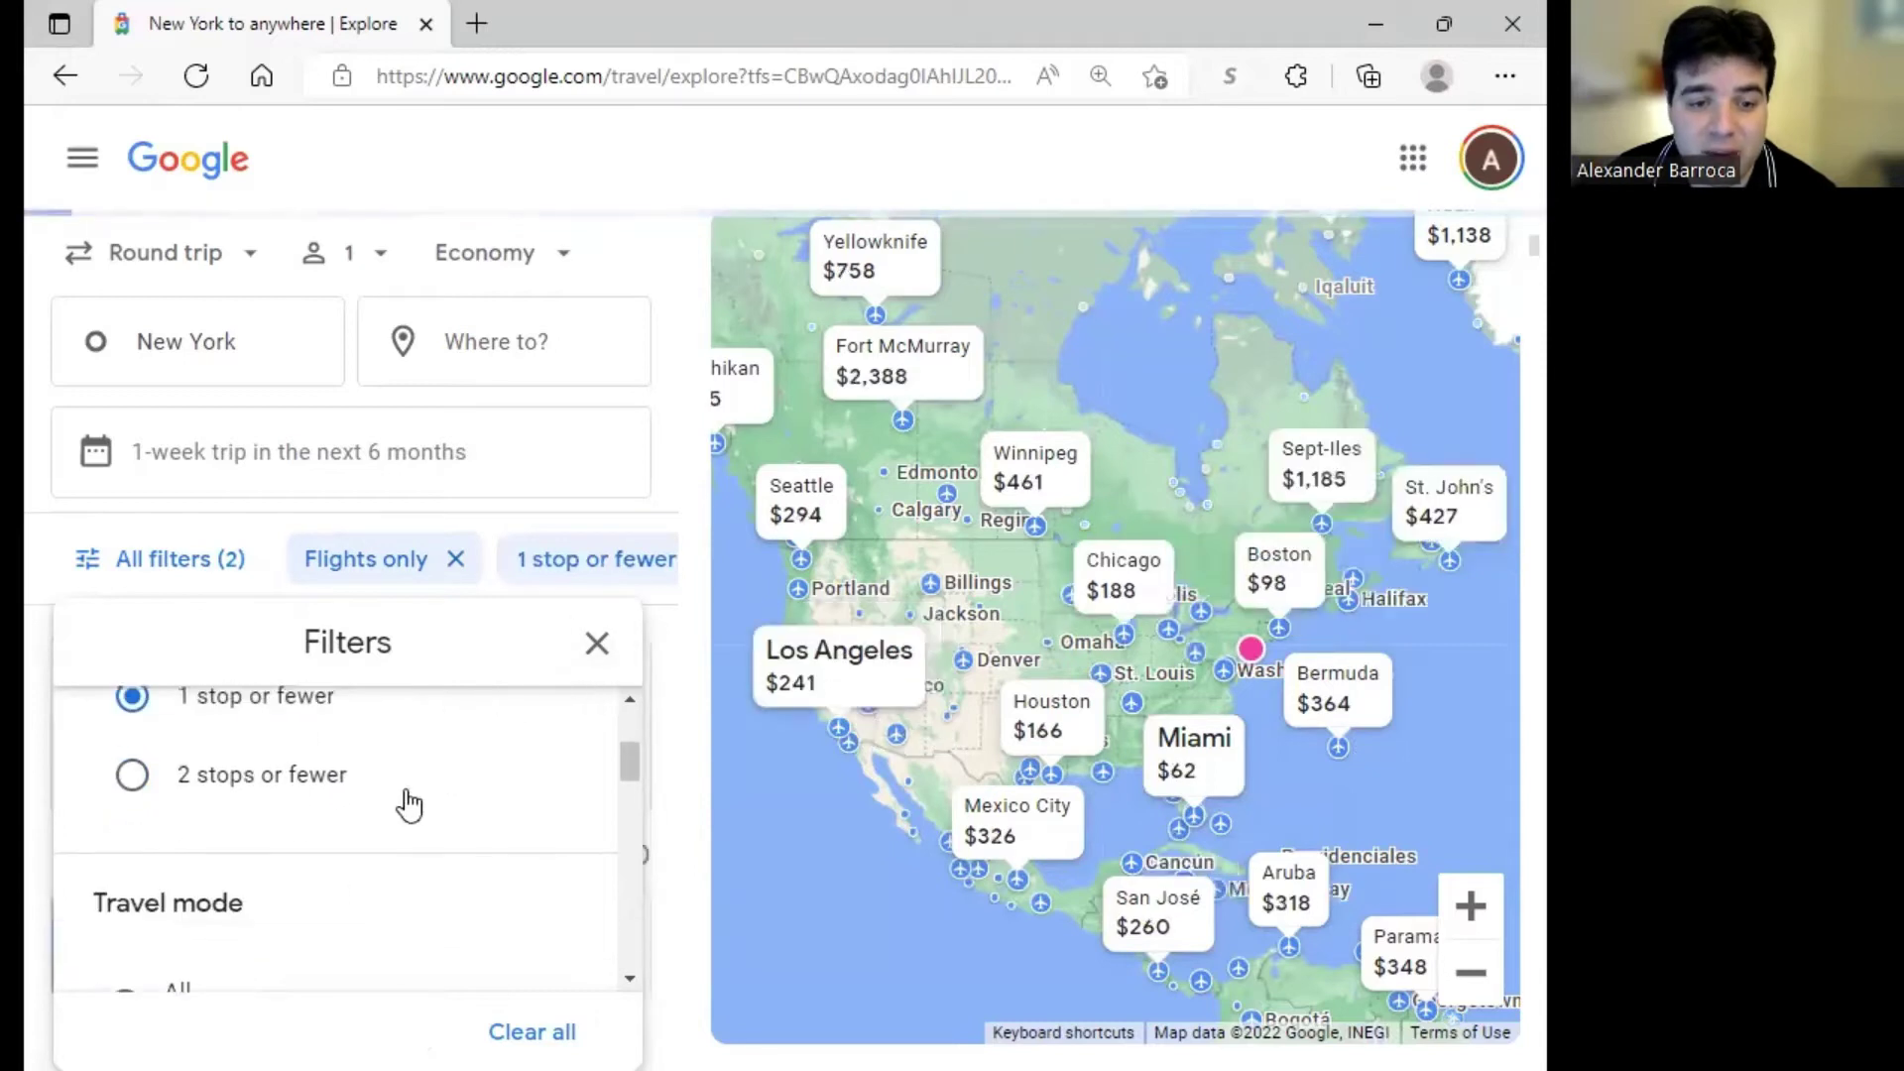
pyautogui.scroll(-1, 410, 801)
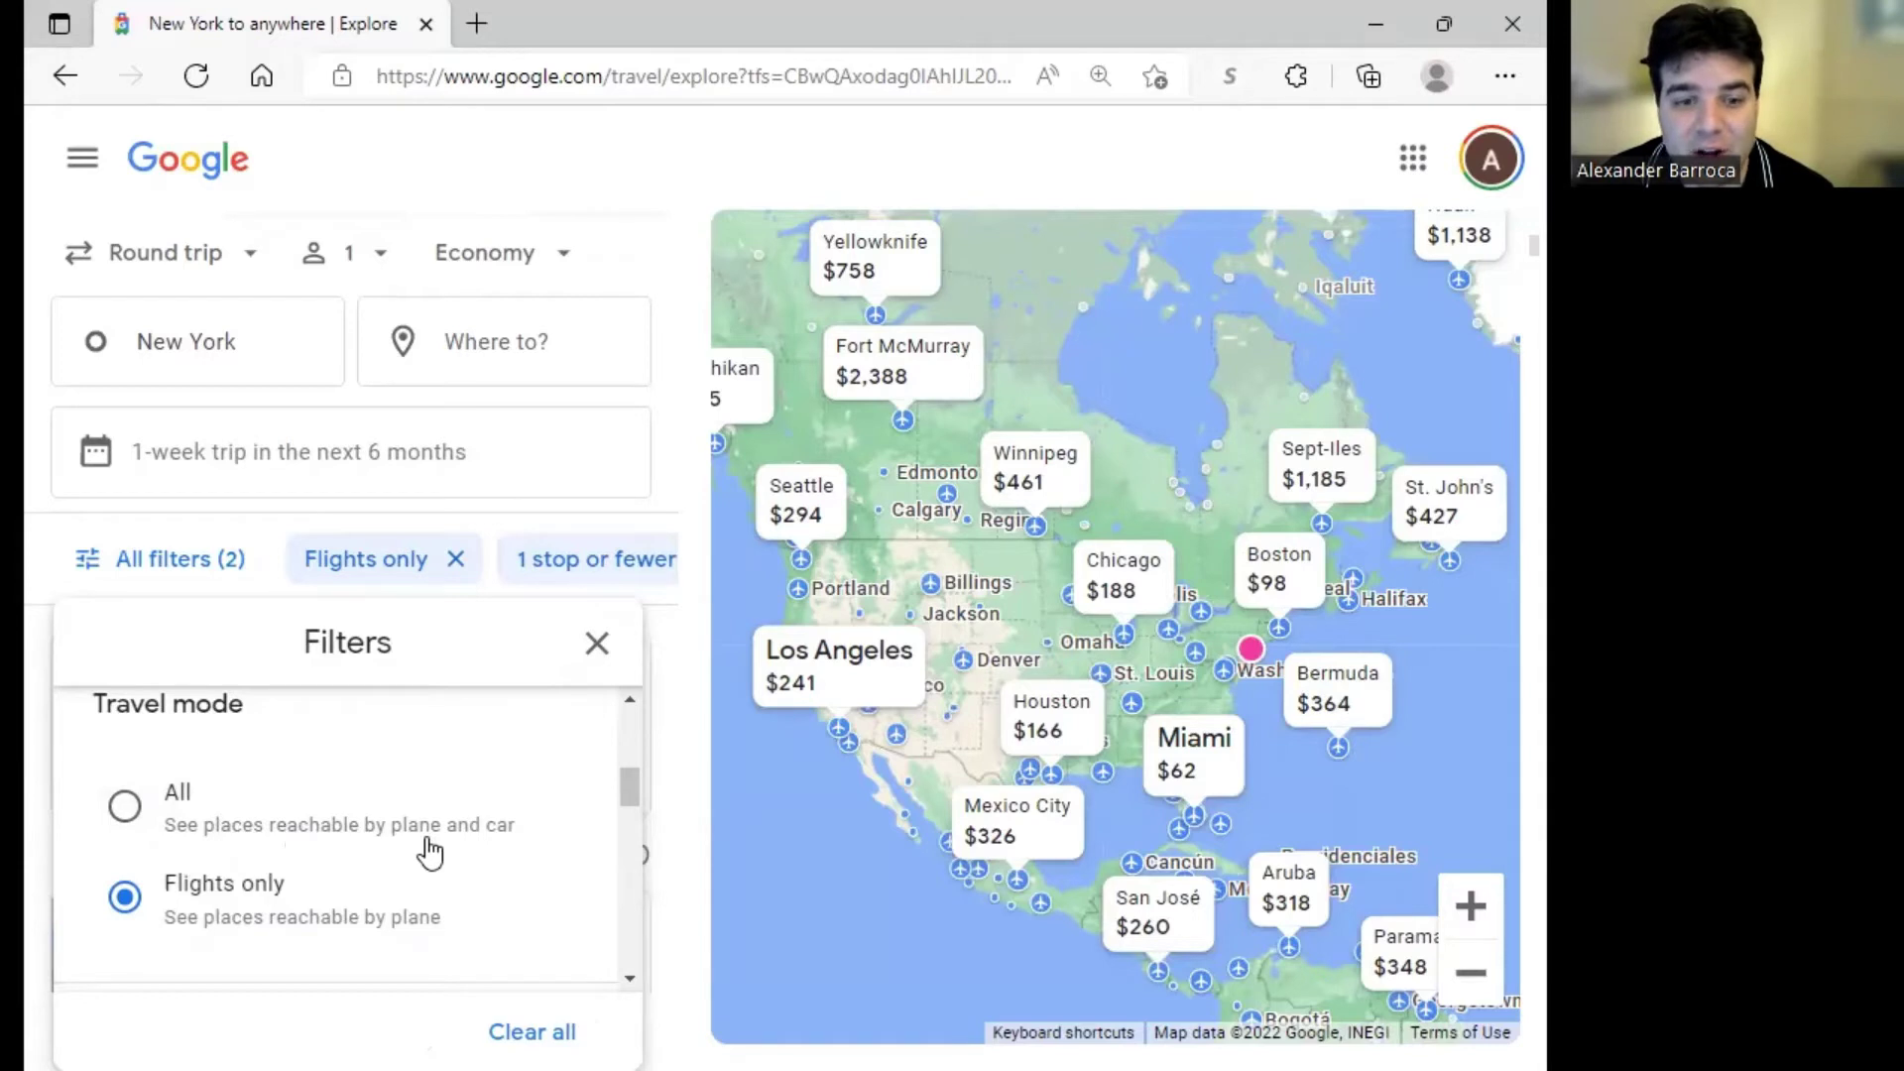
pyautogui.scroll(-1, 430, 850)
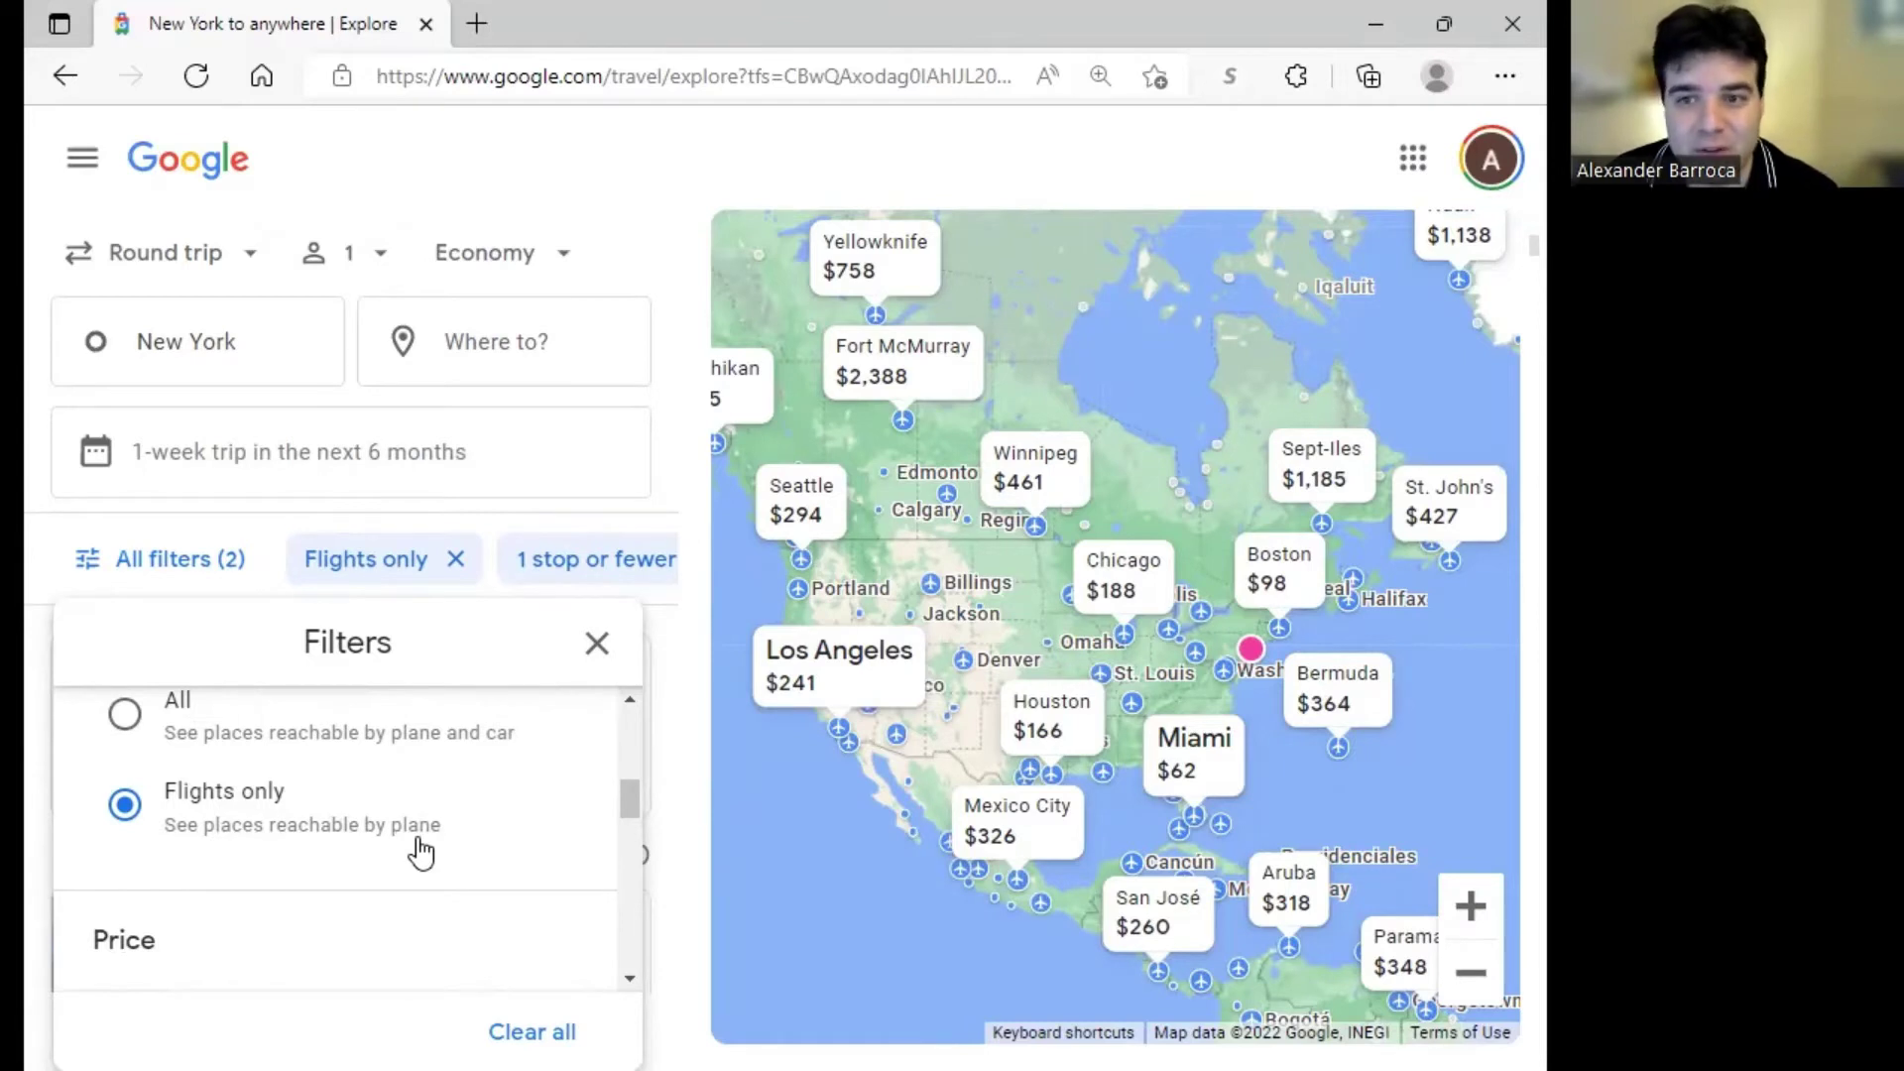
pyautogui.scroll(-4, 471, 851)
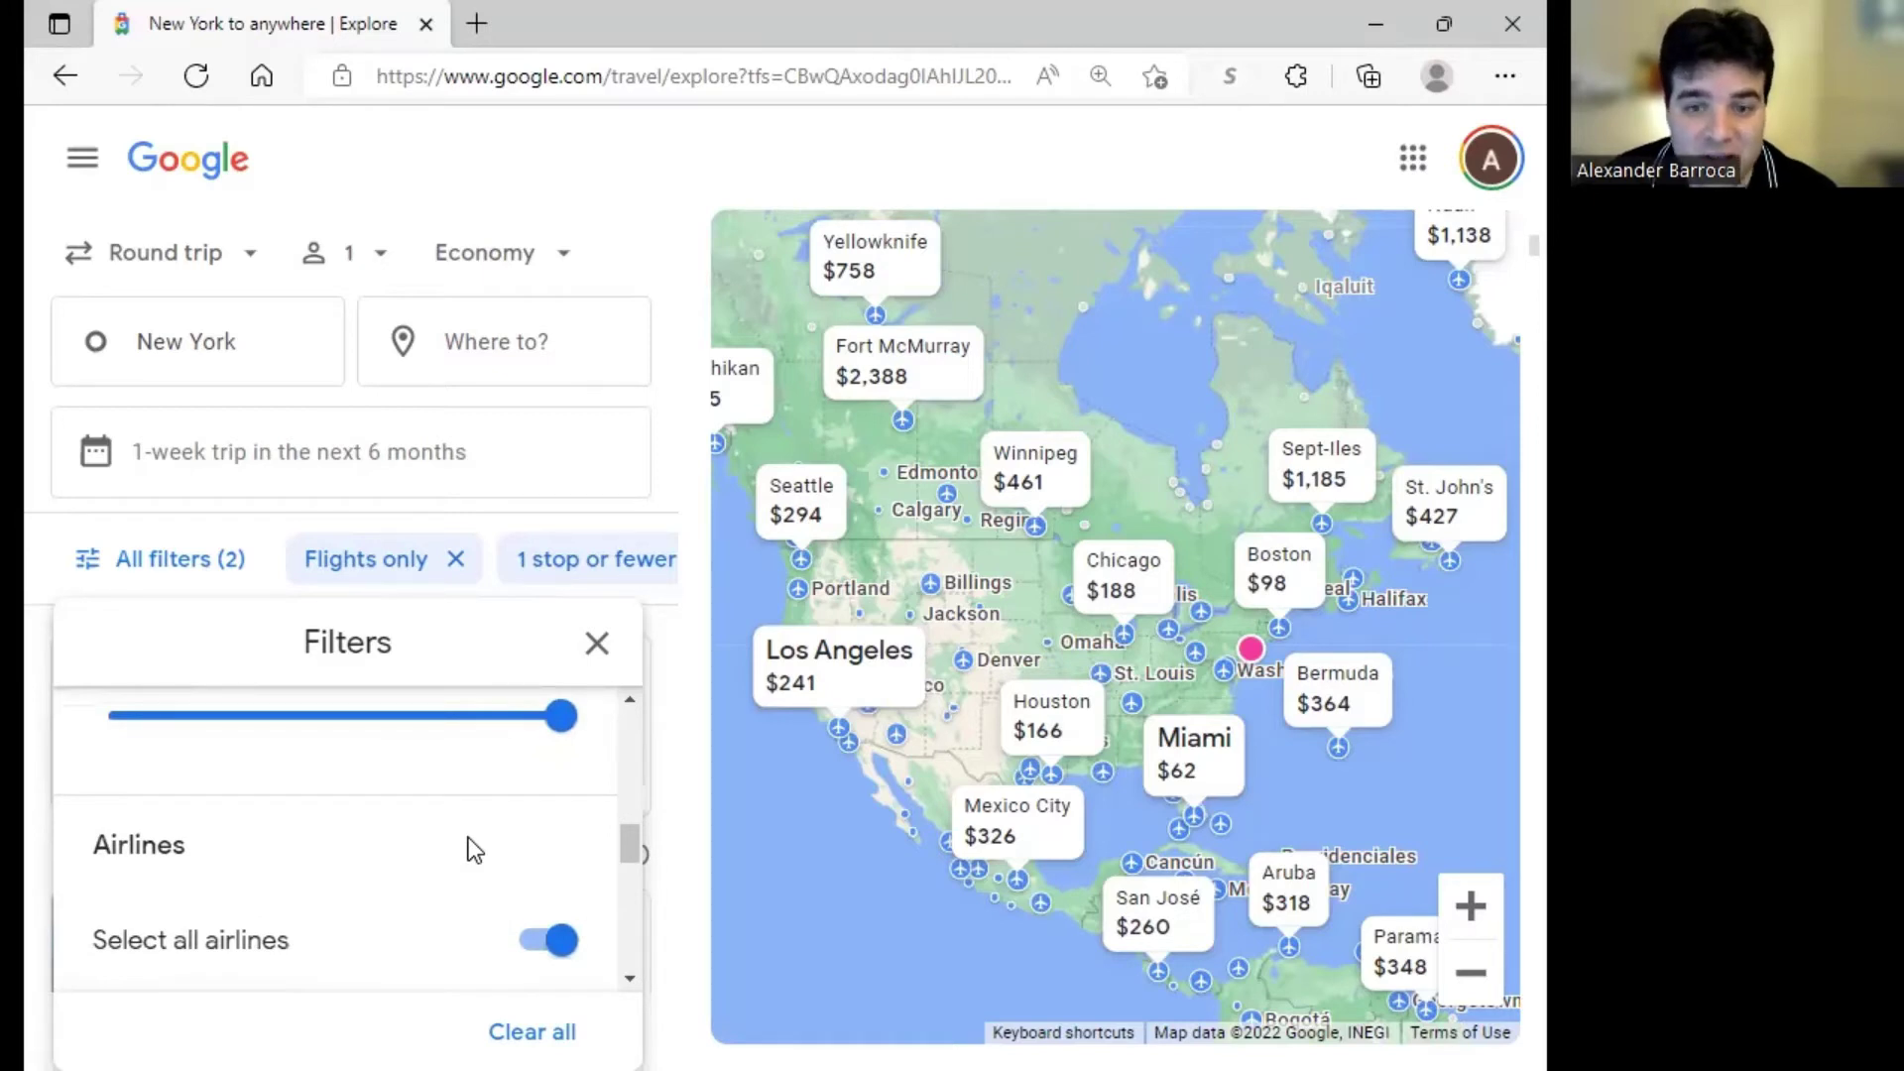
pyautogui.scroll(-3, 466, 841)
pyautogui.scroll(-5, 454, 851)
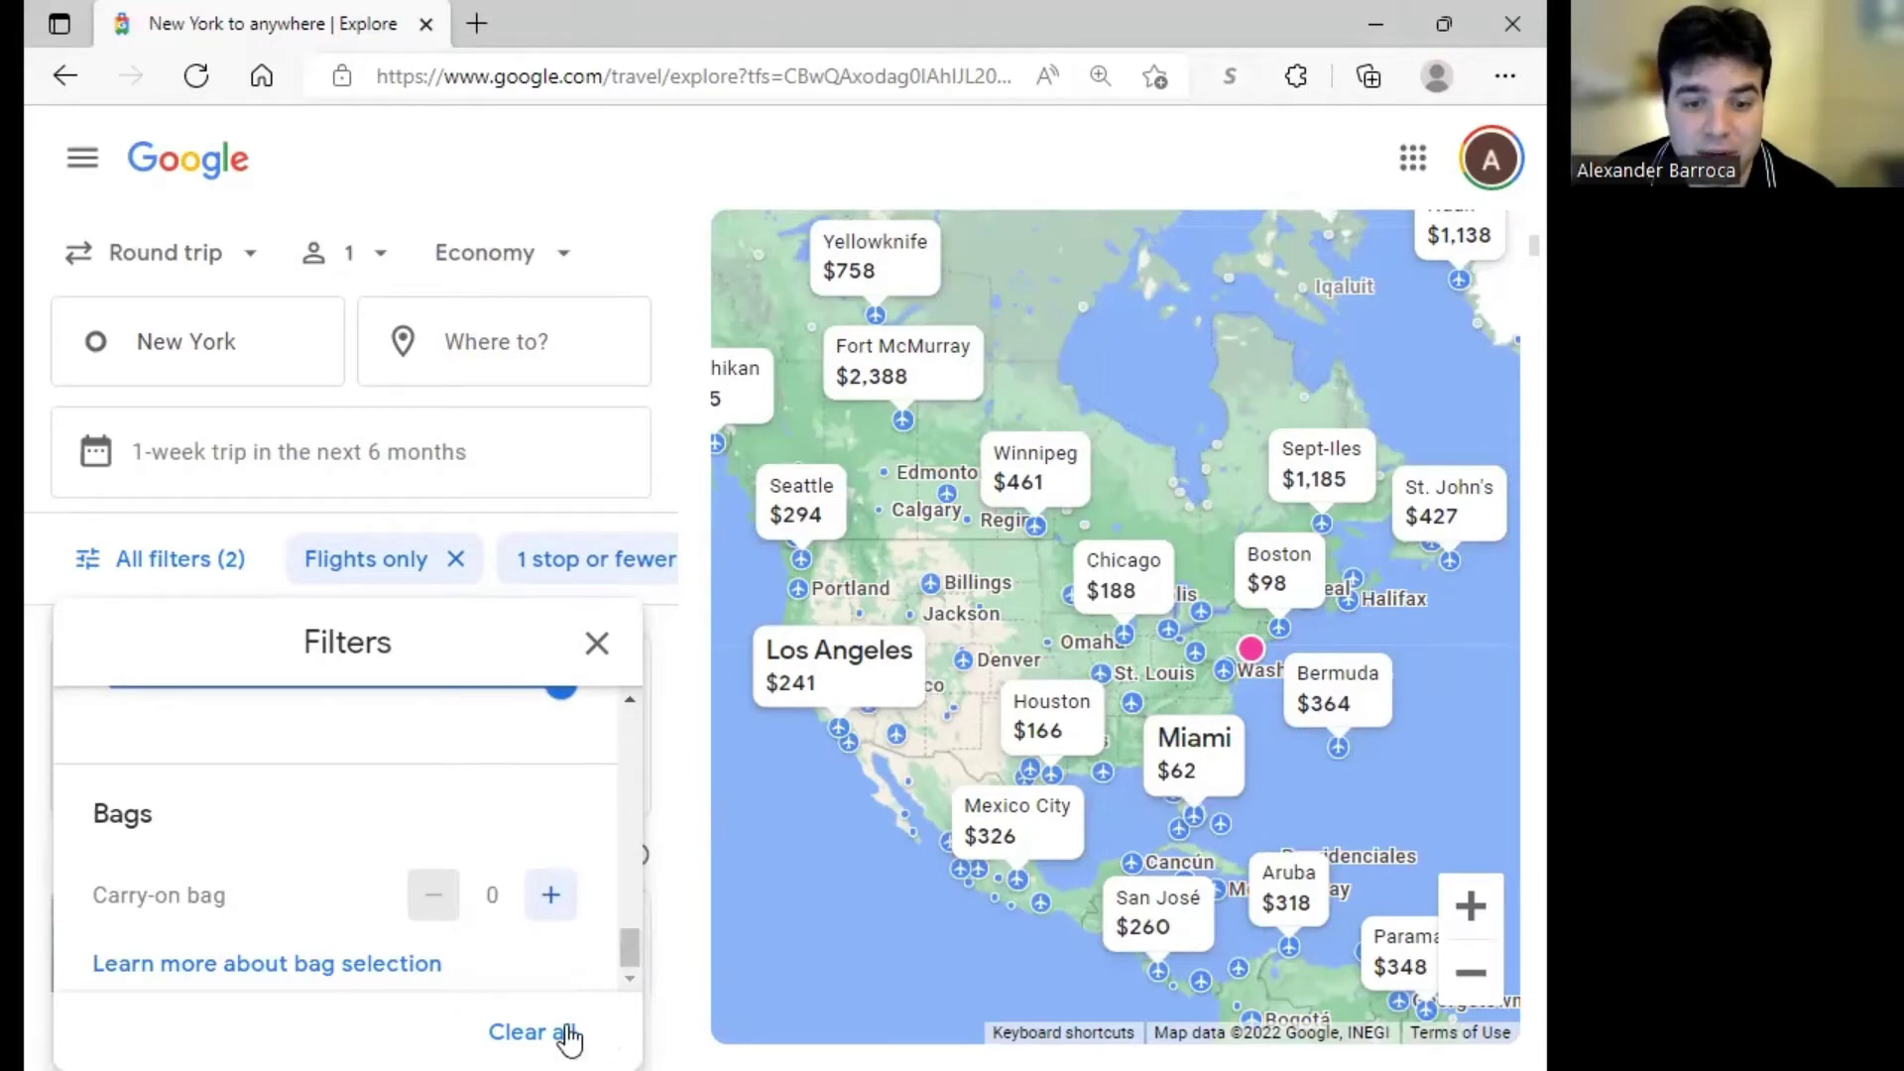
pyautogui.scroll(5, 542, 875)
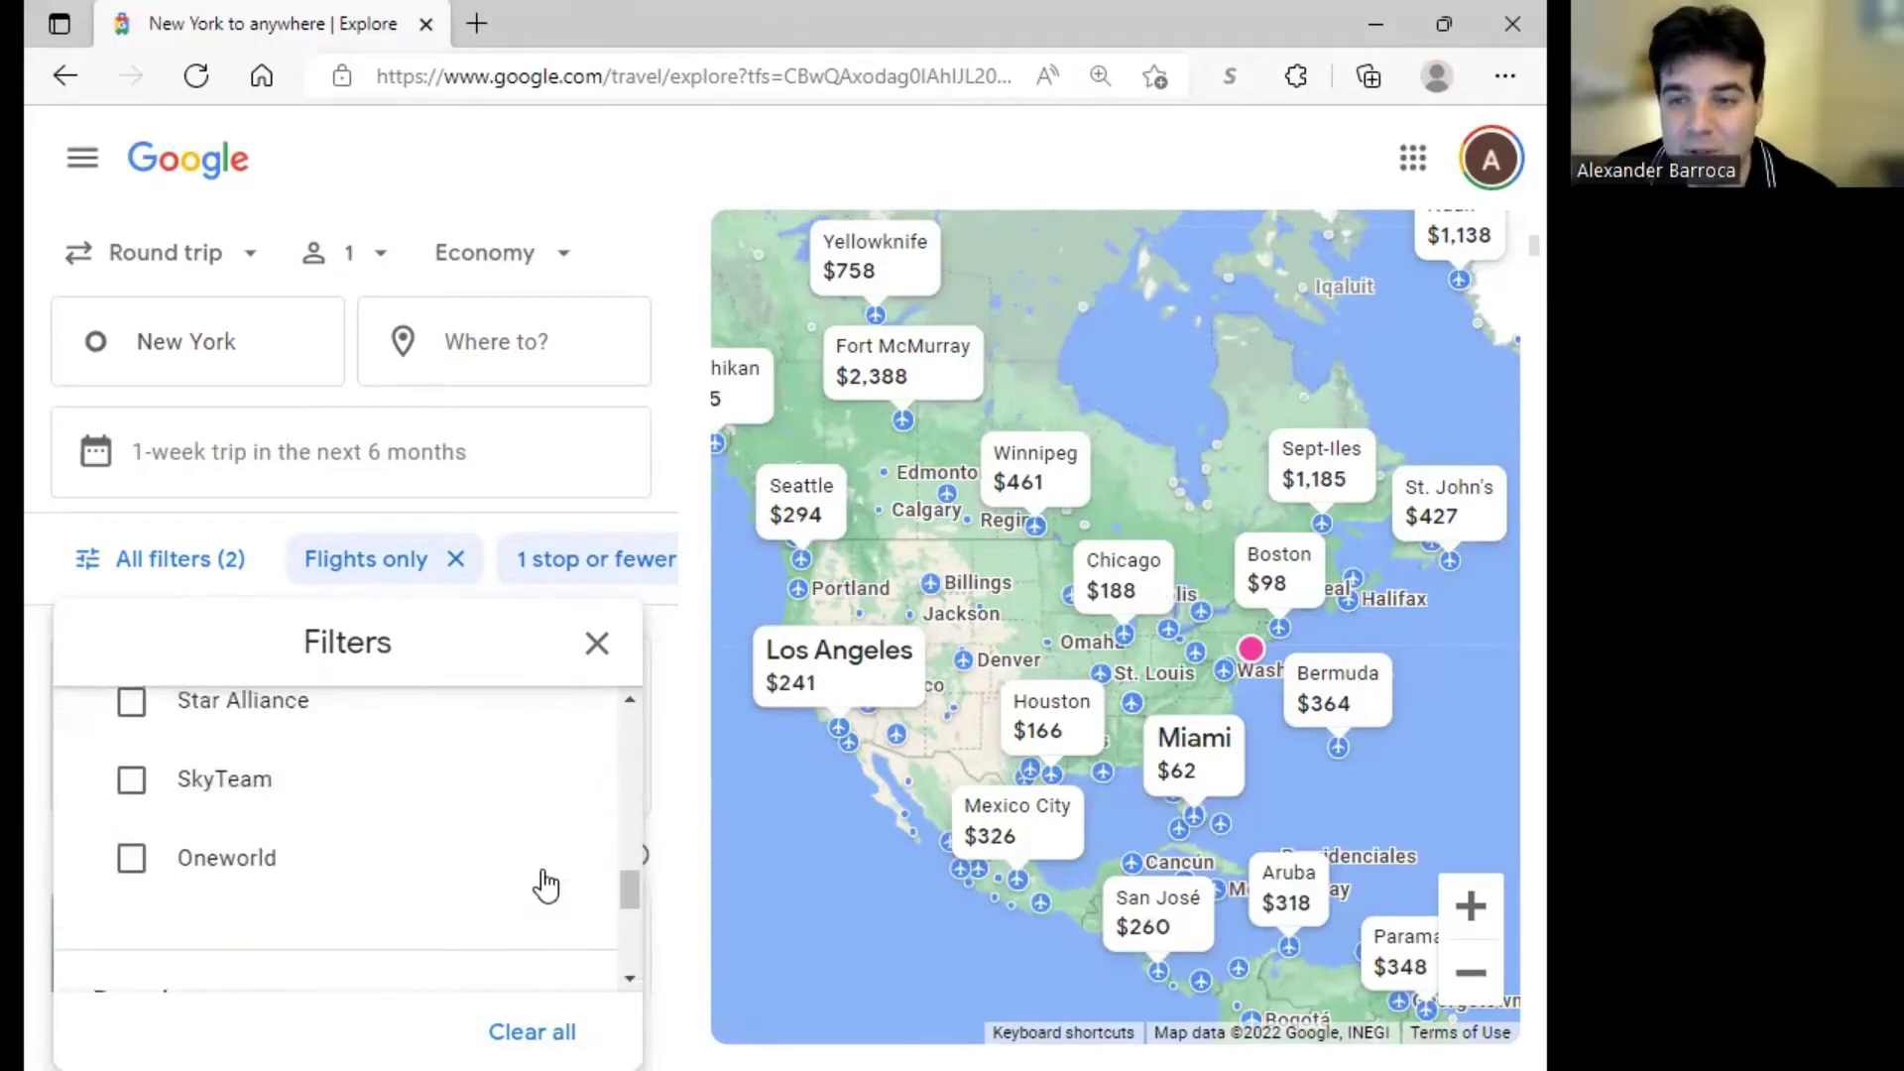
pyautogui.scroll(5, 544, 882)
pyautogui.scroll(6, 537, 874)
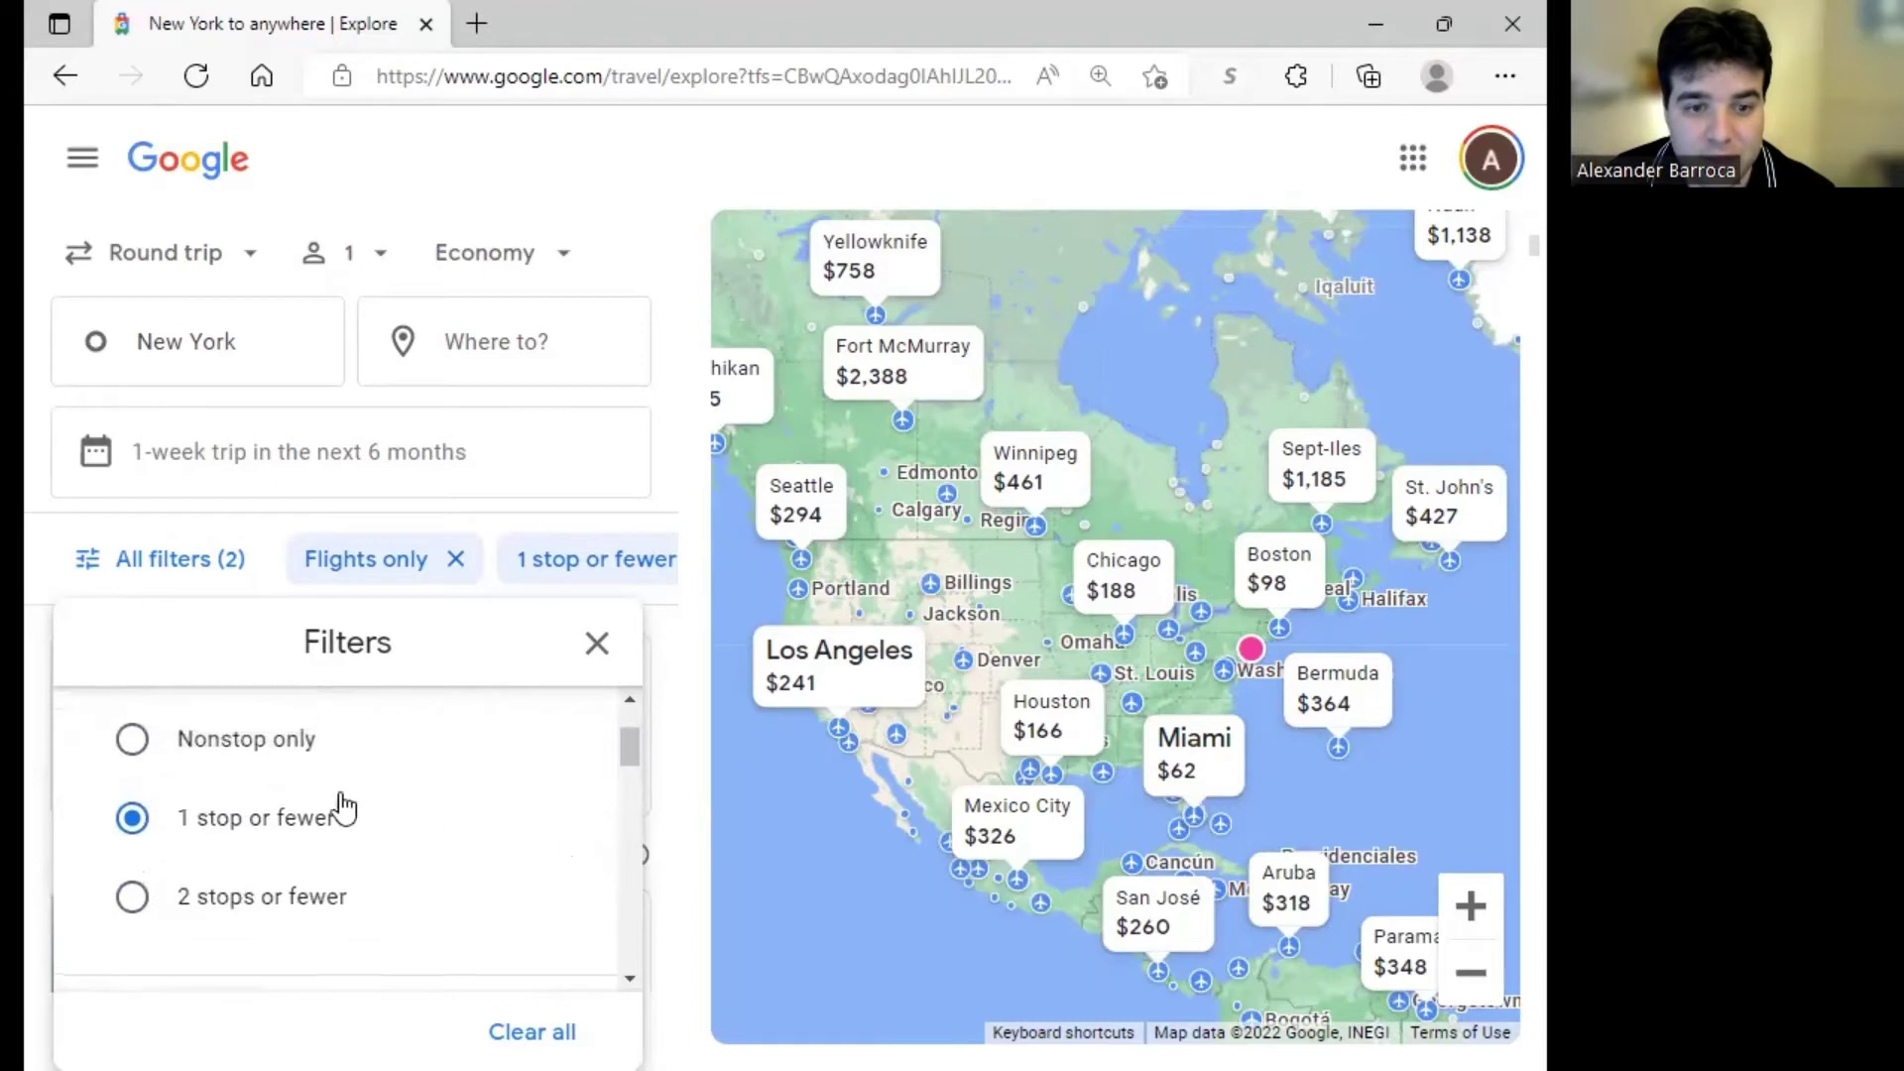
pyautogui.scroll(1, 483, 727)
pyautogui.click(596, 645)
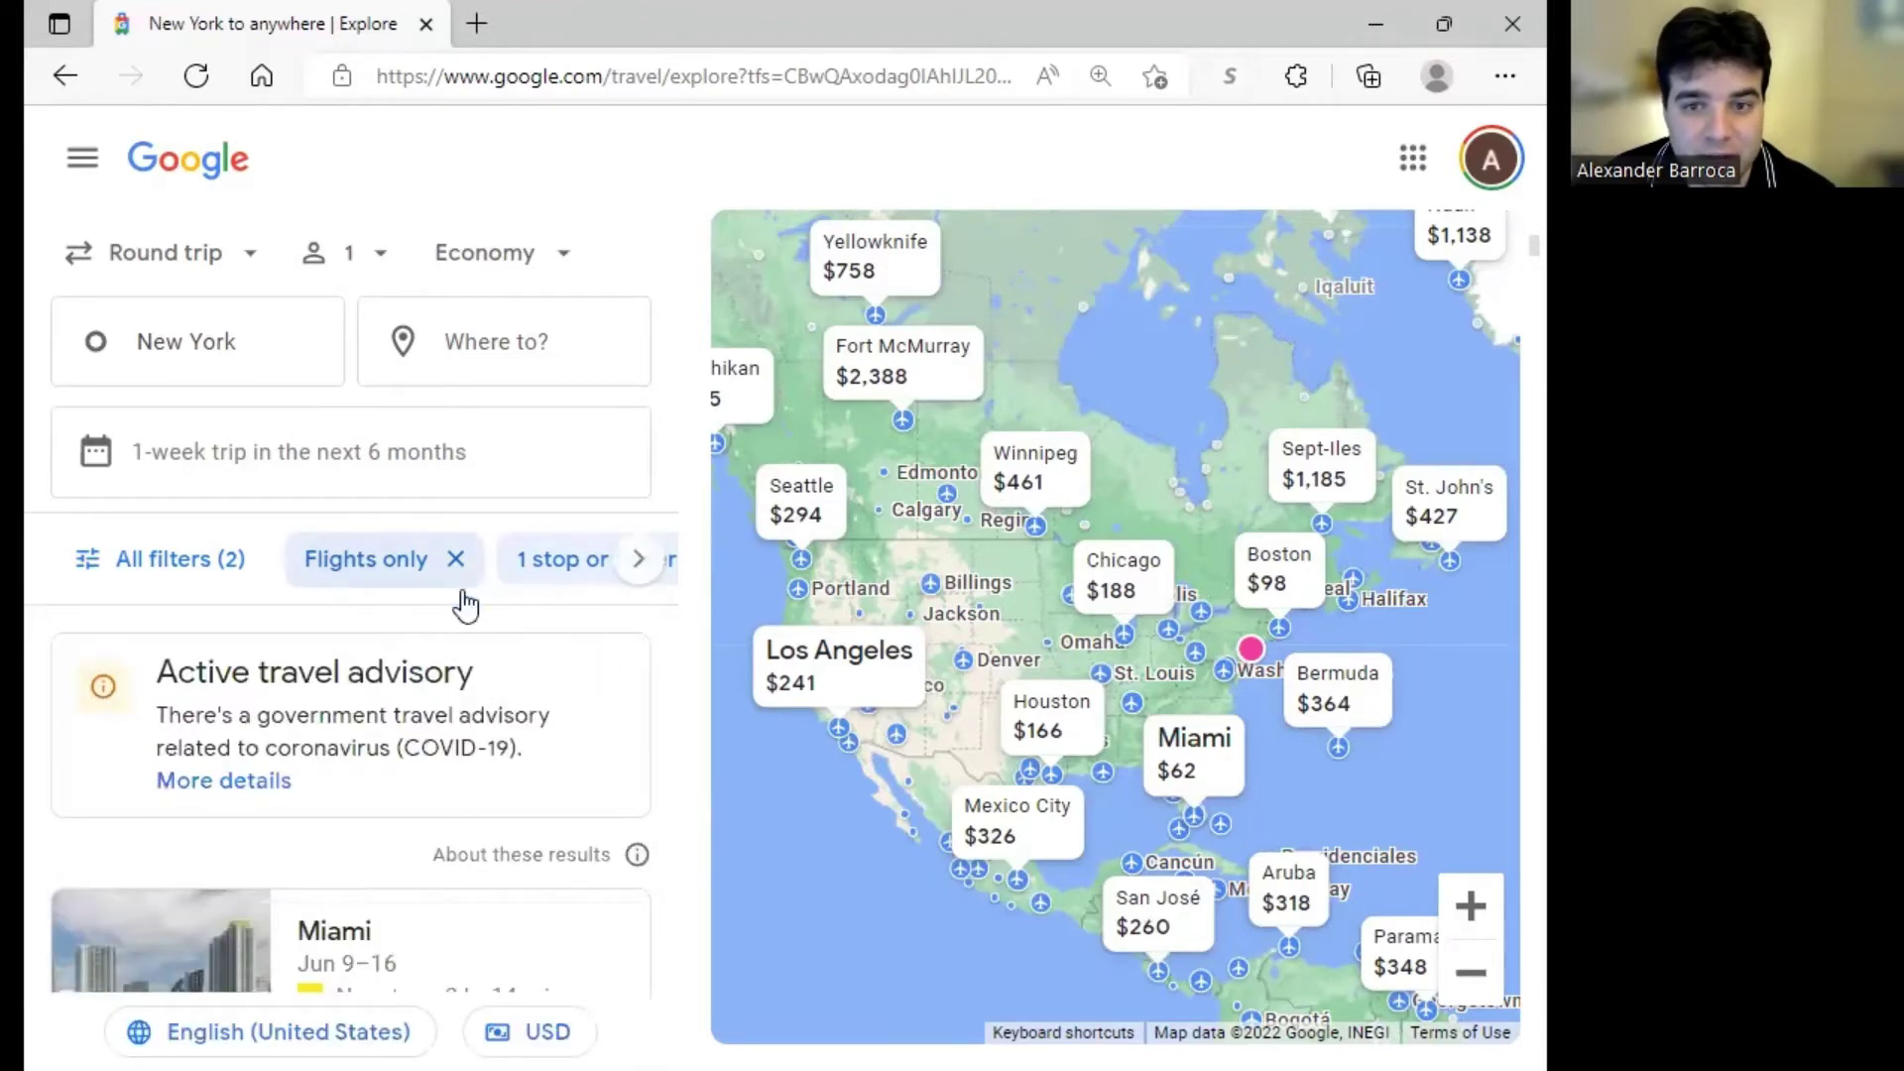
pyautogui.moveTo(957, 601)
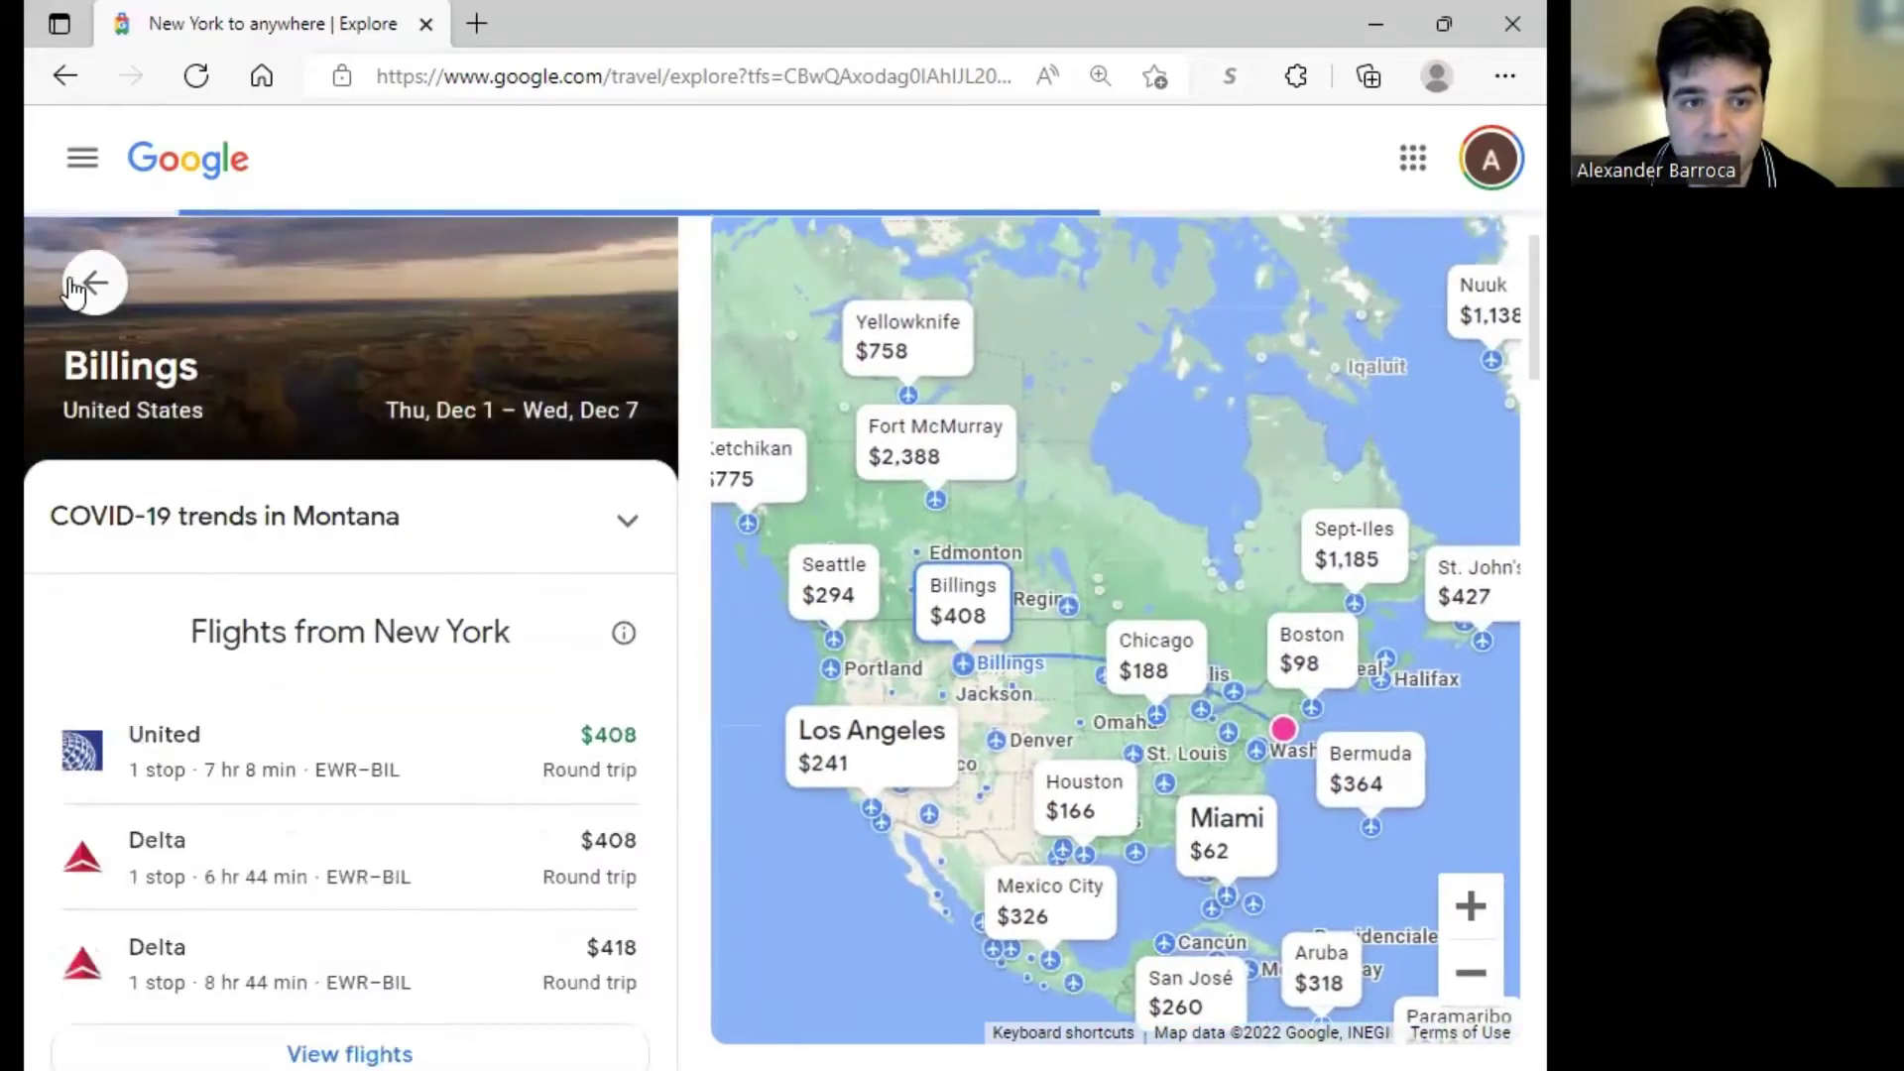
pyautogui.click(93, 281)
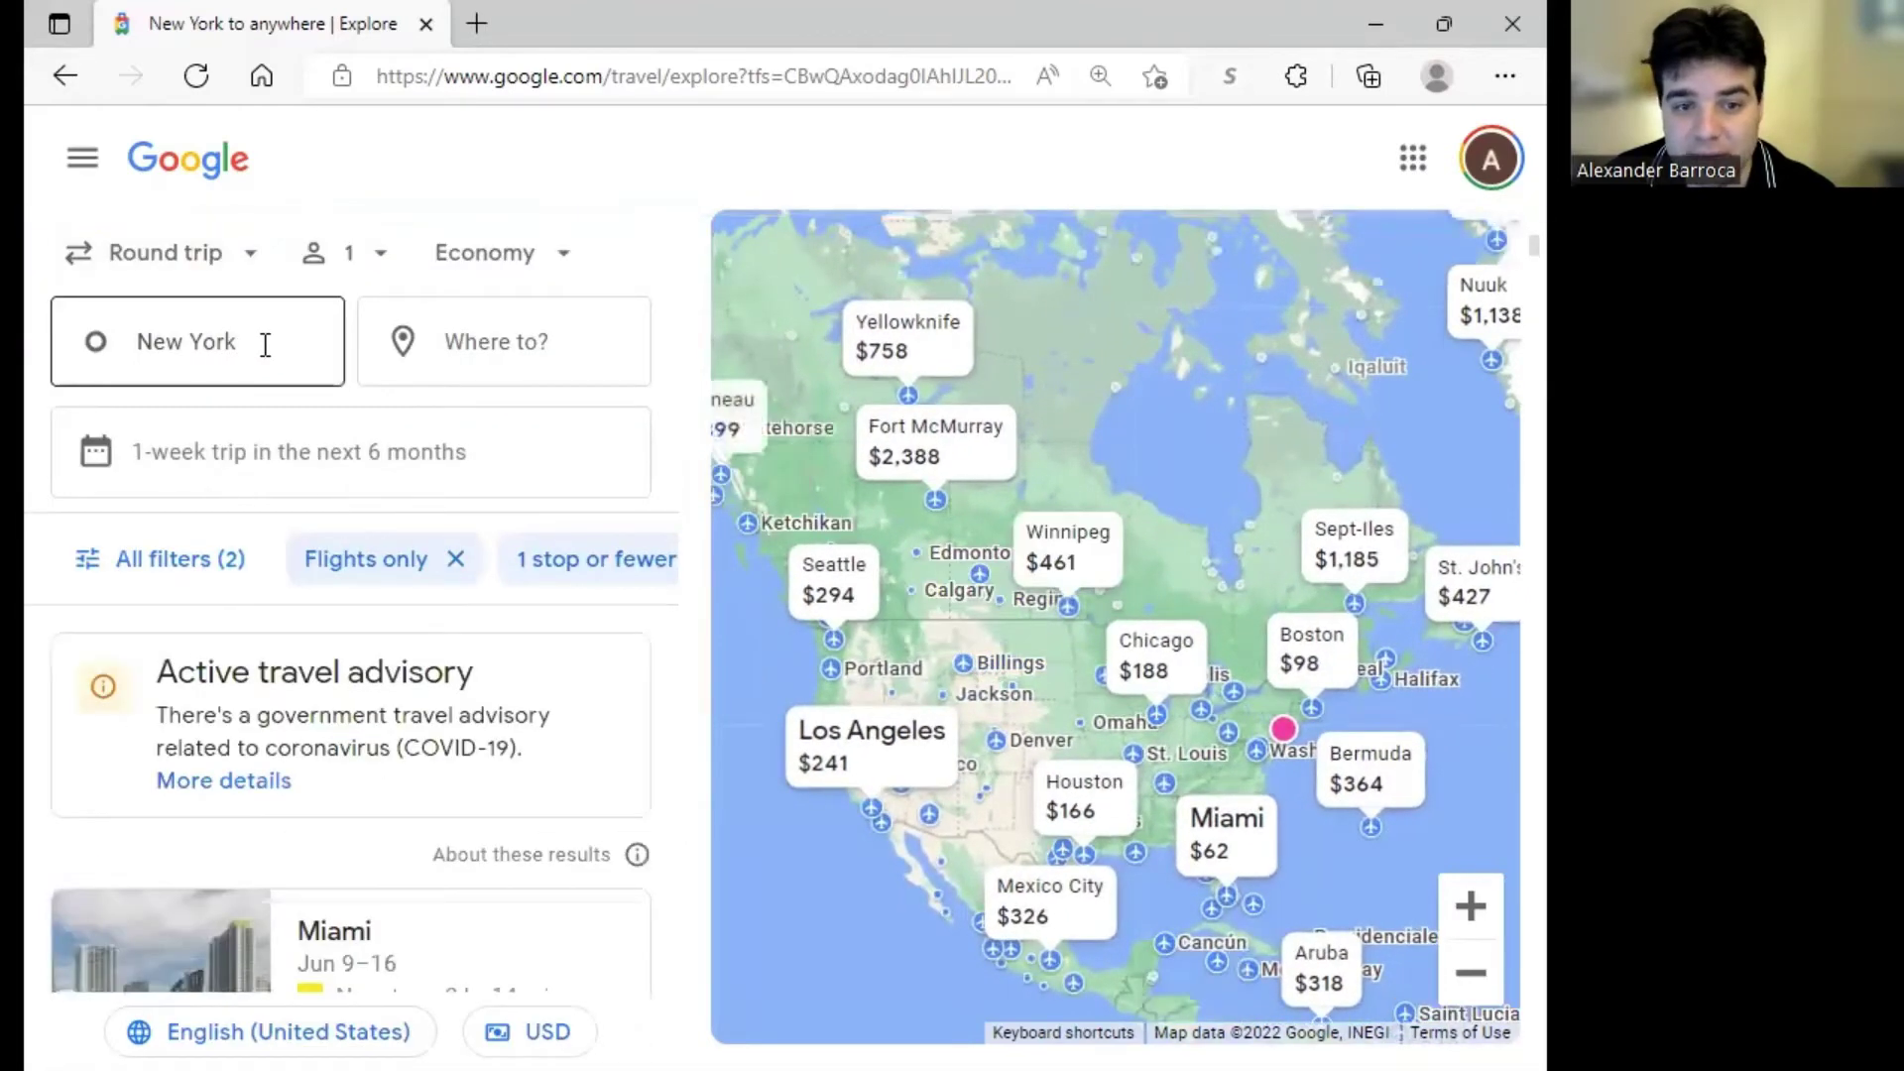
pyautogui.moveTo(1021, 674)
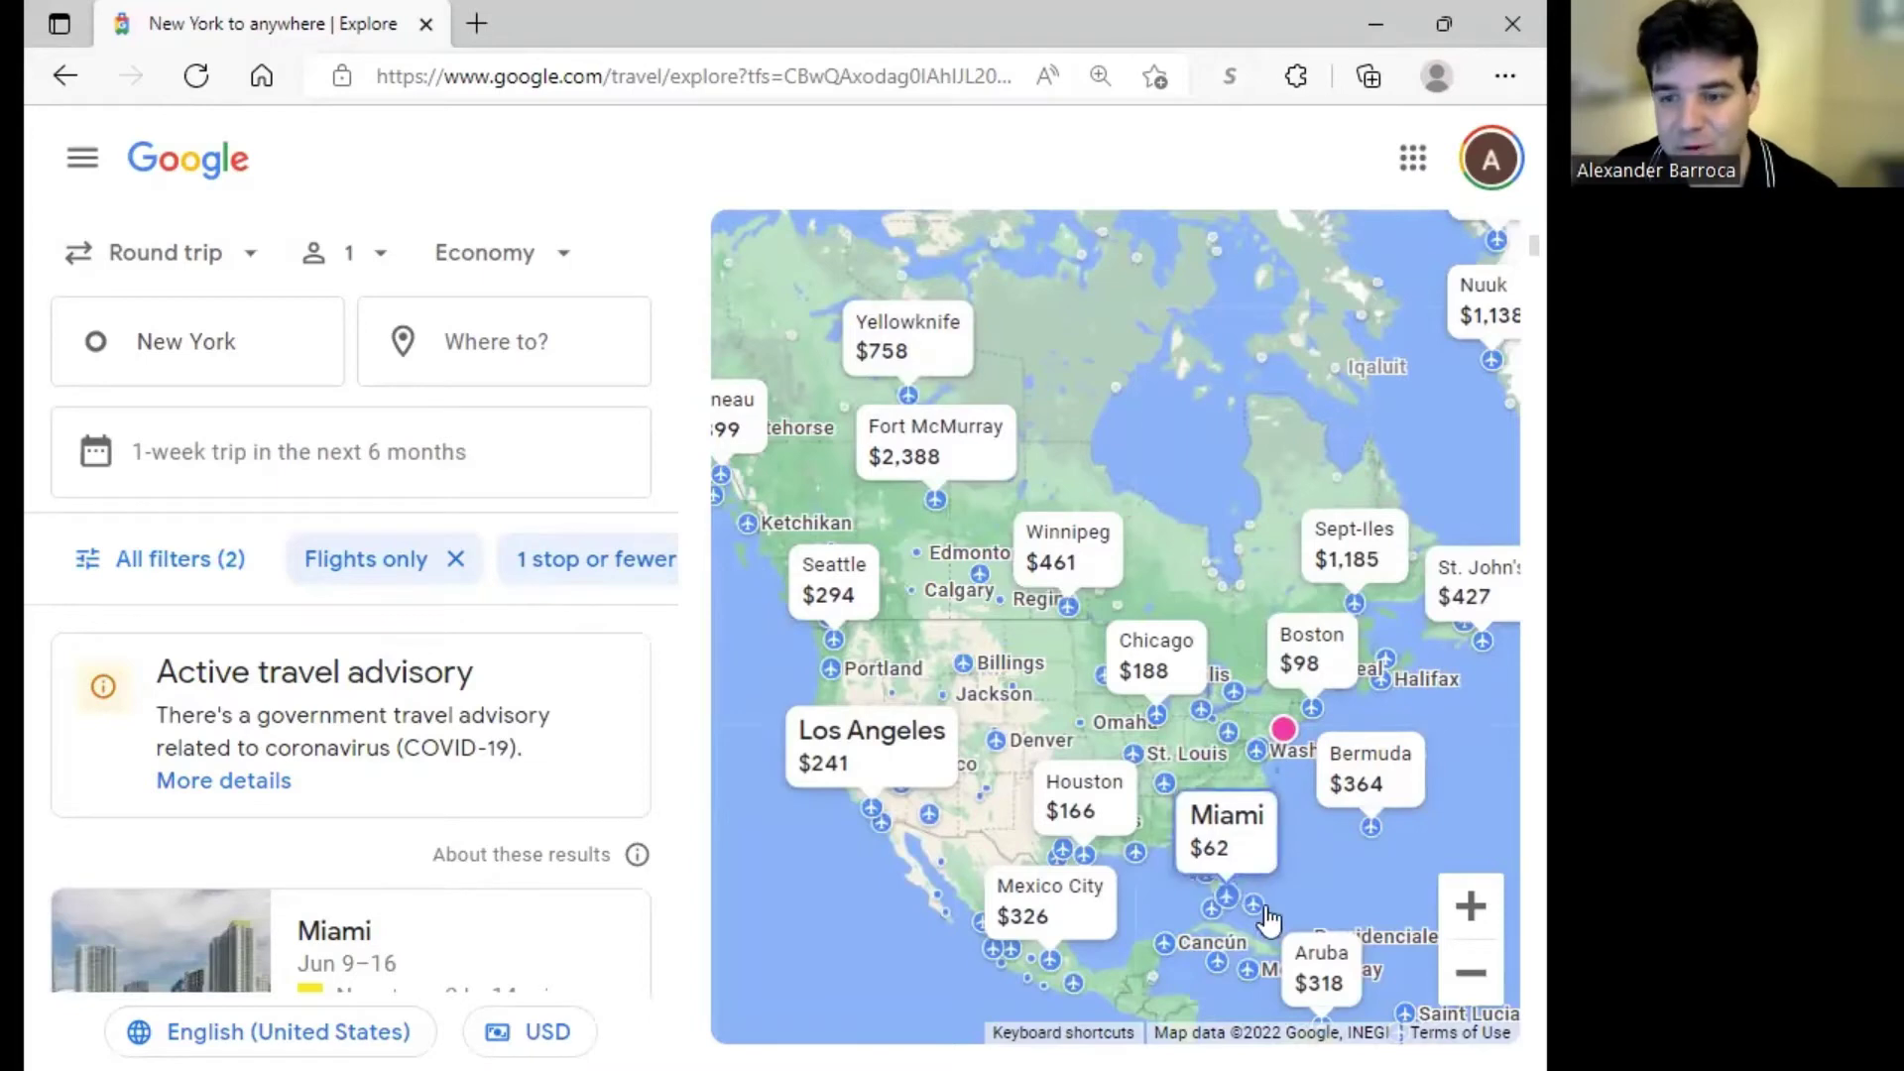
# Zoom and pan the map onto Mexico and the Yucatán peninsula
pyautogui.click(1472, 906)
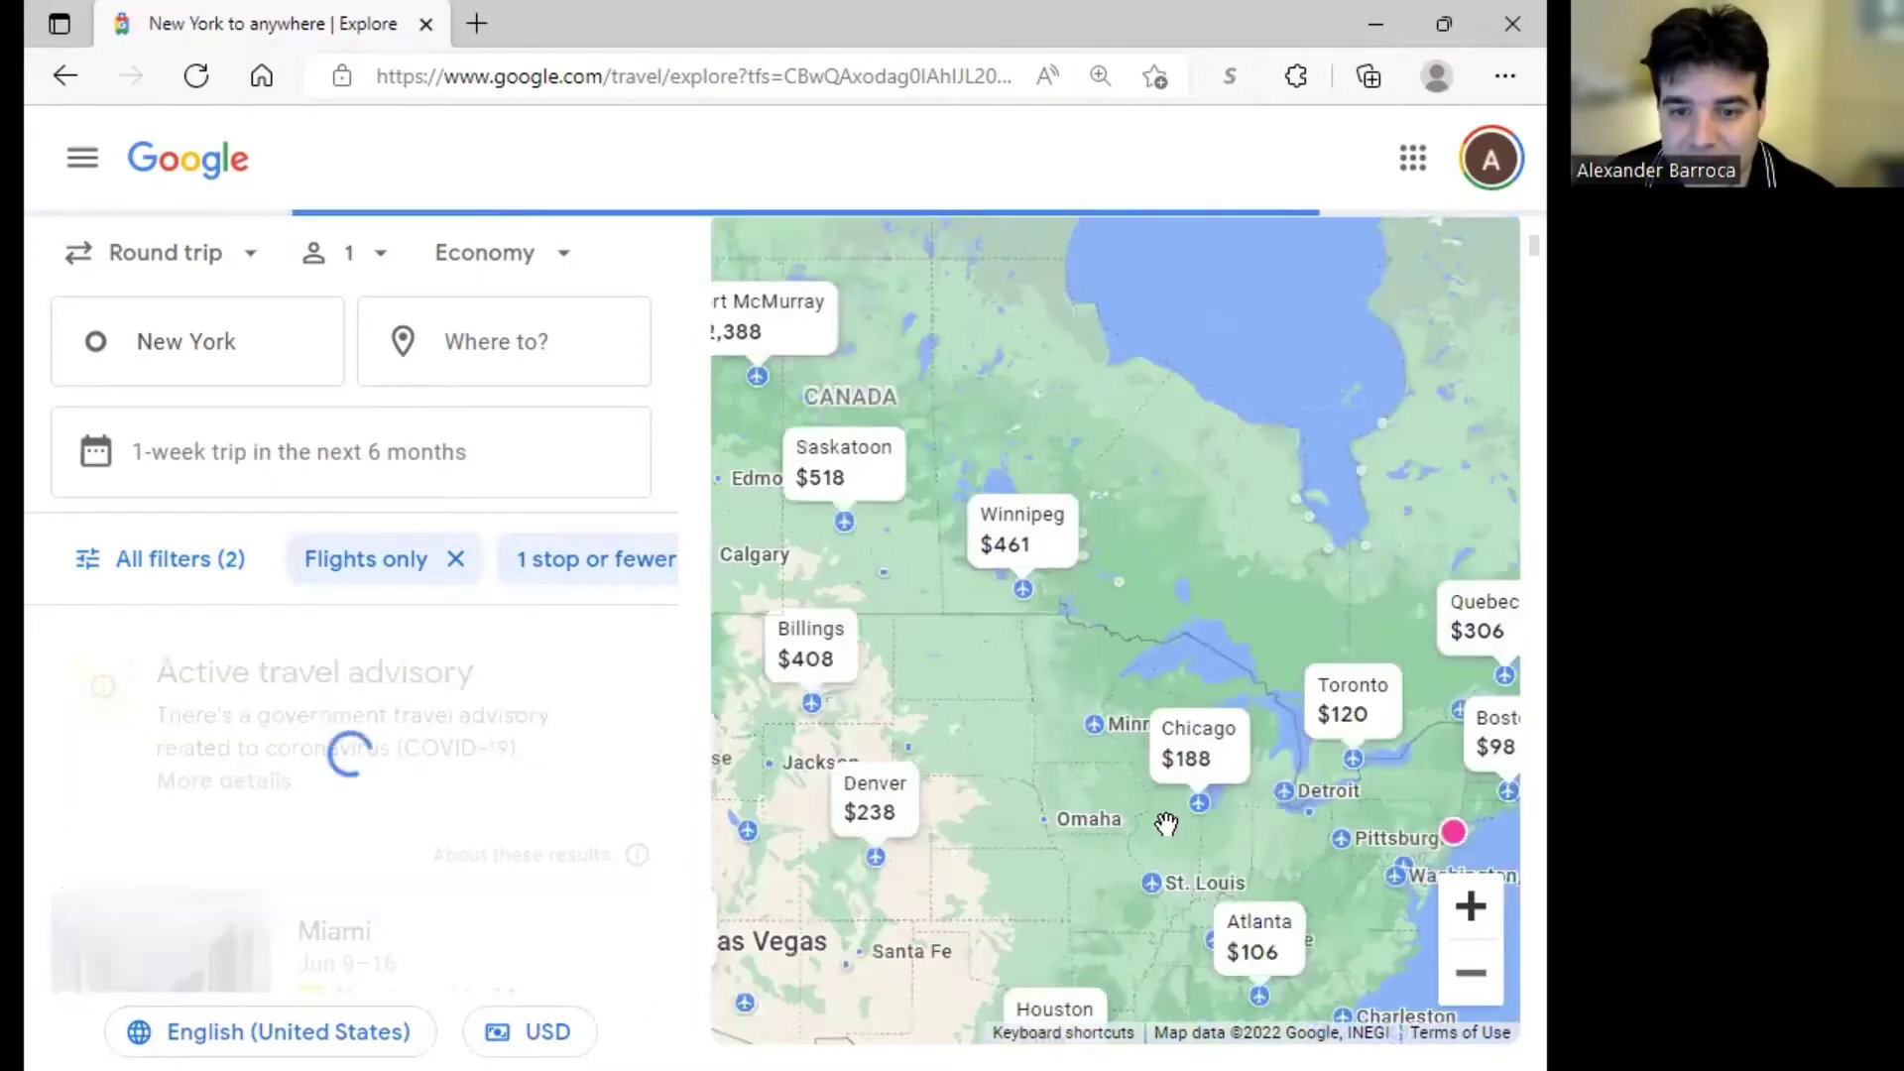
pyautogui.moveTo(1204, 1002); pyautogui.dragTo(1122, 720)
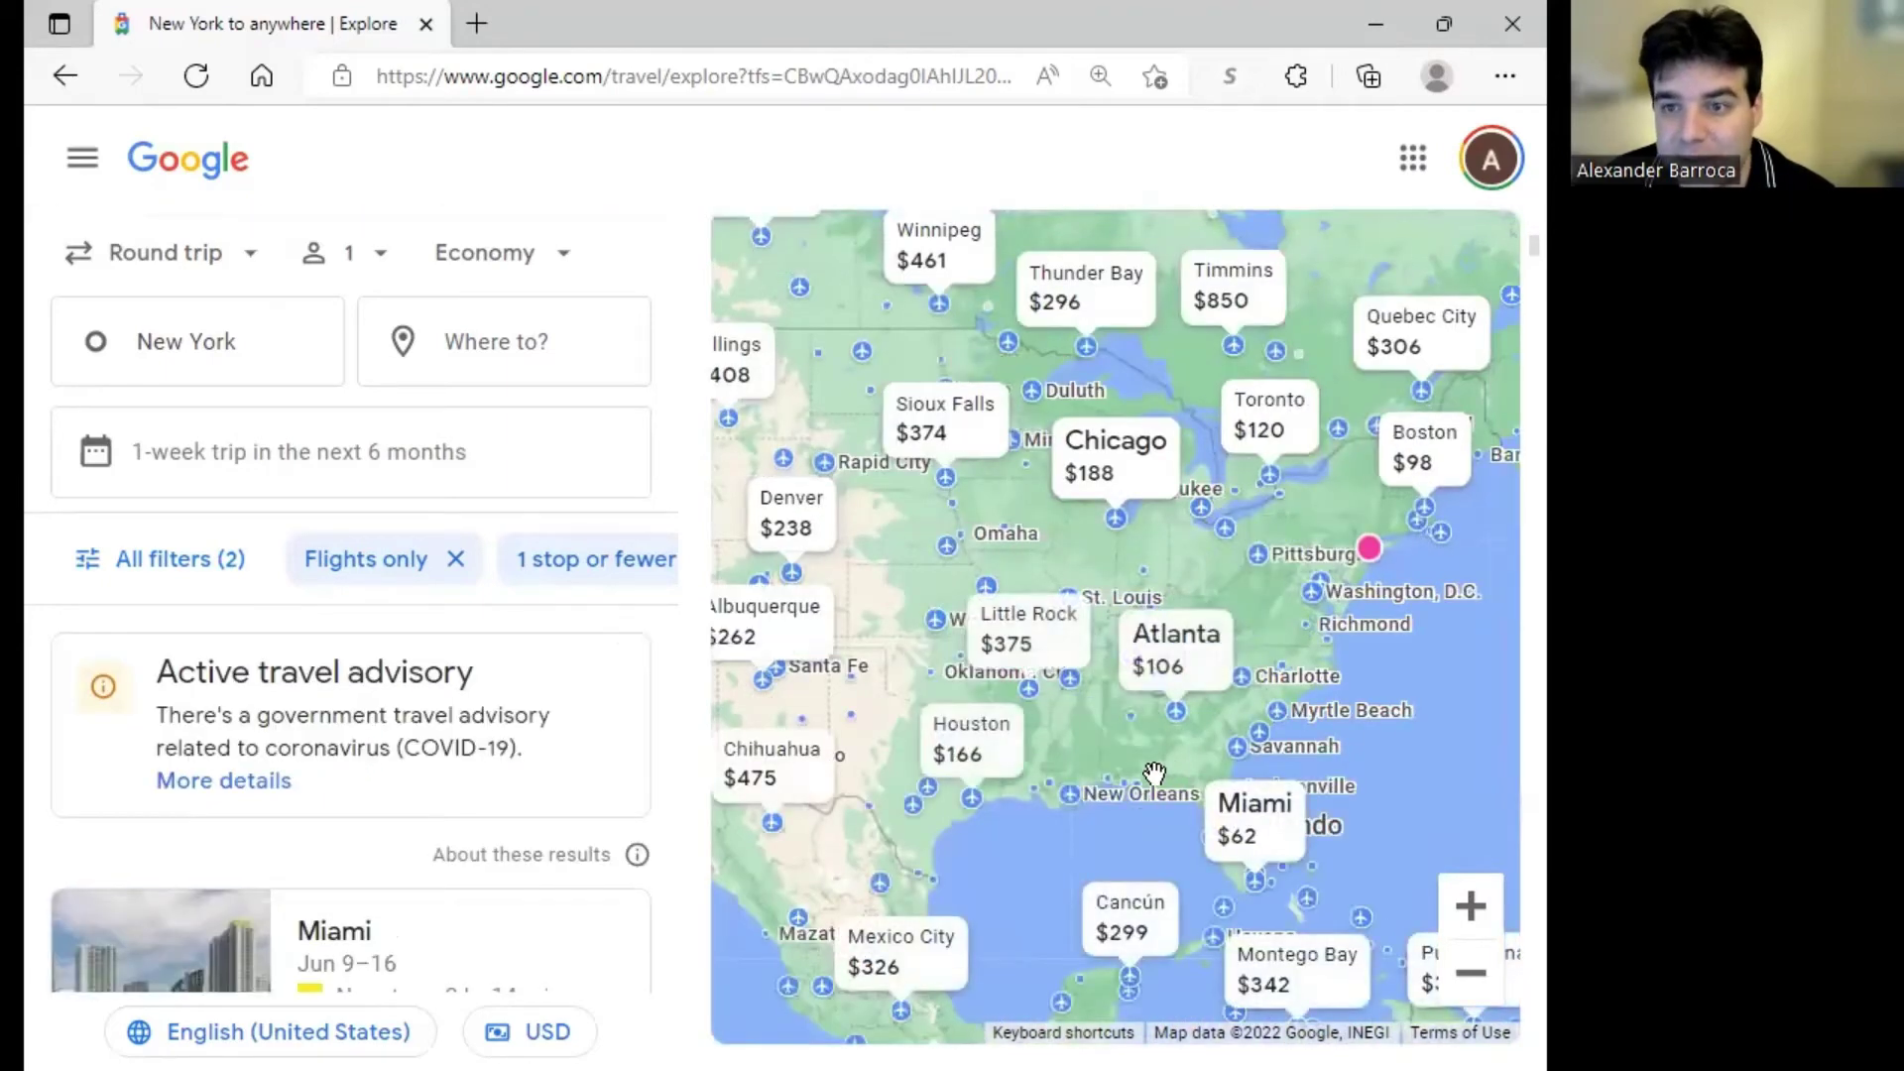
pyautogui.moveTo(1143, 795)
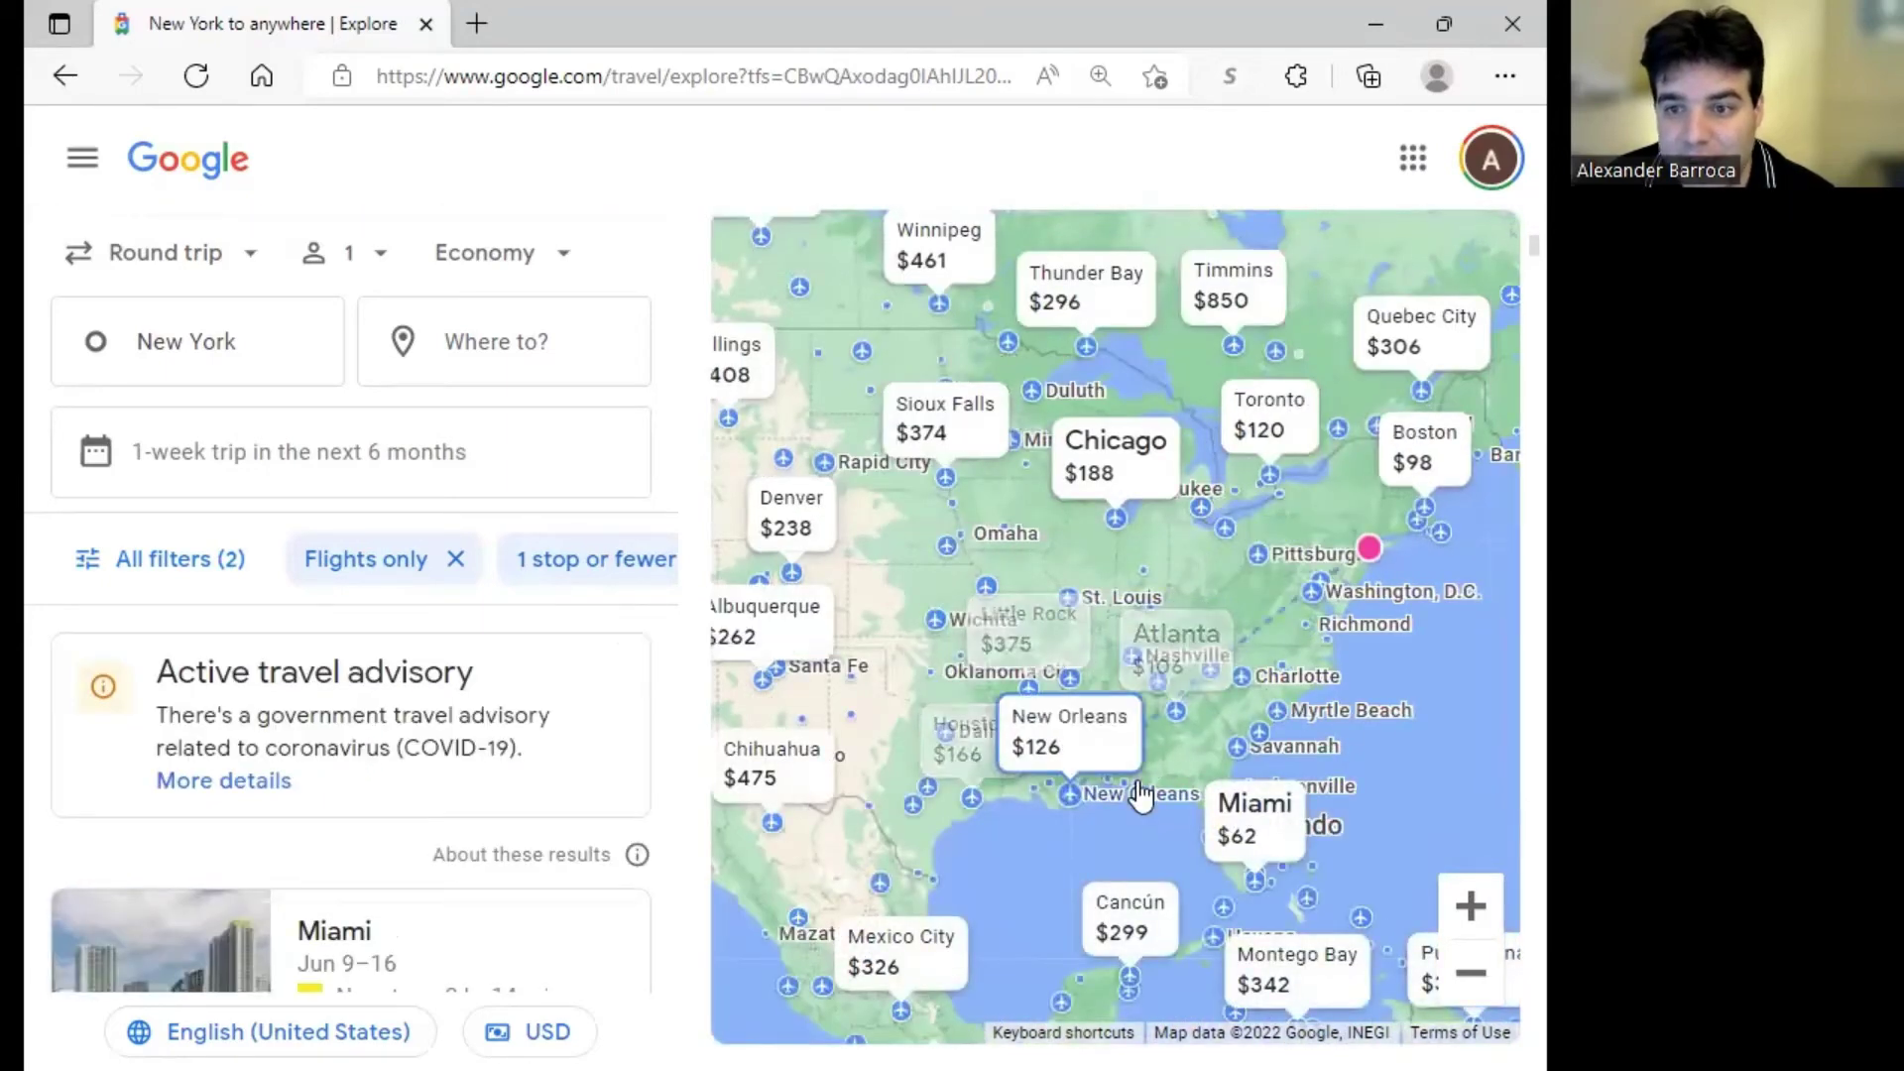
pyautogui.moveTo(1055, 827); pyautogui.dragTo(1192, 539)
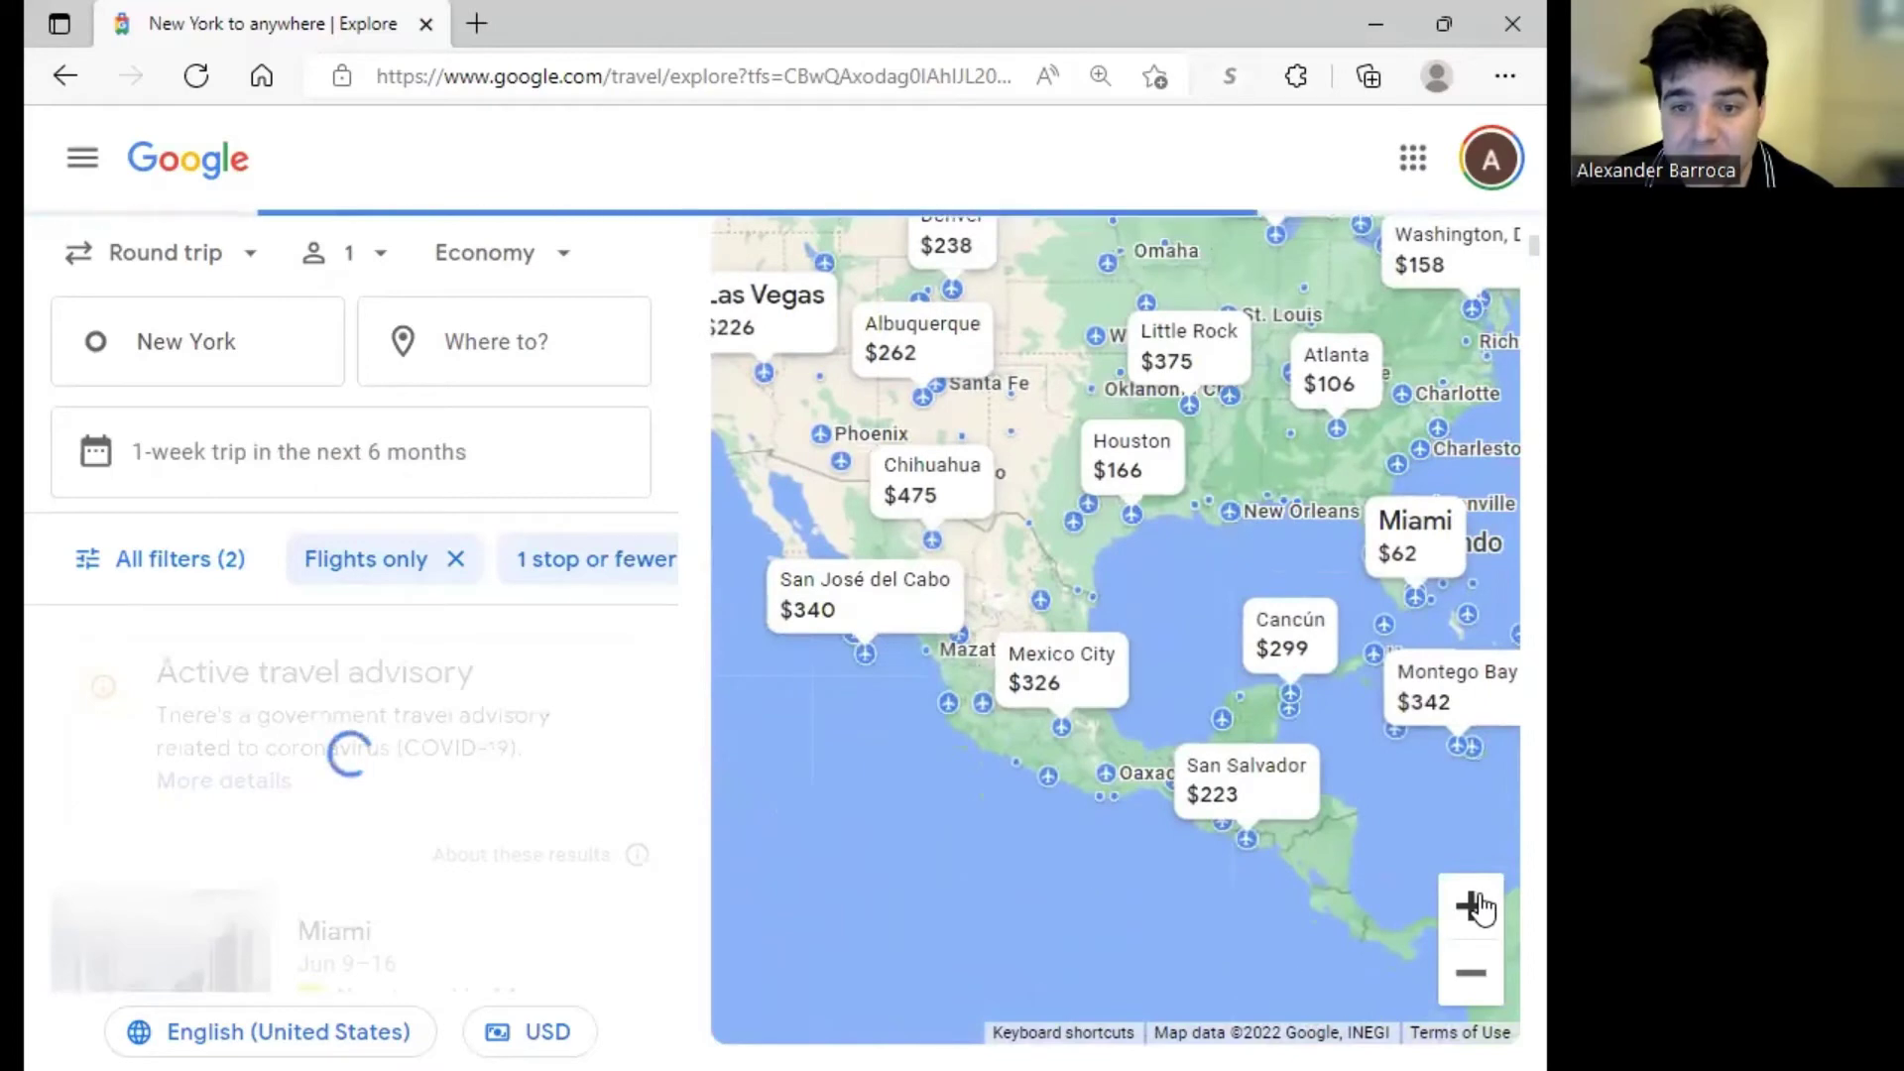
pyautogui.click(1471, 906)
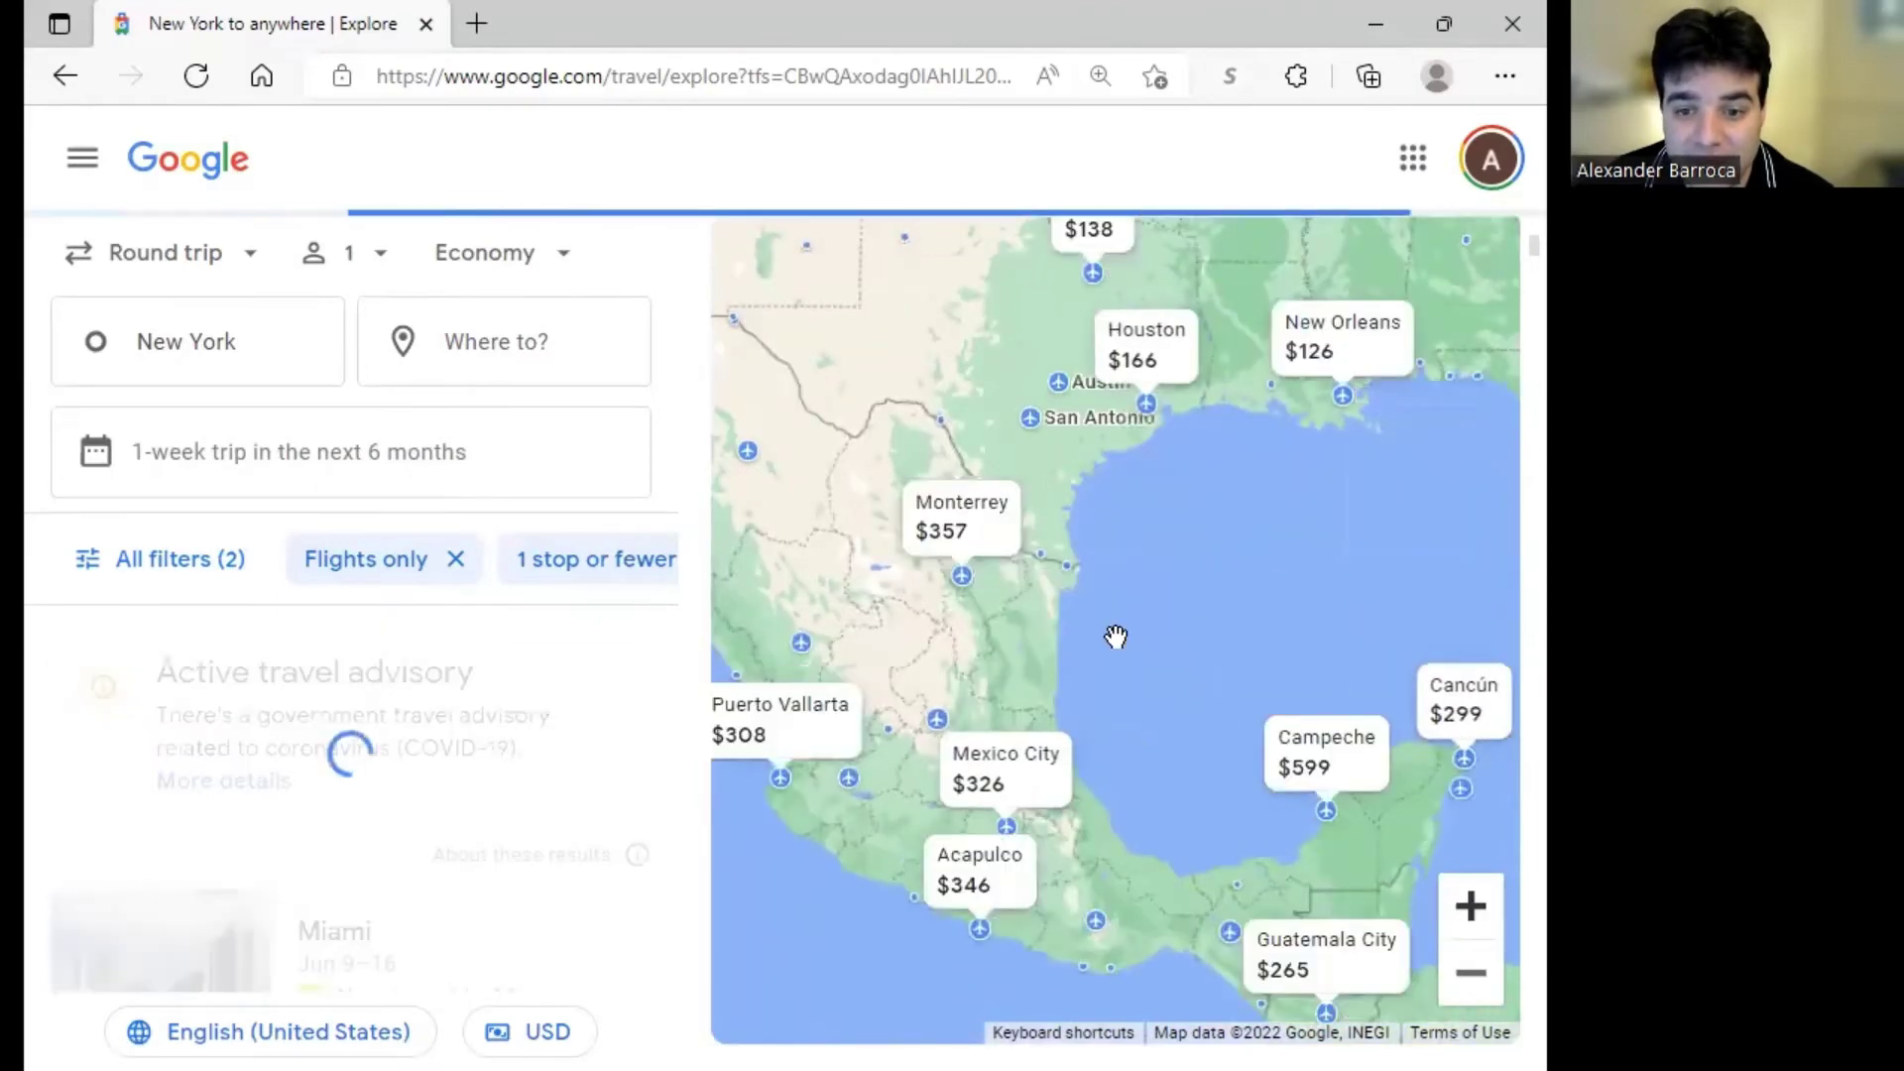
pyautogui.moveTo(1128, 631); pyautogui.dragTo(1241, 582)
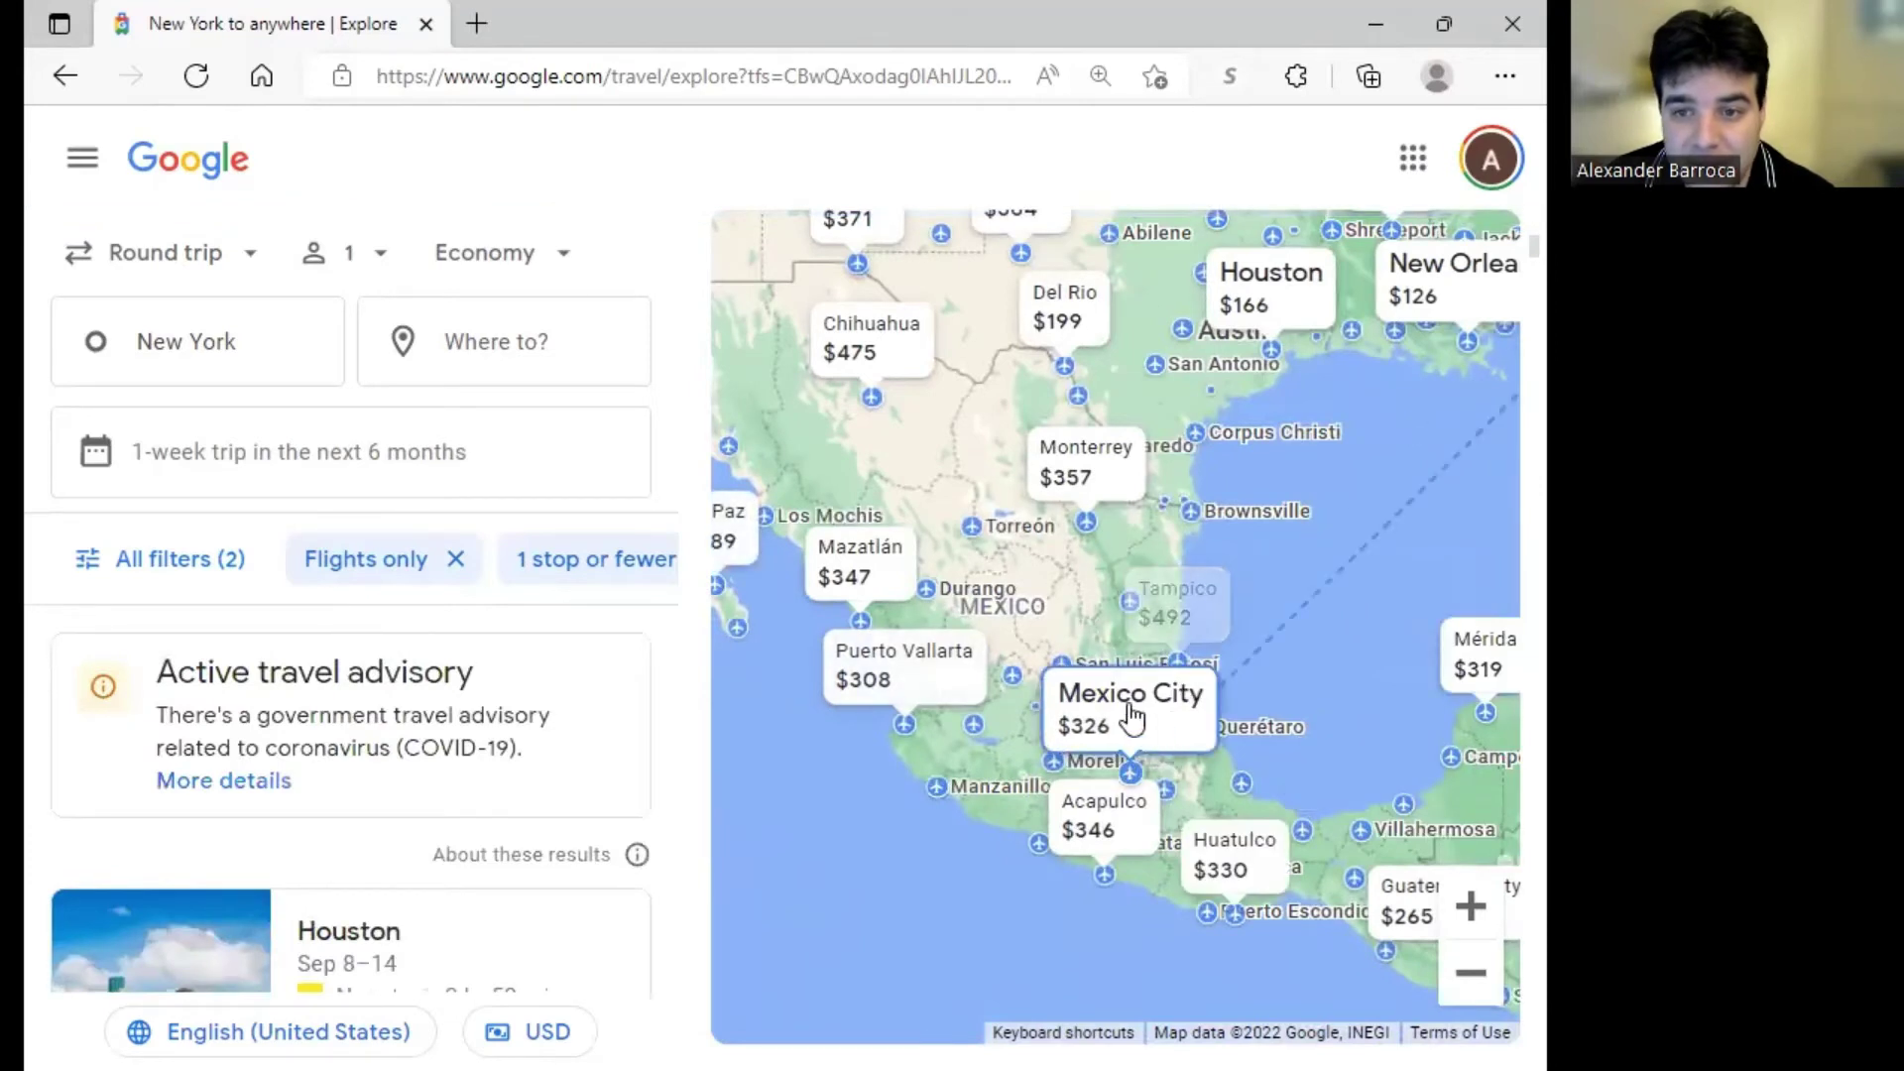
pyautogui.moveTo(1254, 723); pyautogui.dragTo(1135, 642)
# Show New York–Campeche flights, then zoom and pan toward Mexico City
pyautogui.click(1319, 711)
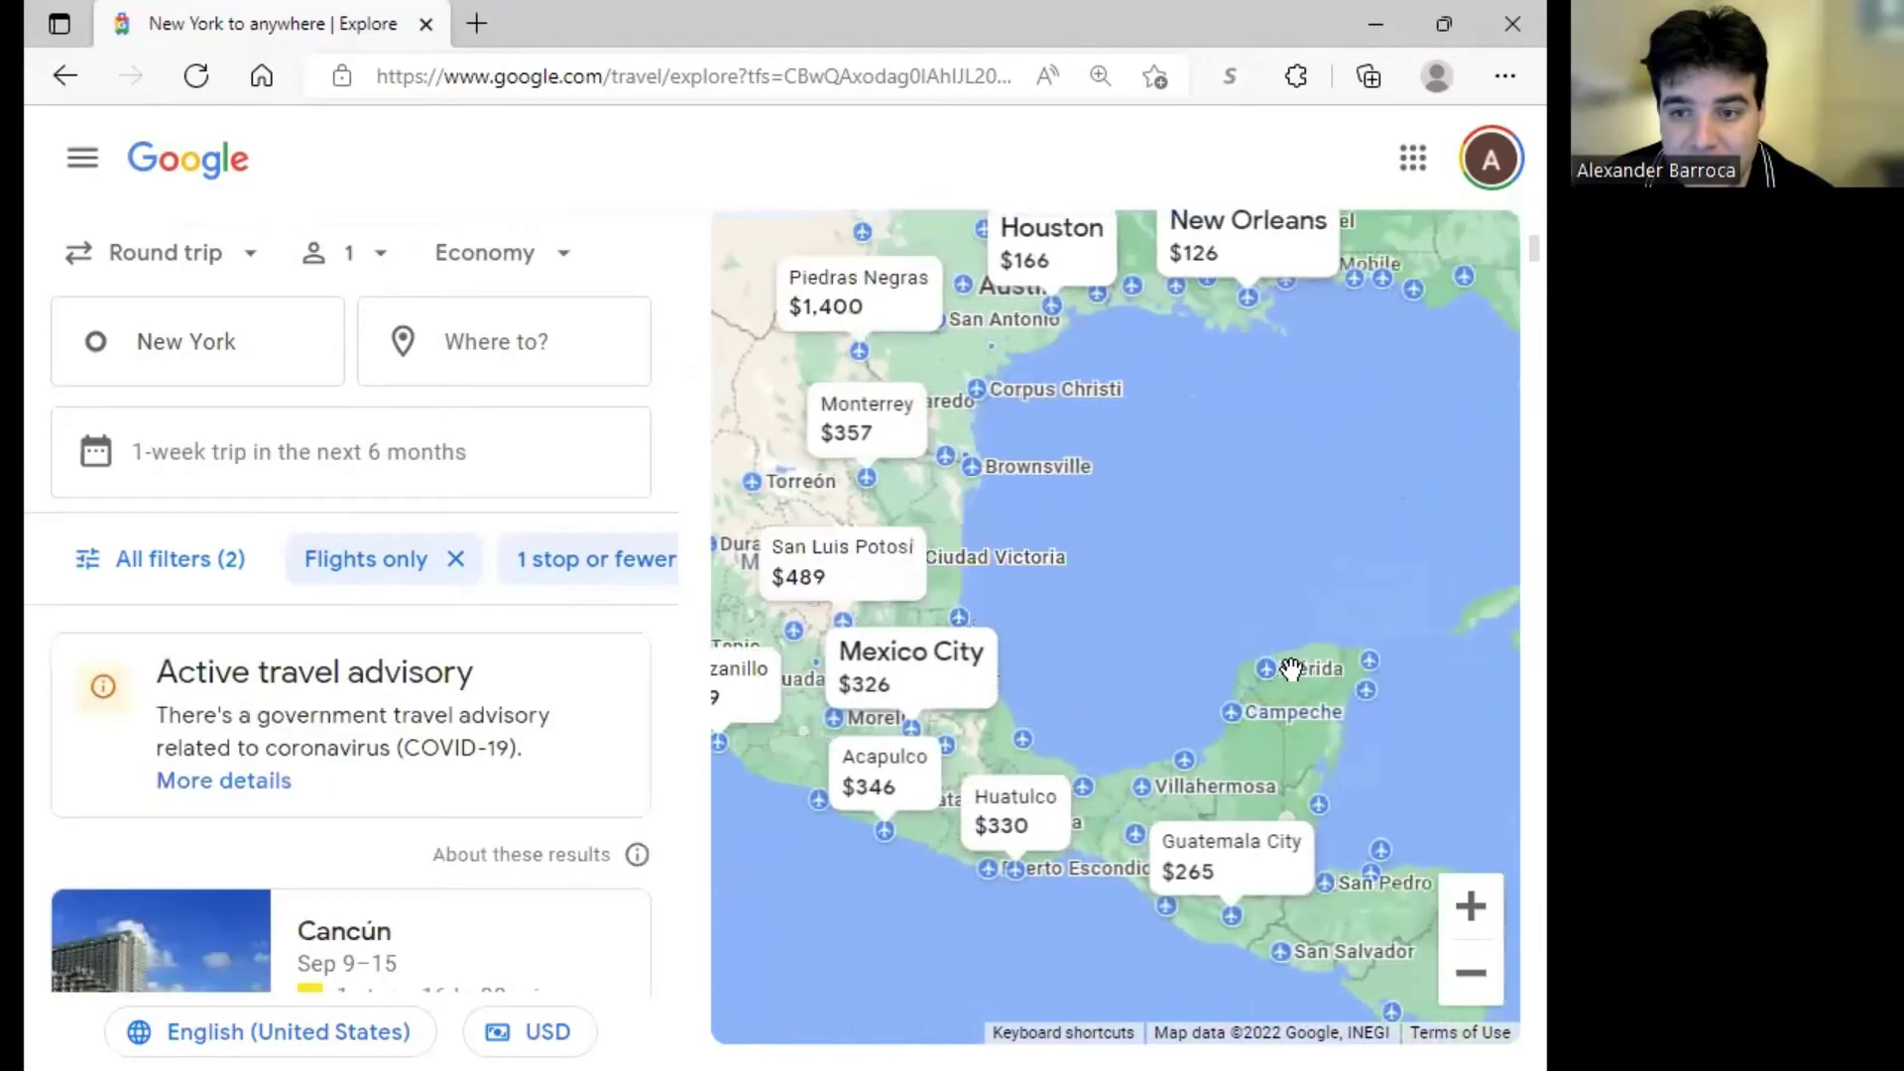
pyautogui.moveTo(1368, 662)
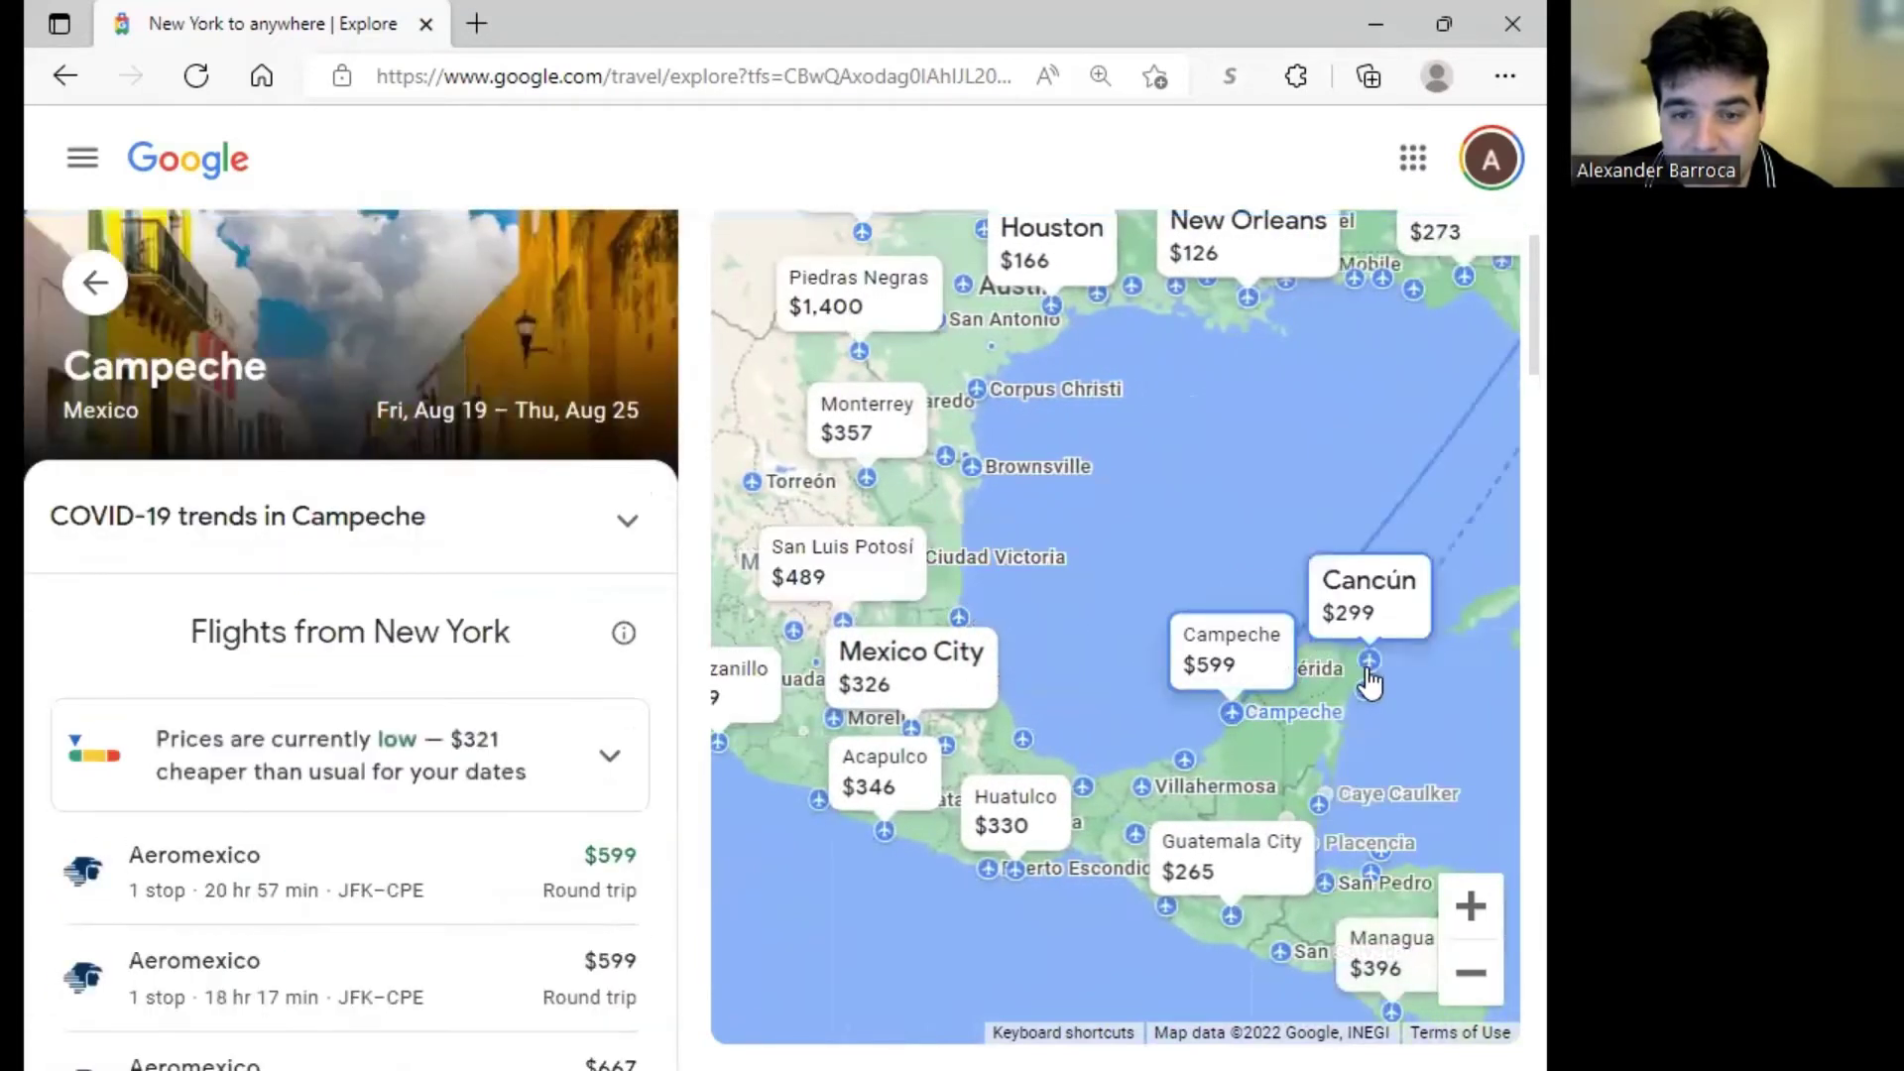
pyautogui.click(1471, 905)
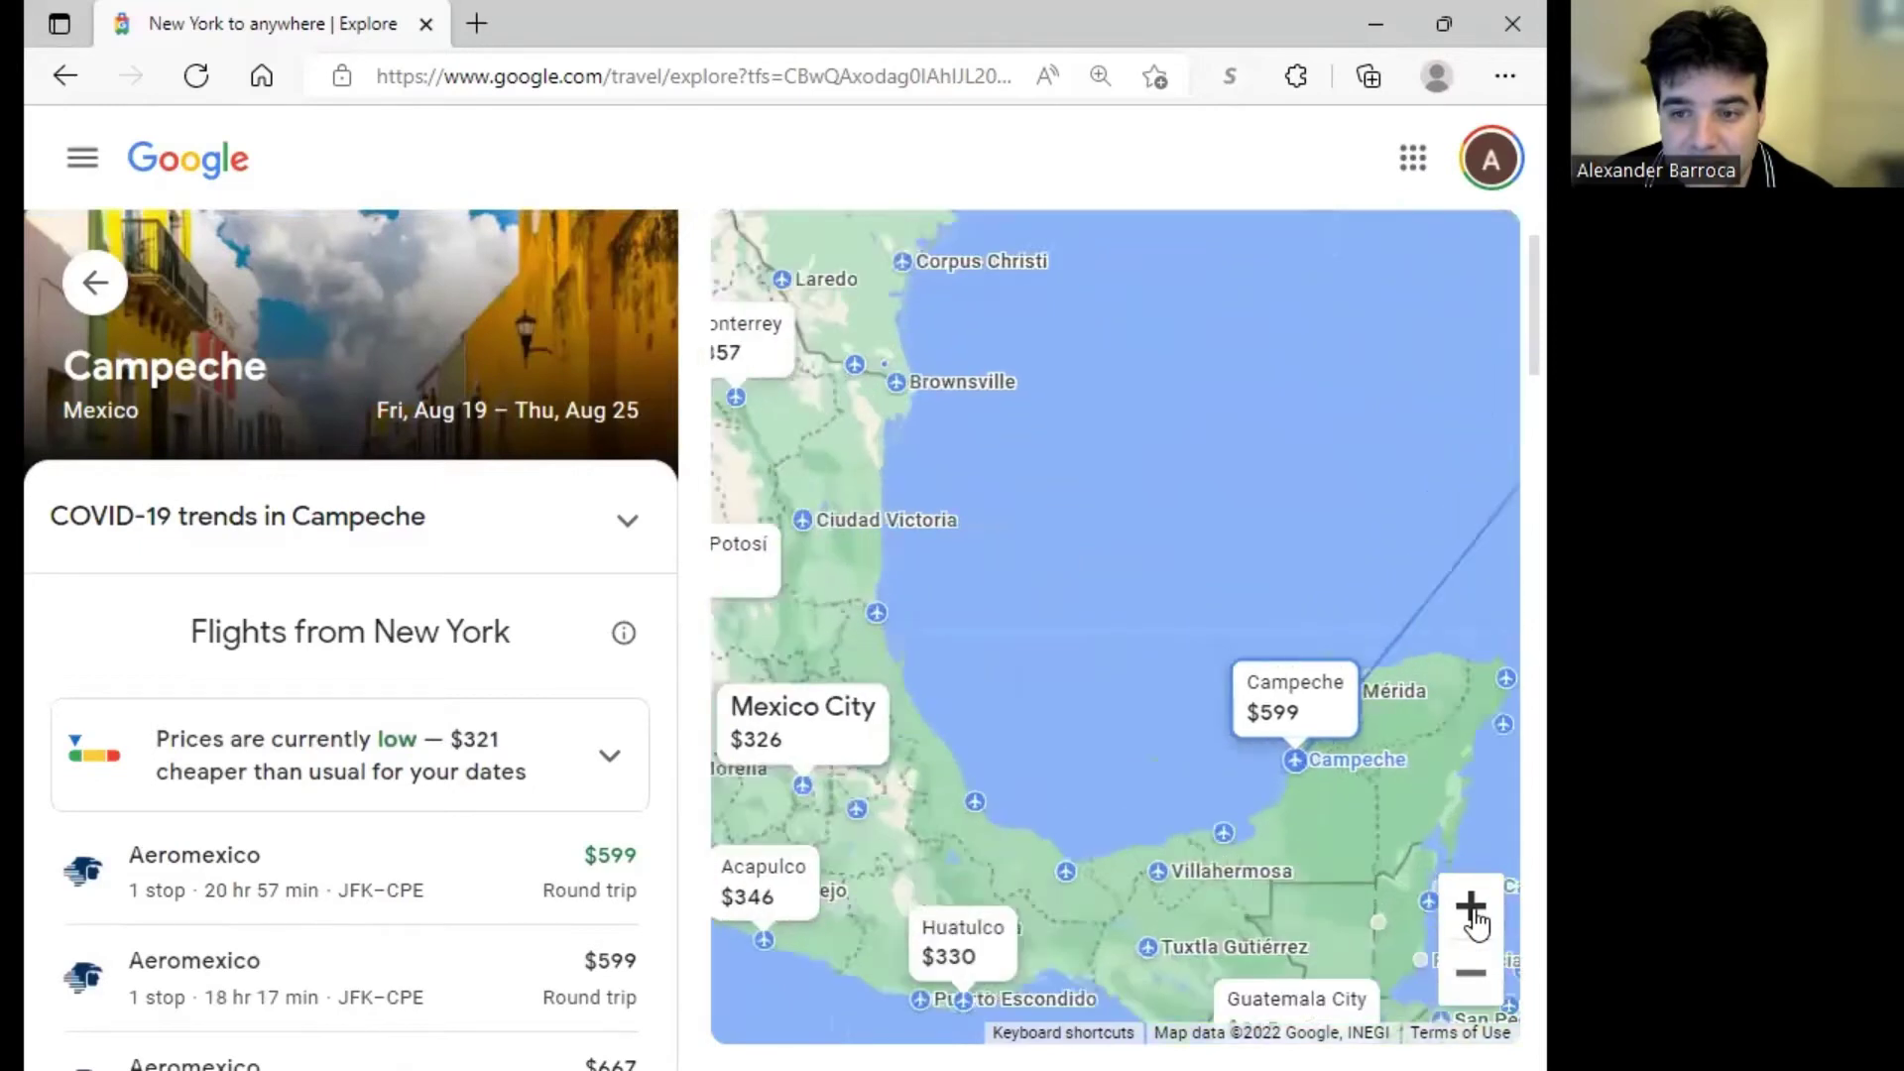
pyautogui.moveTo(1243, 744); pyautogui.dragTo(1032, 566)
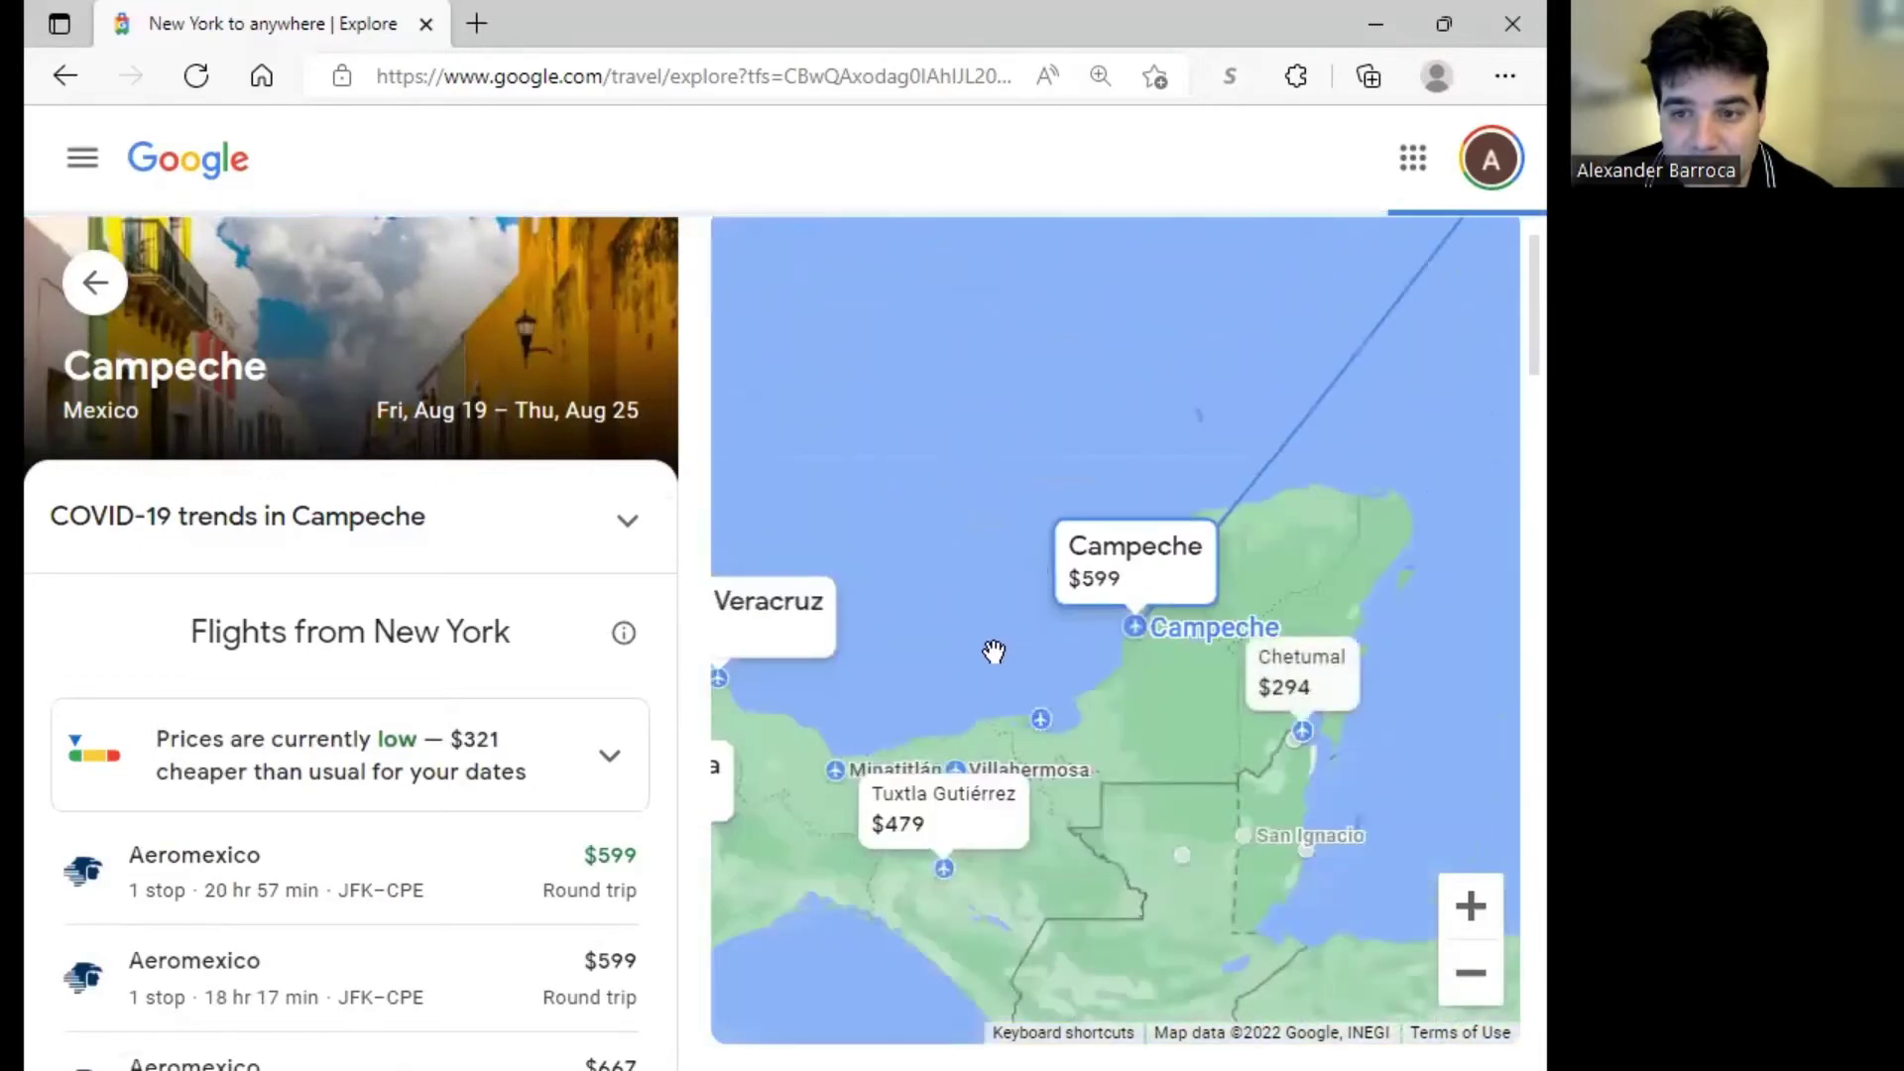
pyautogui.moveTo(990, 646); pyautogui.dragTo(1367, 684)
pyautogui.moveTo(1199, 659); pyautogui.dragTo(1305, 668)
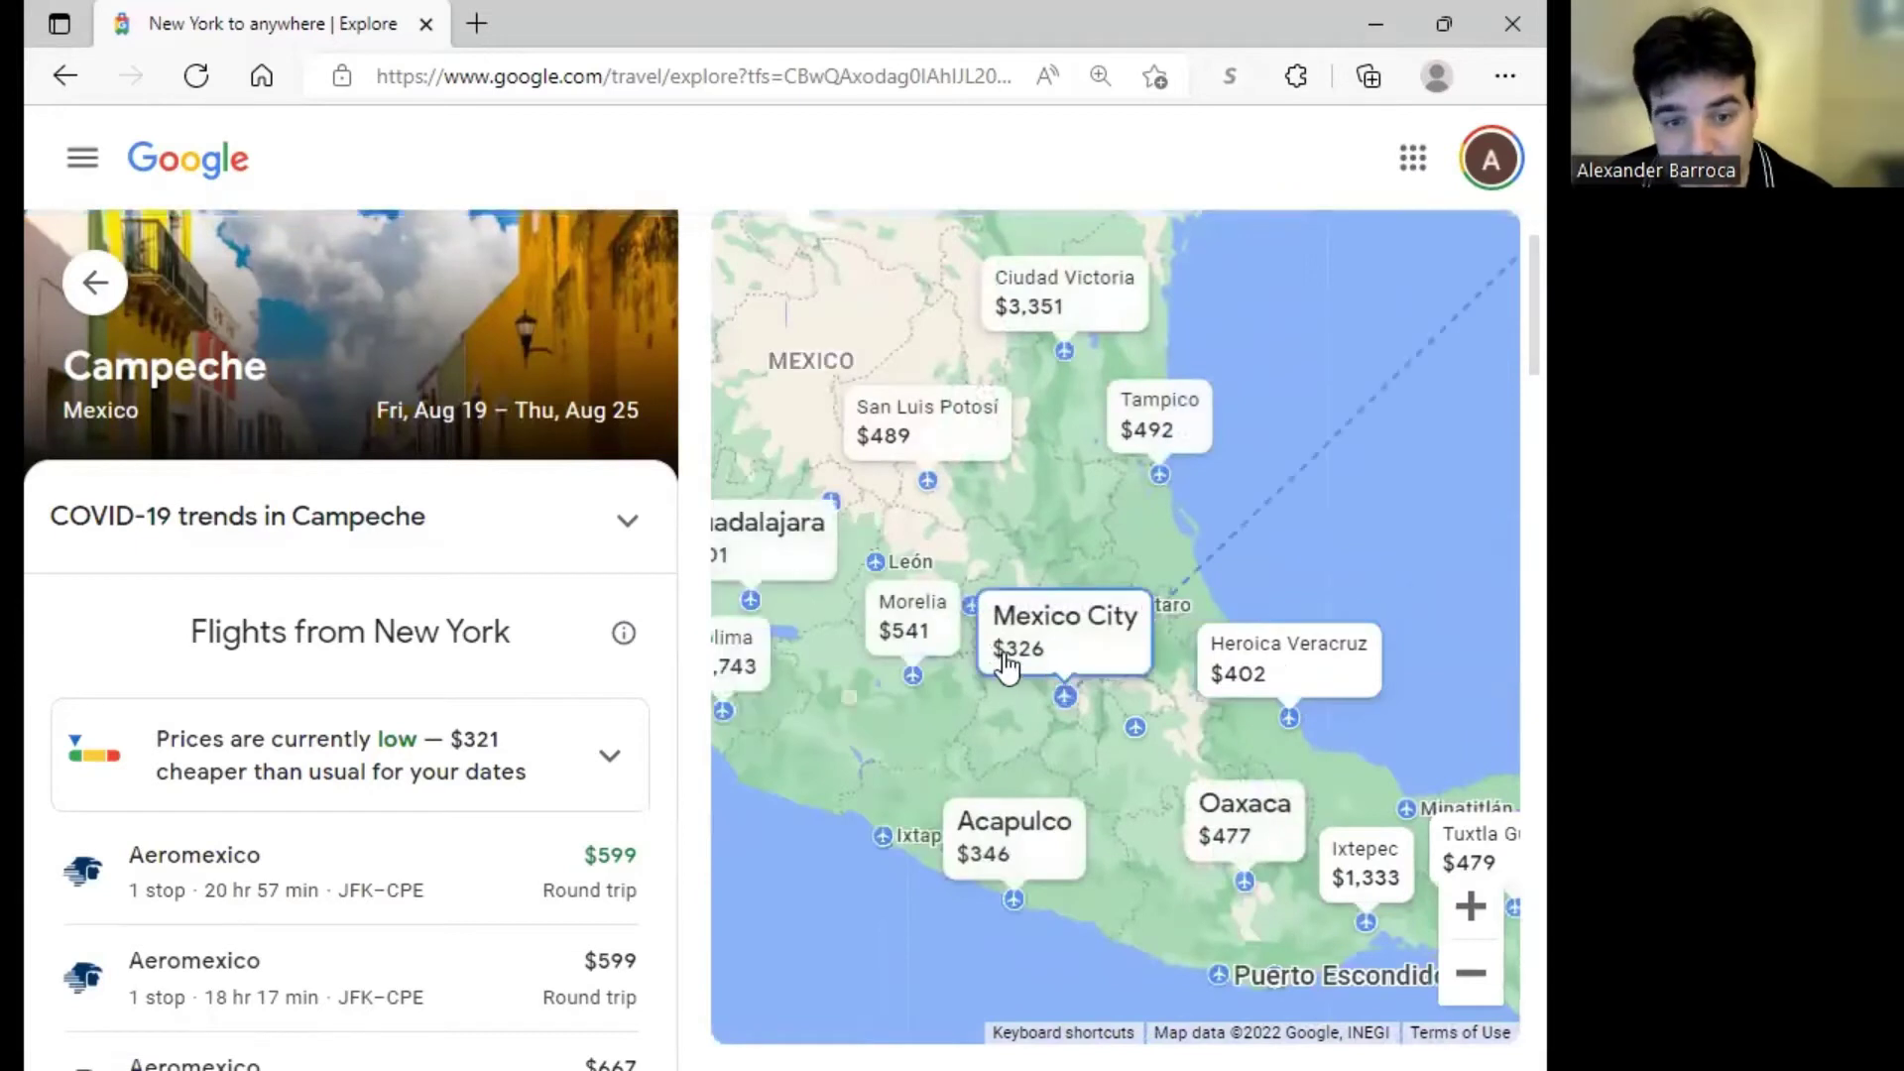
# Select the Mexico City fare and open its full round-trip results in a new tab
pyautogui.click(1012, 657)
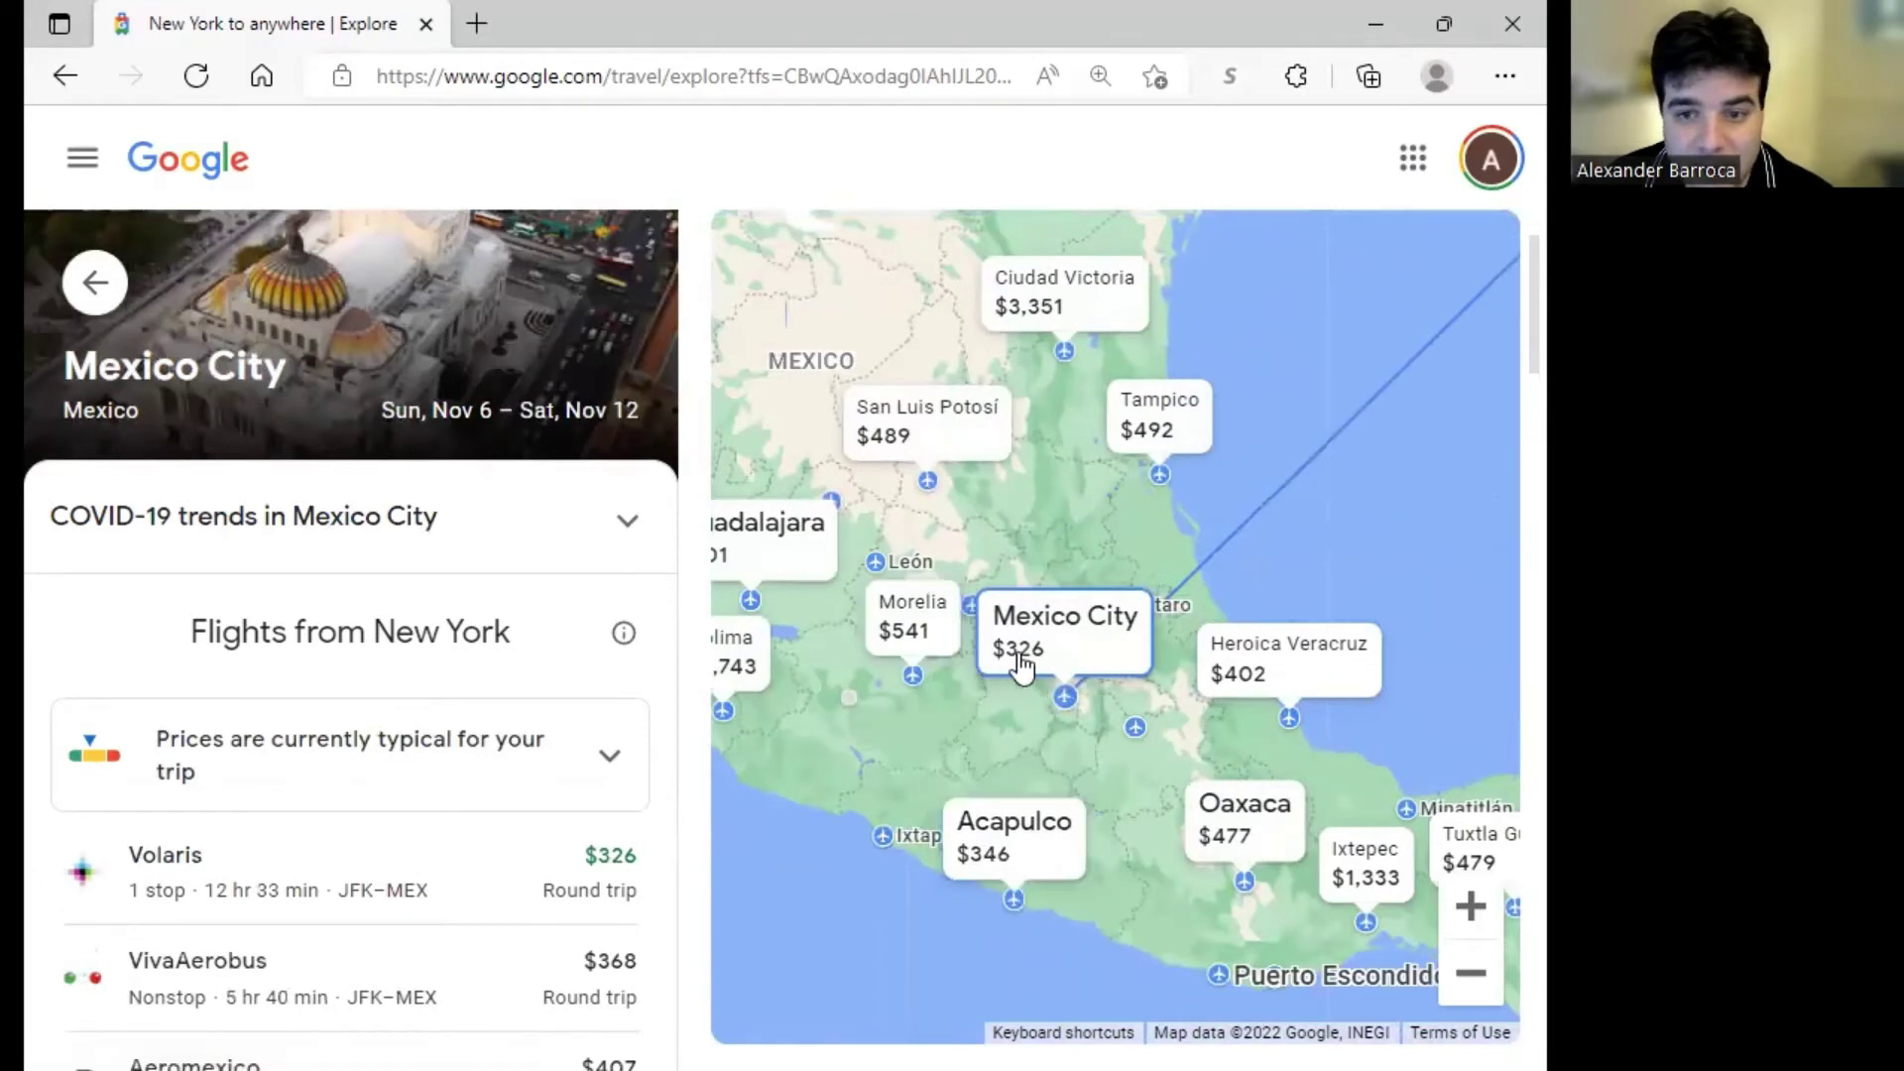
pyautogui.scroll(-3, 266, 801)
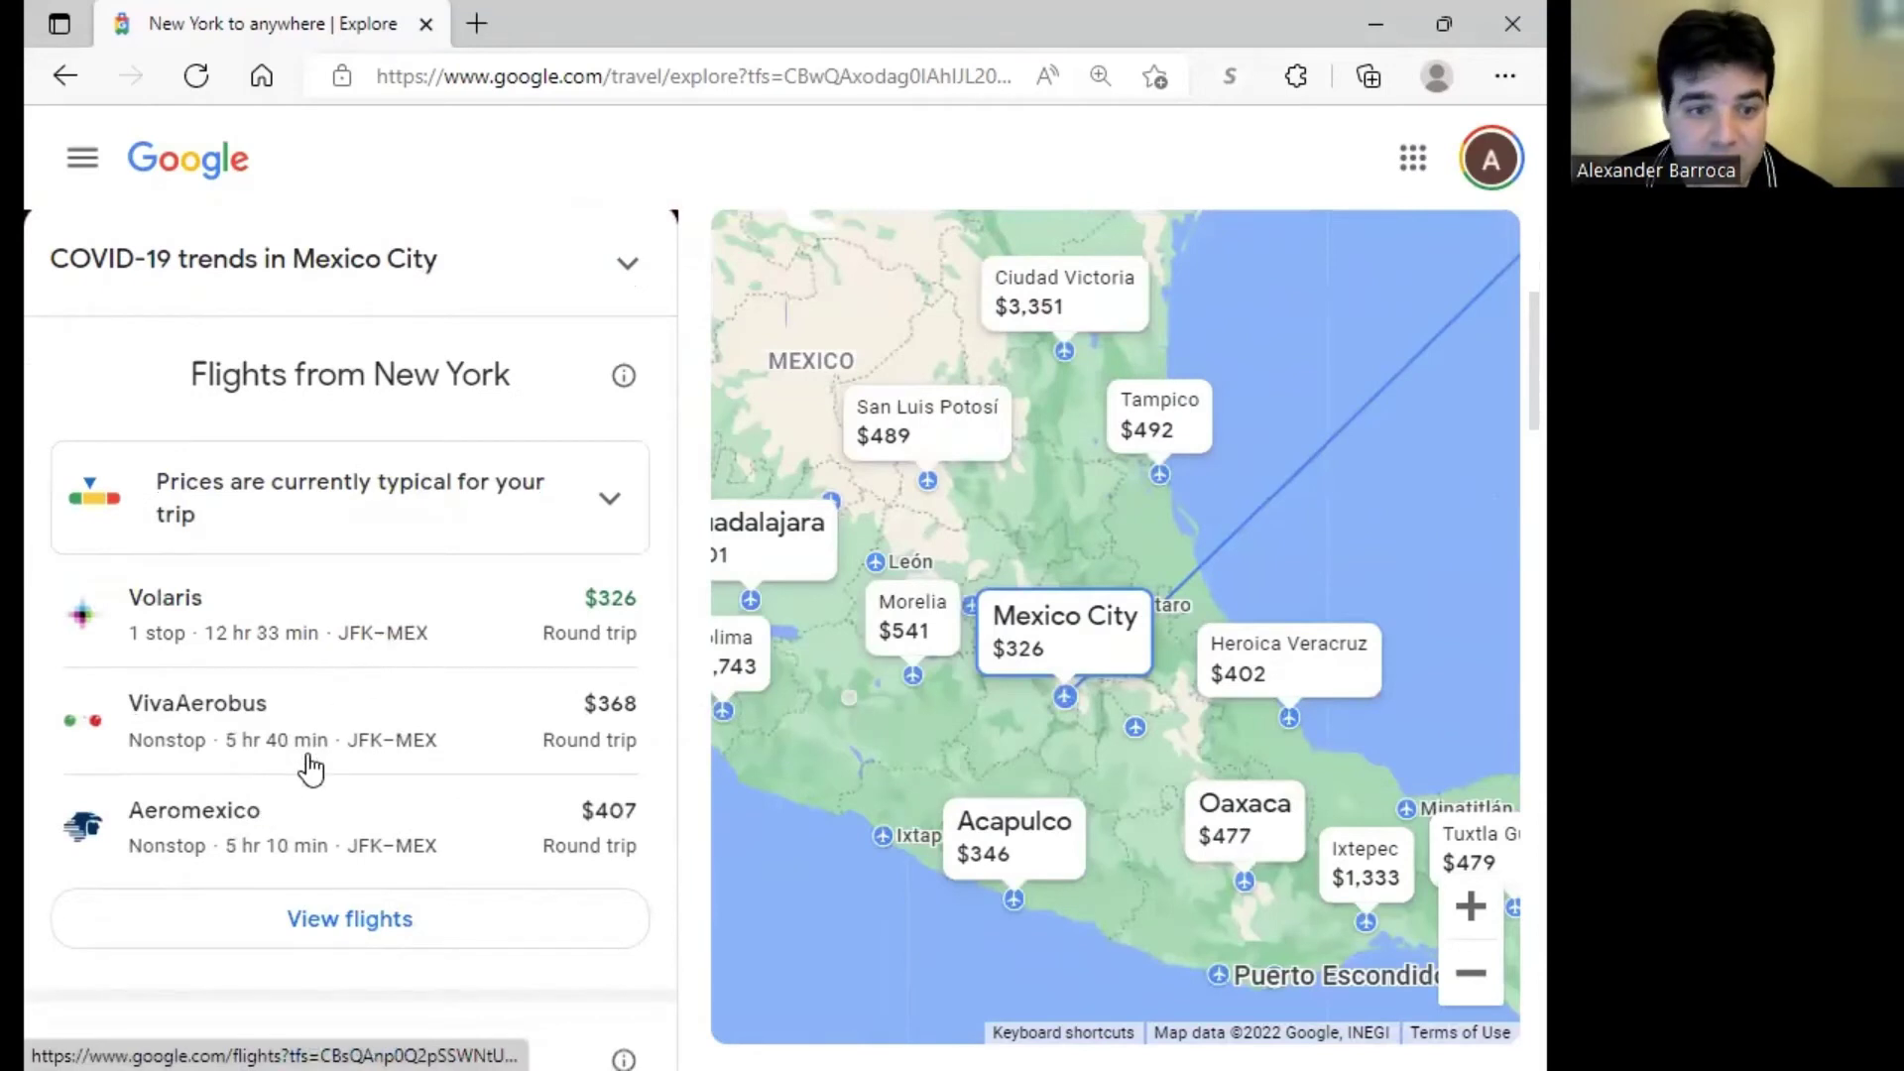
pyautogui.scroll(-1, 298, 782)
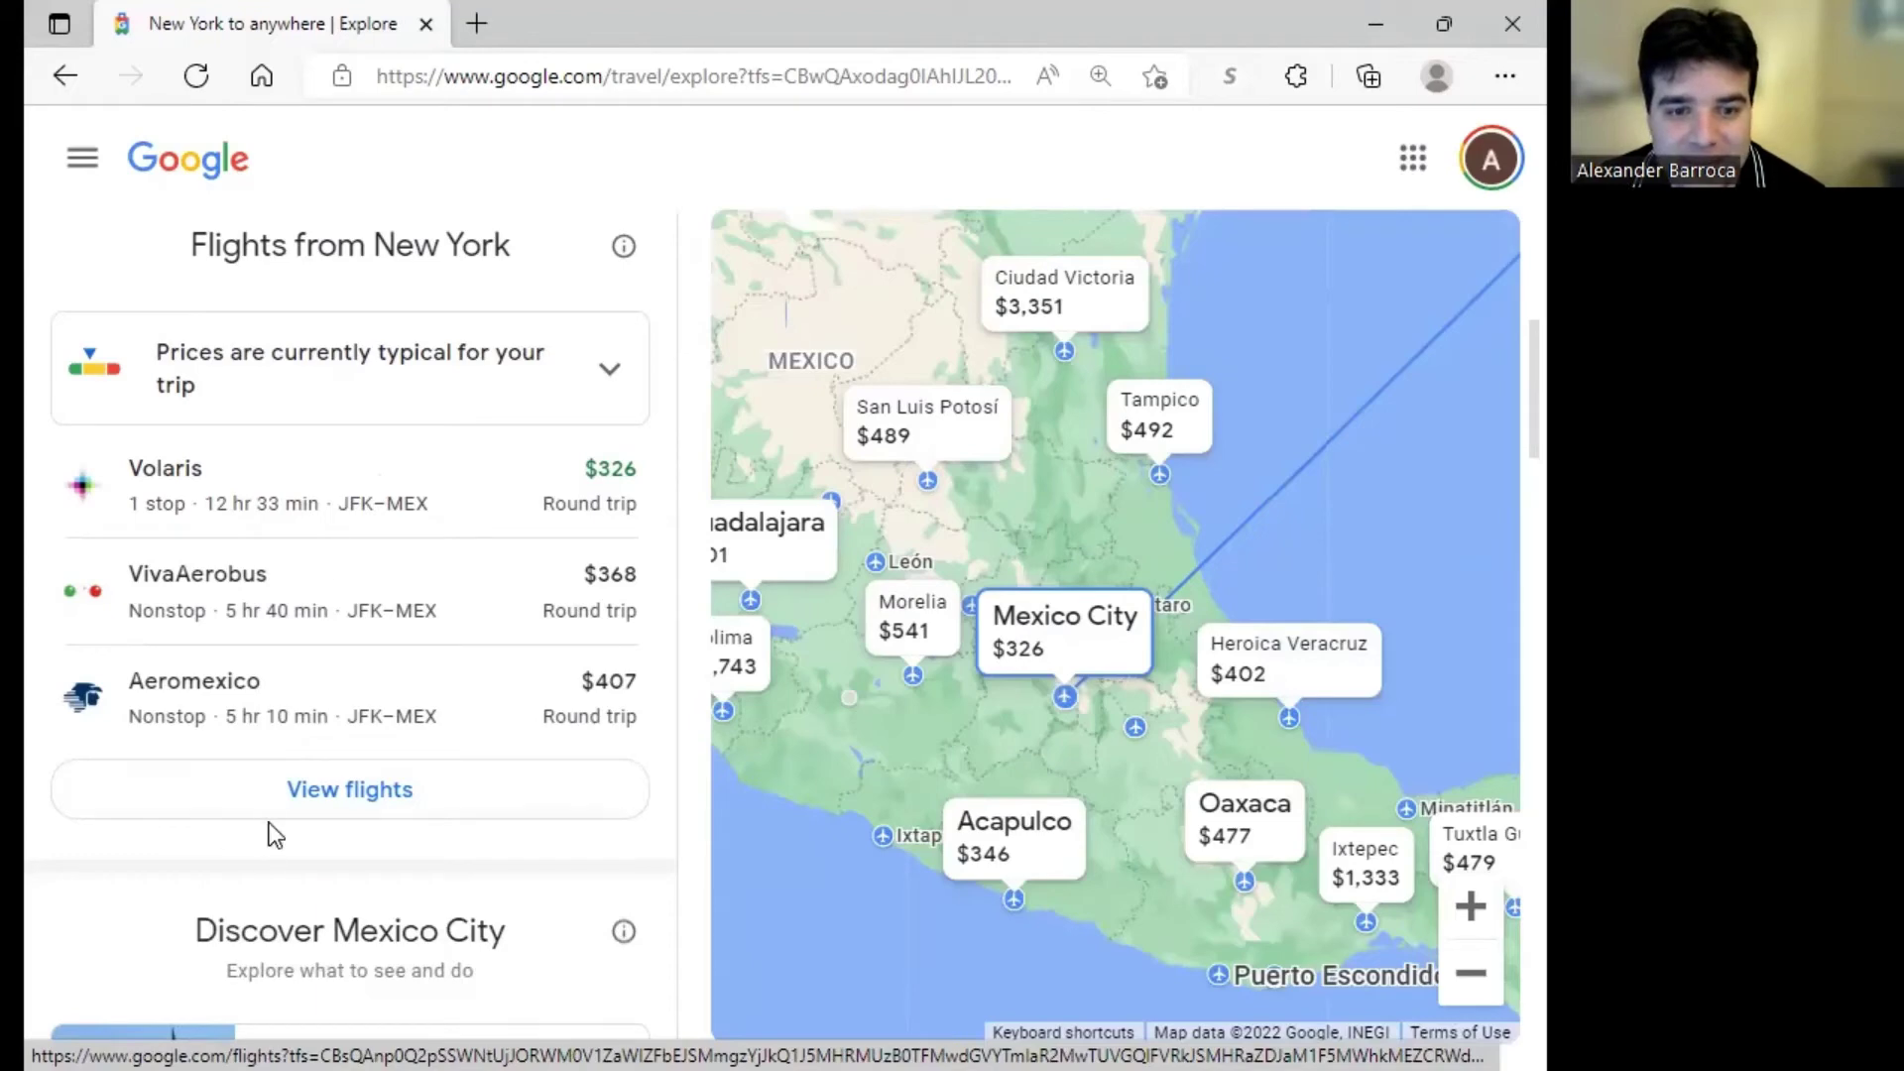
pyautogui.click(288, 793)
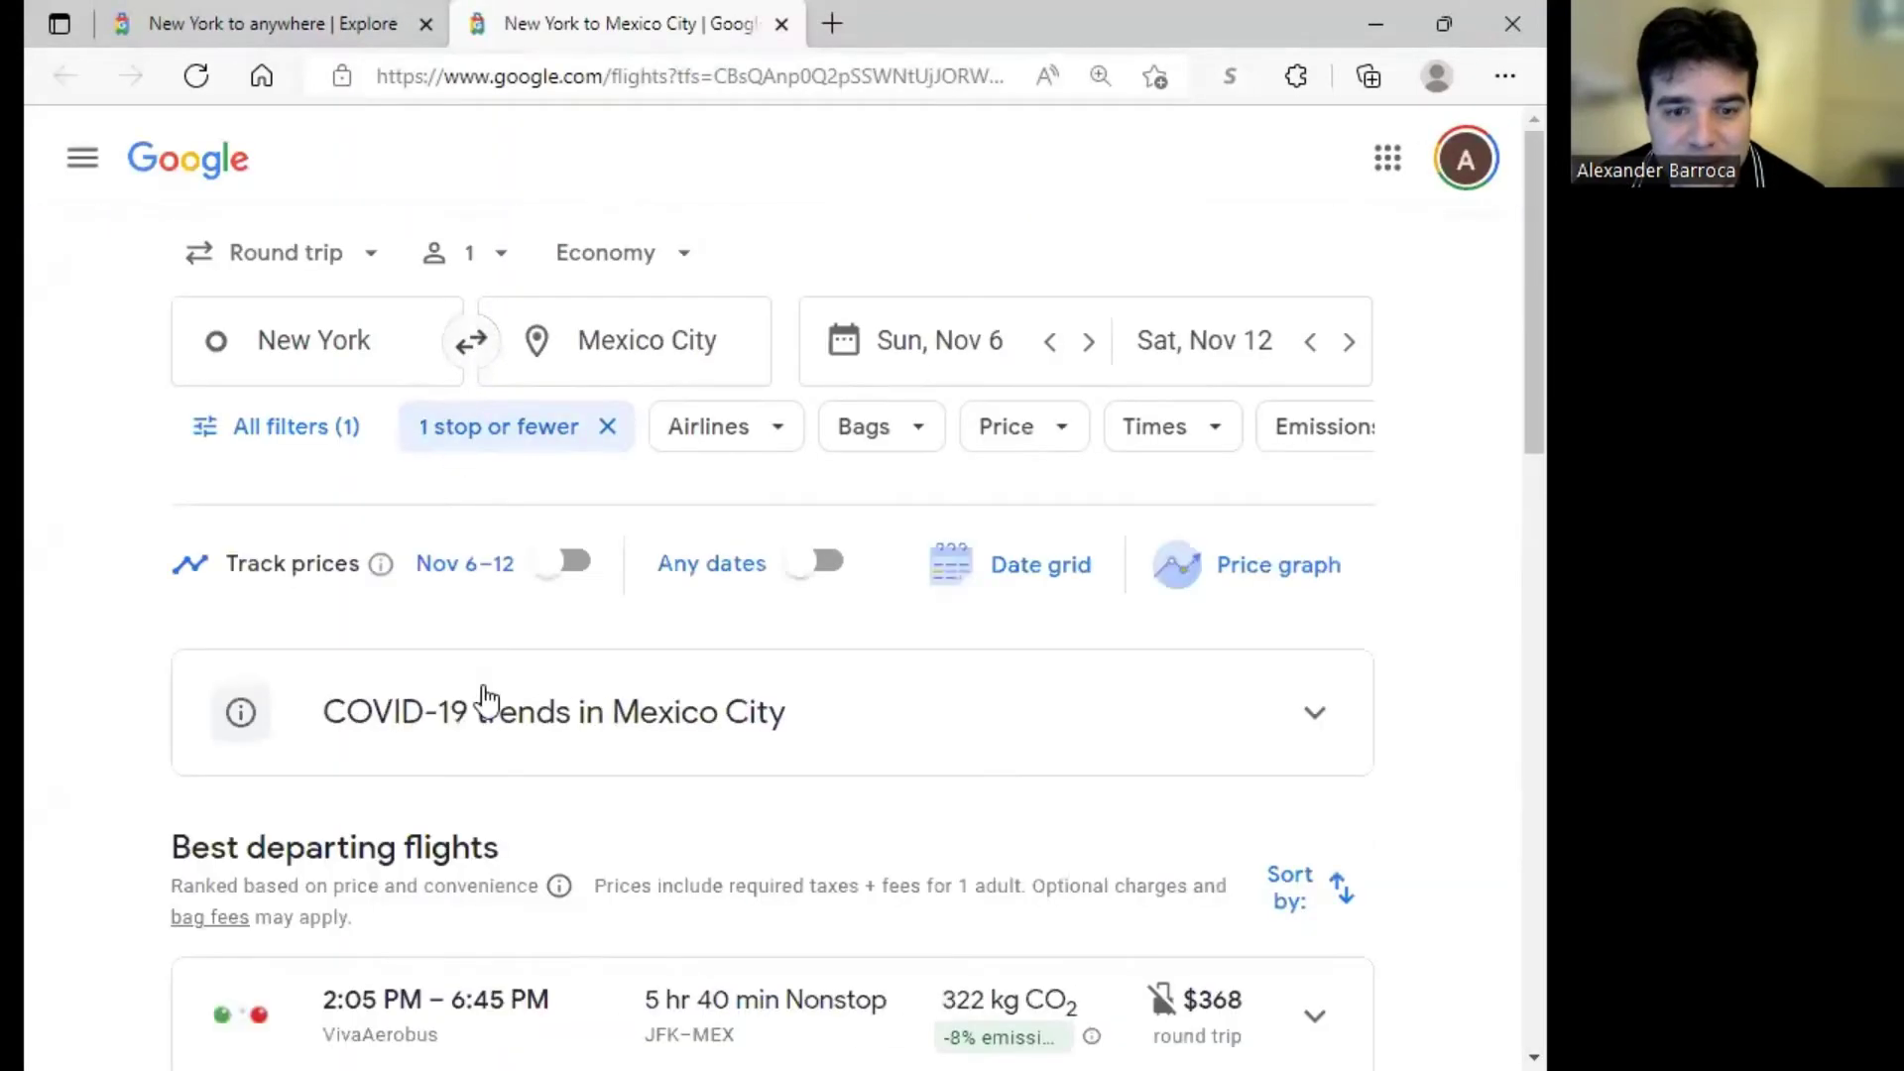
pyautogui.scroll(-5, 669, 627)
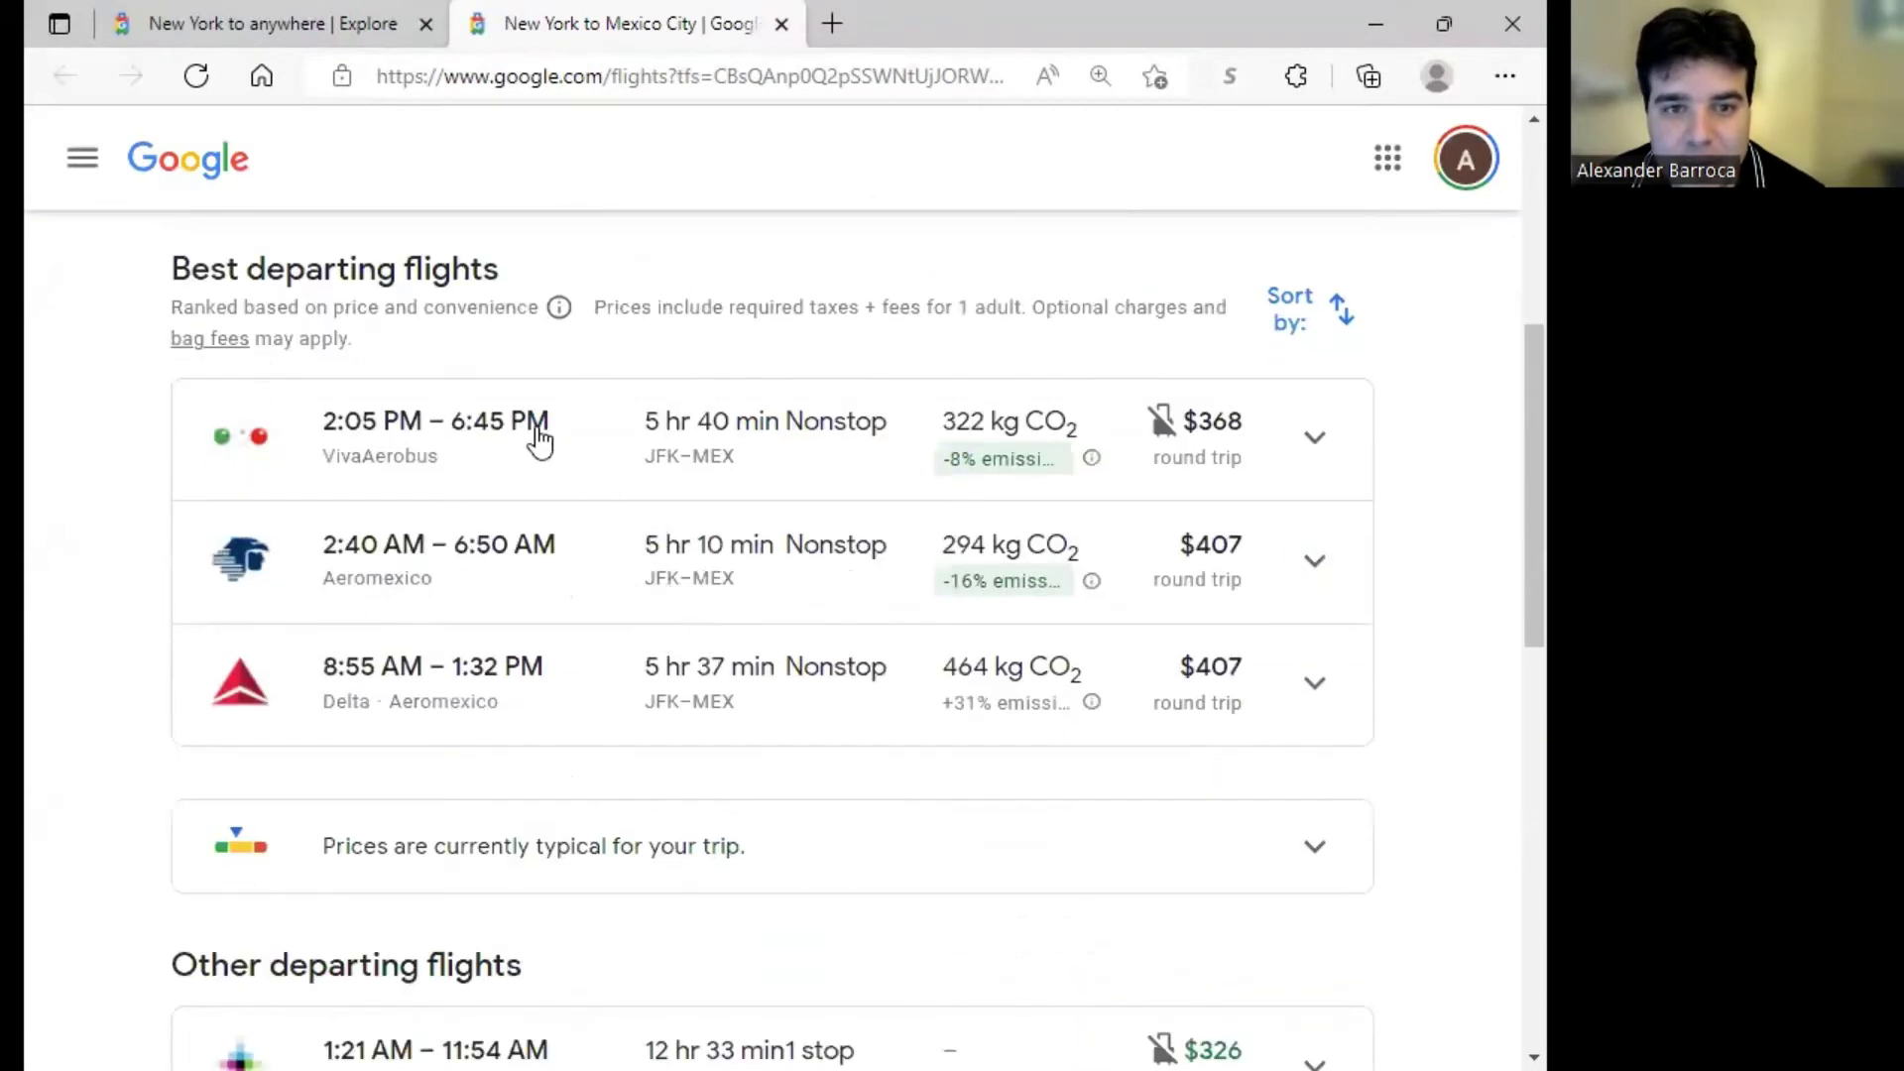
pyautogui.moveTo(544, 438)
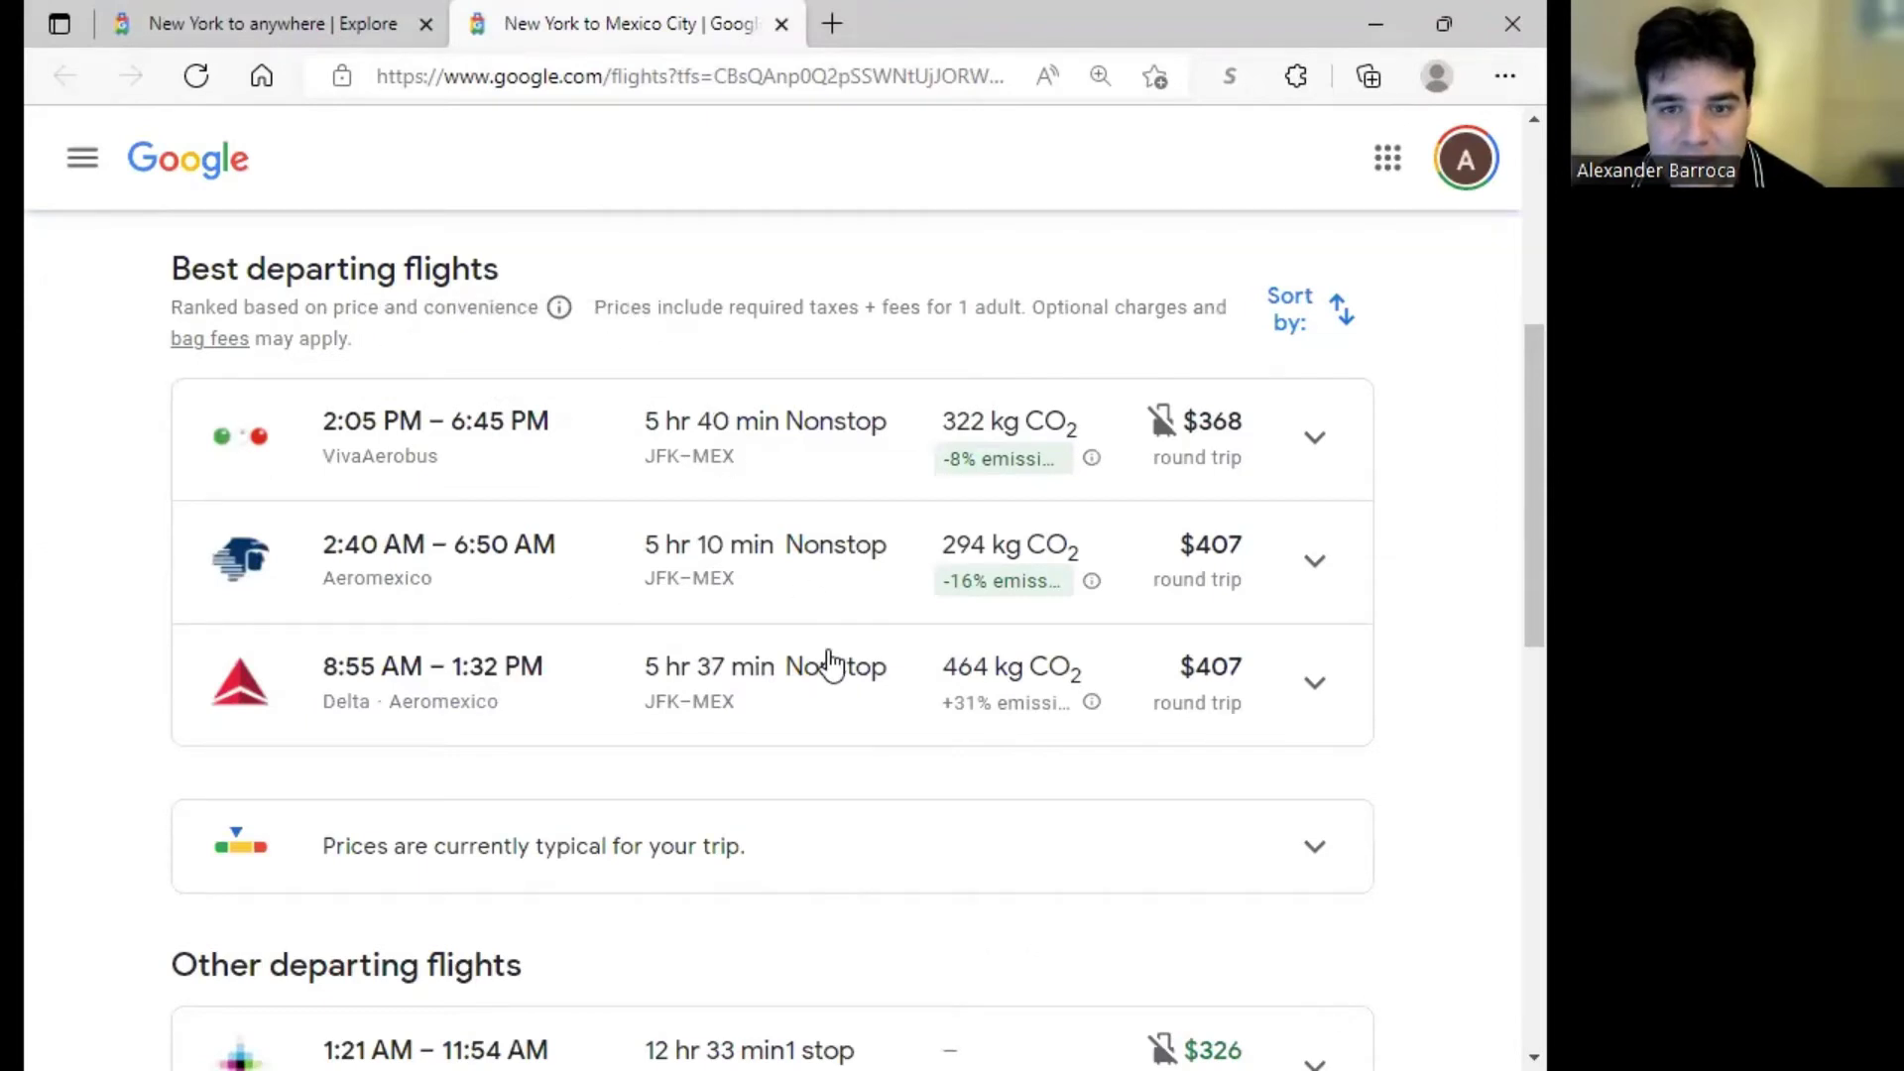
pyautogui.scroll(-3, 831, 663)
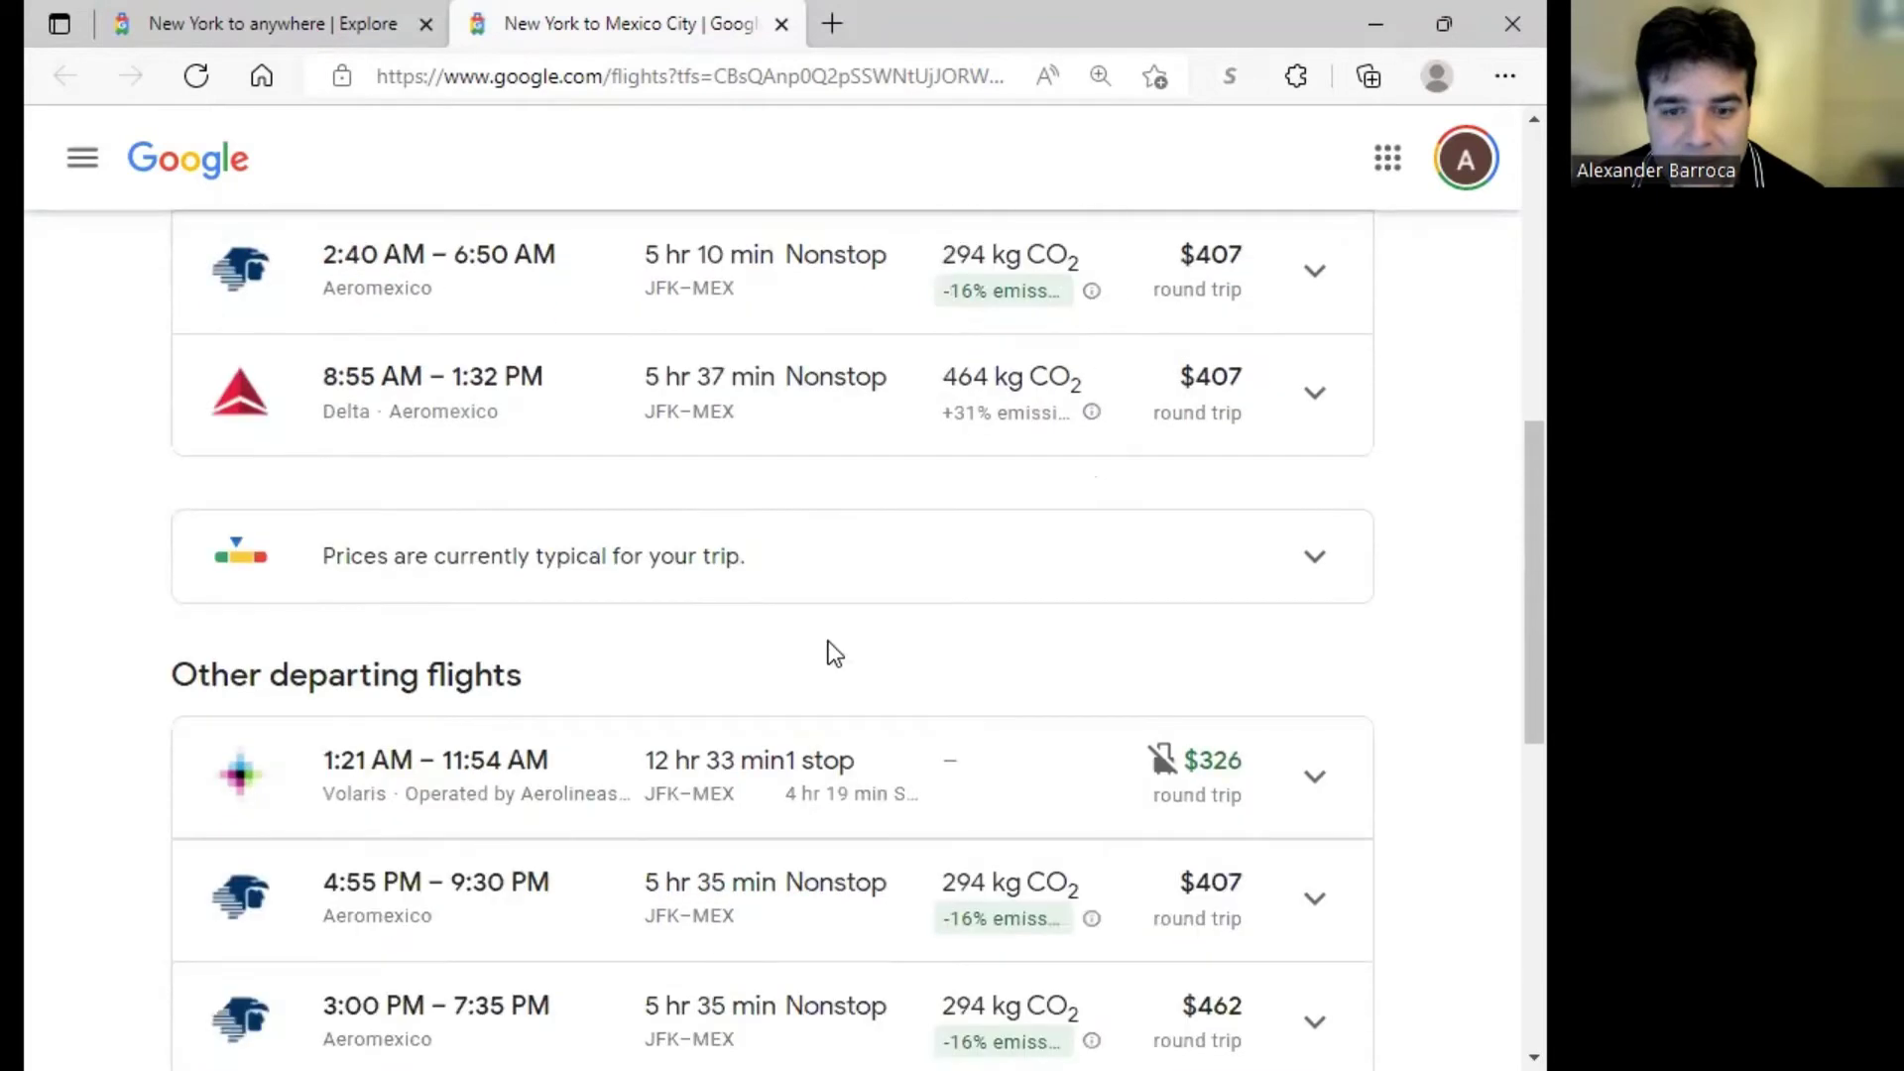
pyautogui.scroll(-2, 1161, 765)
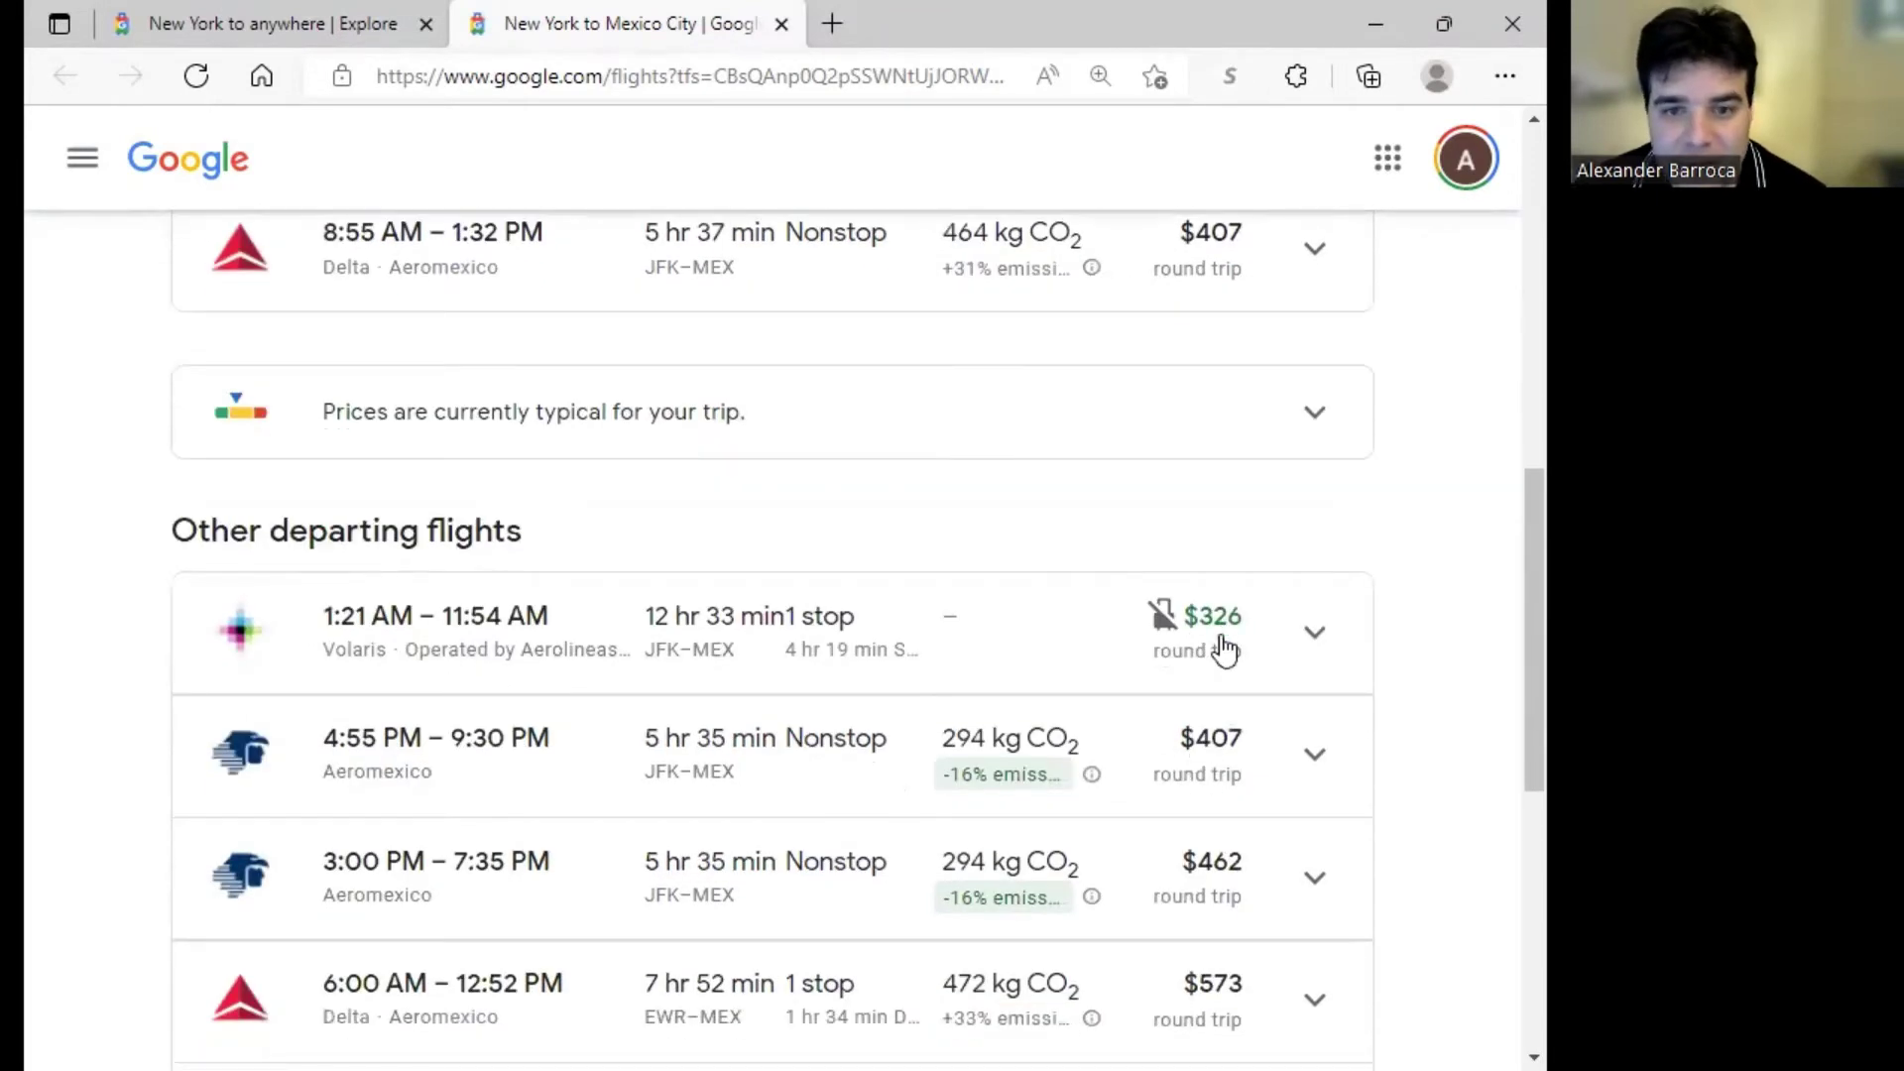
pyautogui.scroll(2, 1235, 698)
pyautogui.scroll(3, 1235, 699)
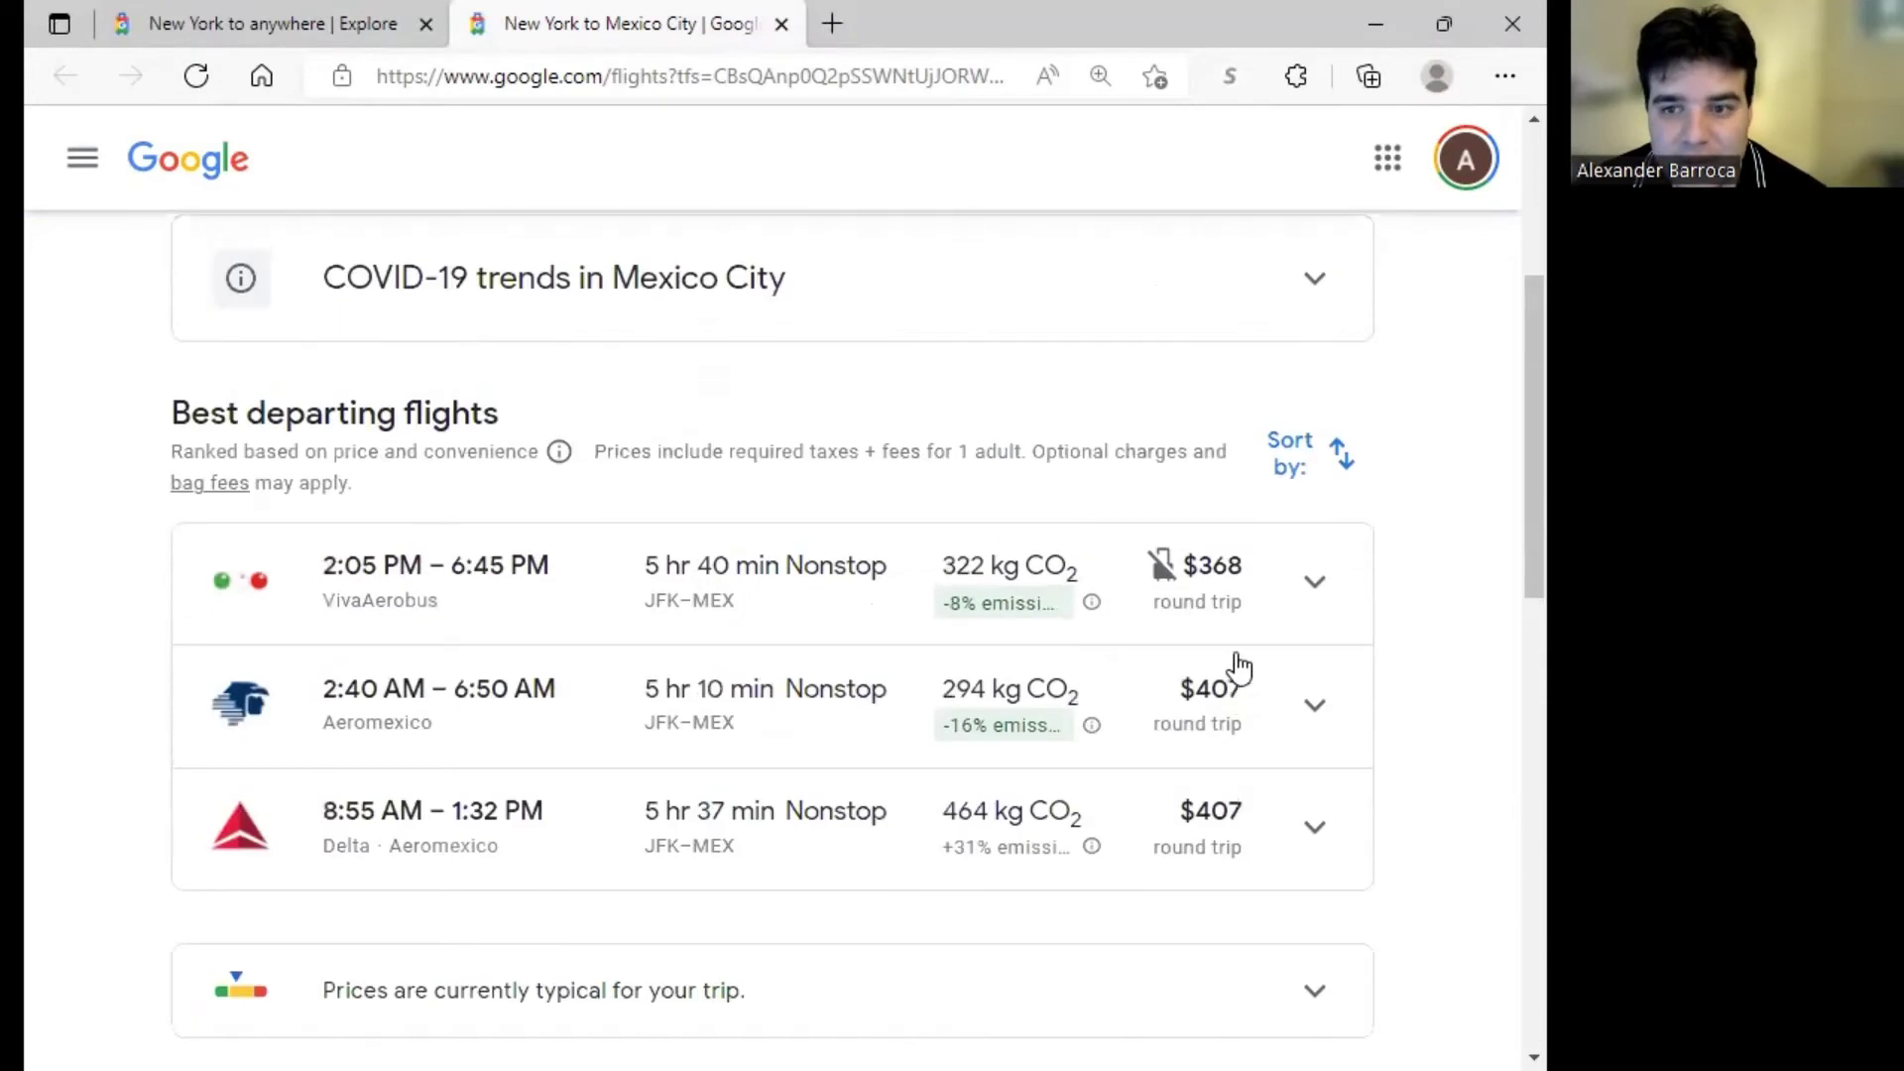
# Compare the VivaAerobus nonstop details with the $326 Volaris flight via San Salvador
pyautogui.click(1312, 587)
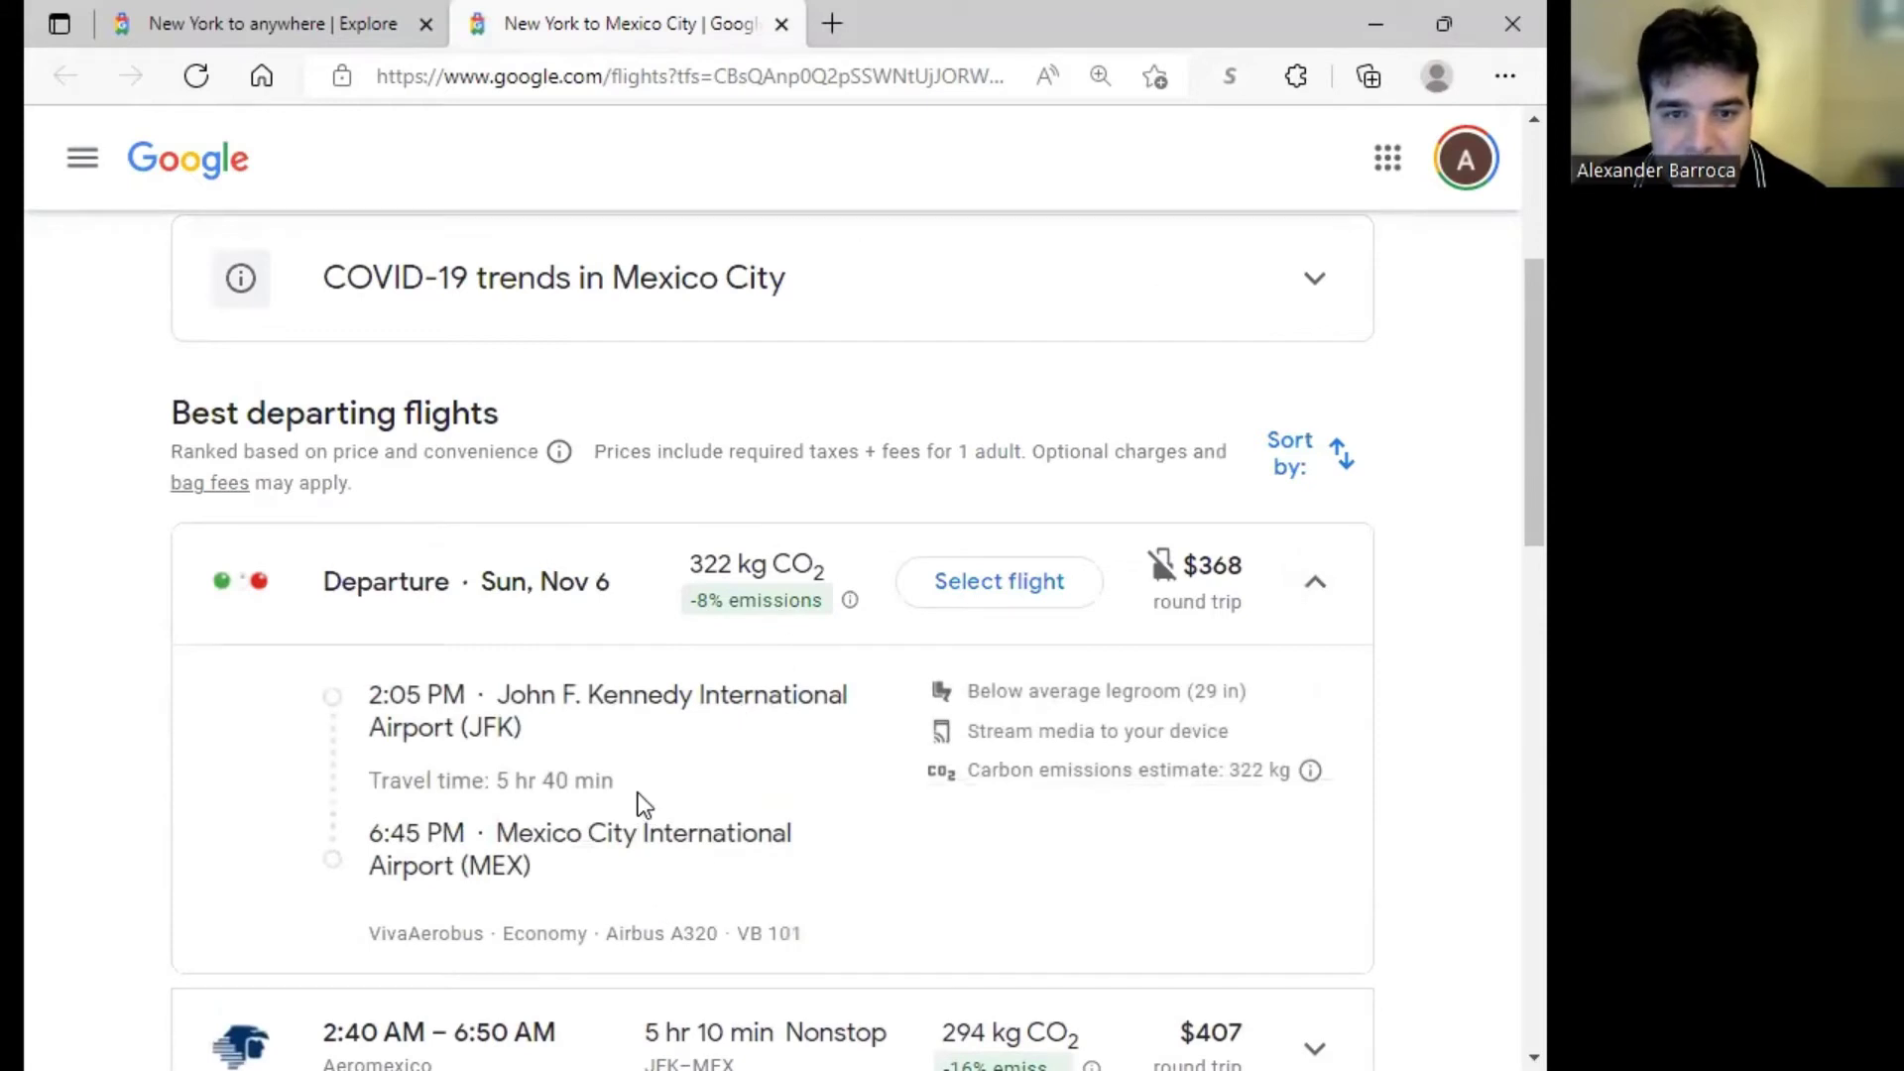
pyautogui.click(1315, 588)
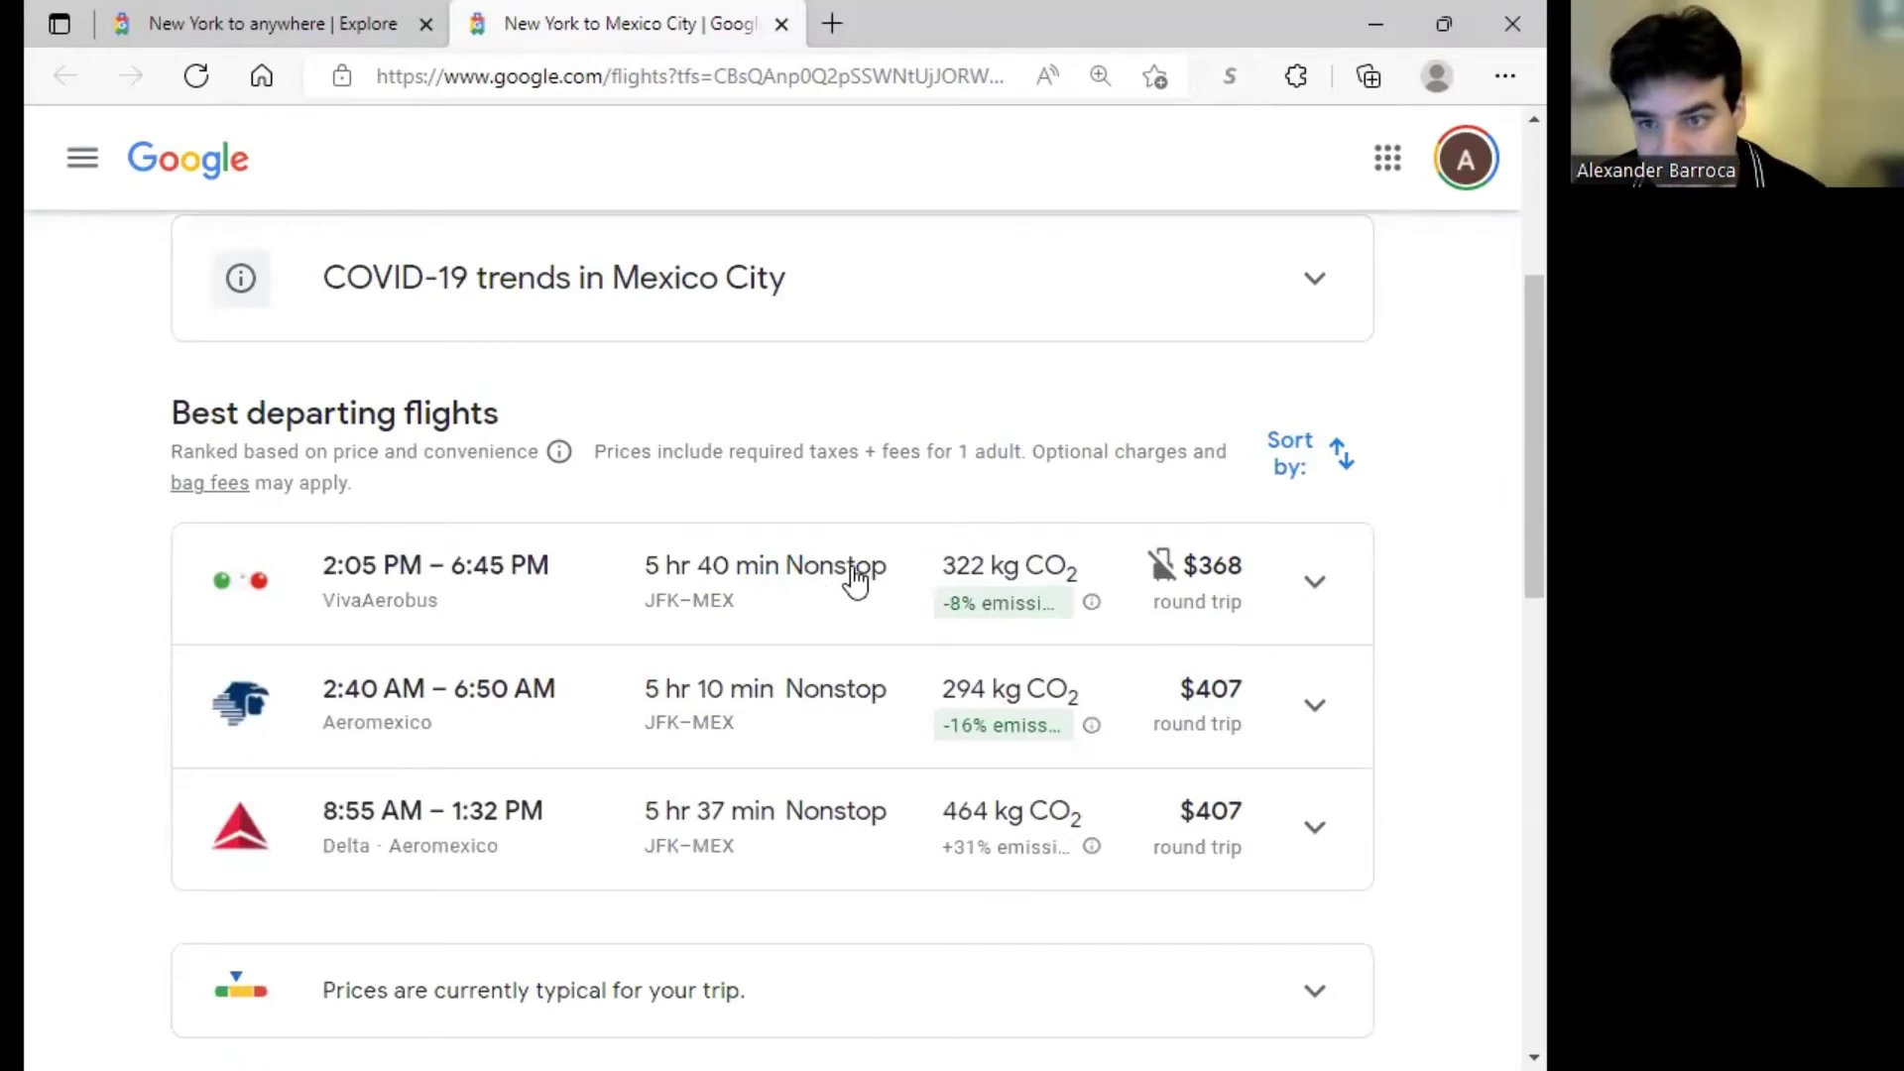
pyautogui.scroll(-5, 857, 581)
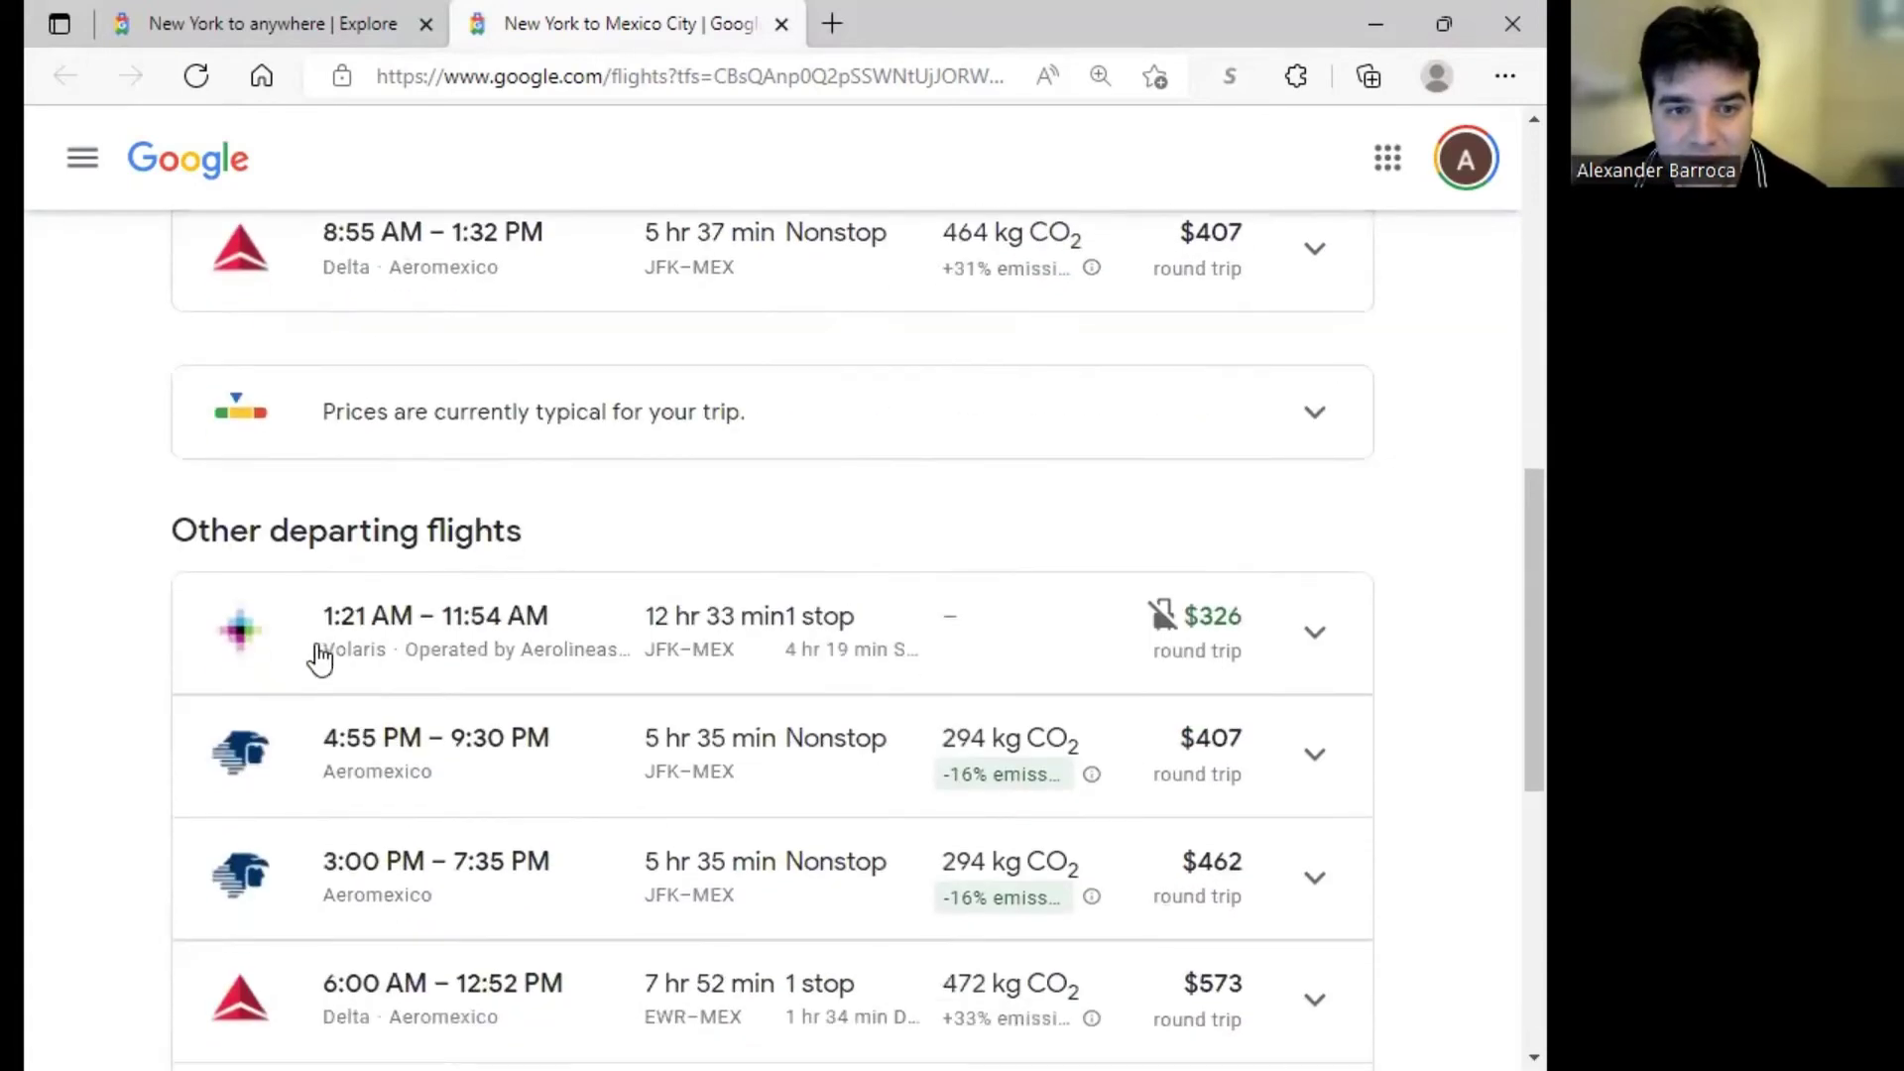
pyautogui.click(1296, 643)
pyautogui.scroll(-3, 820, 709)
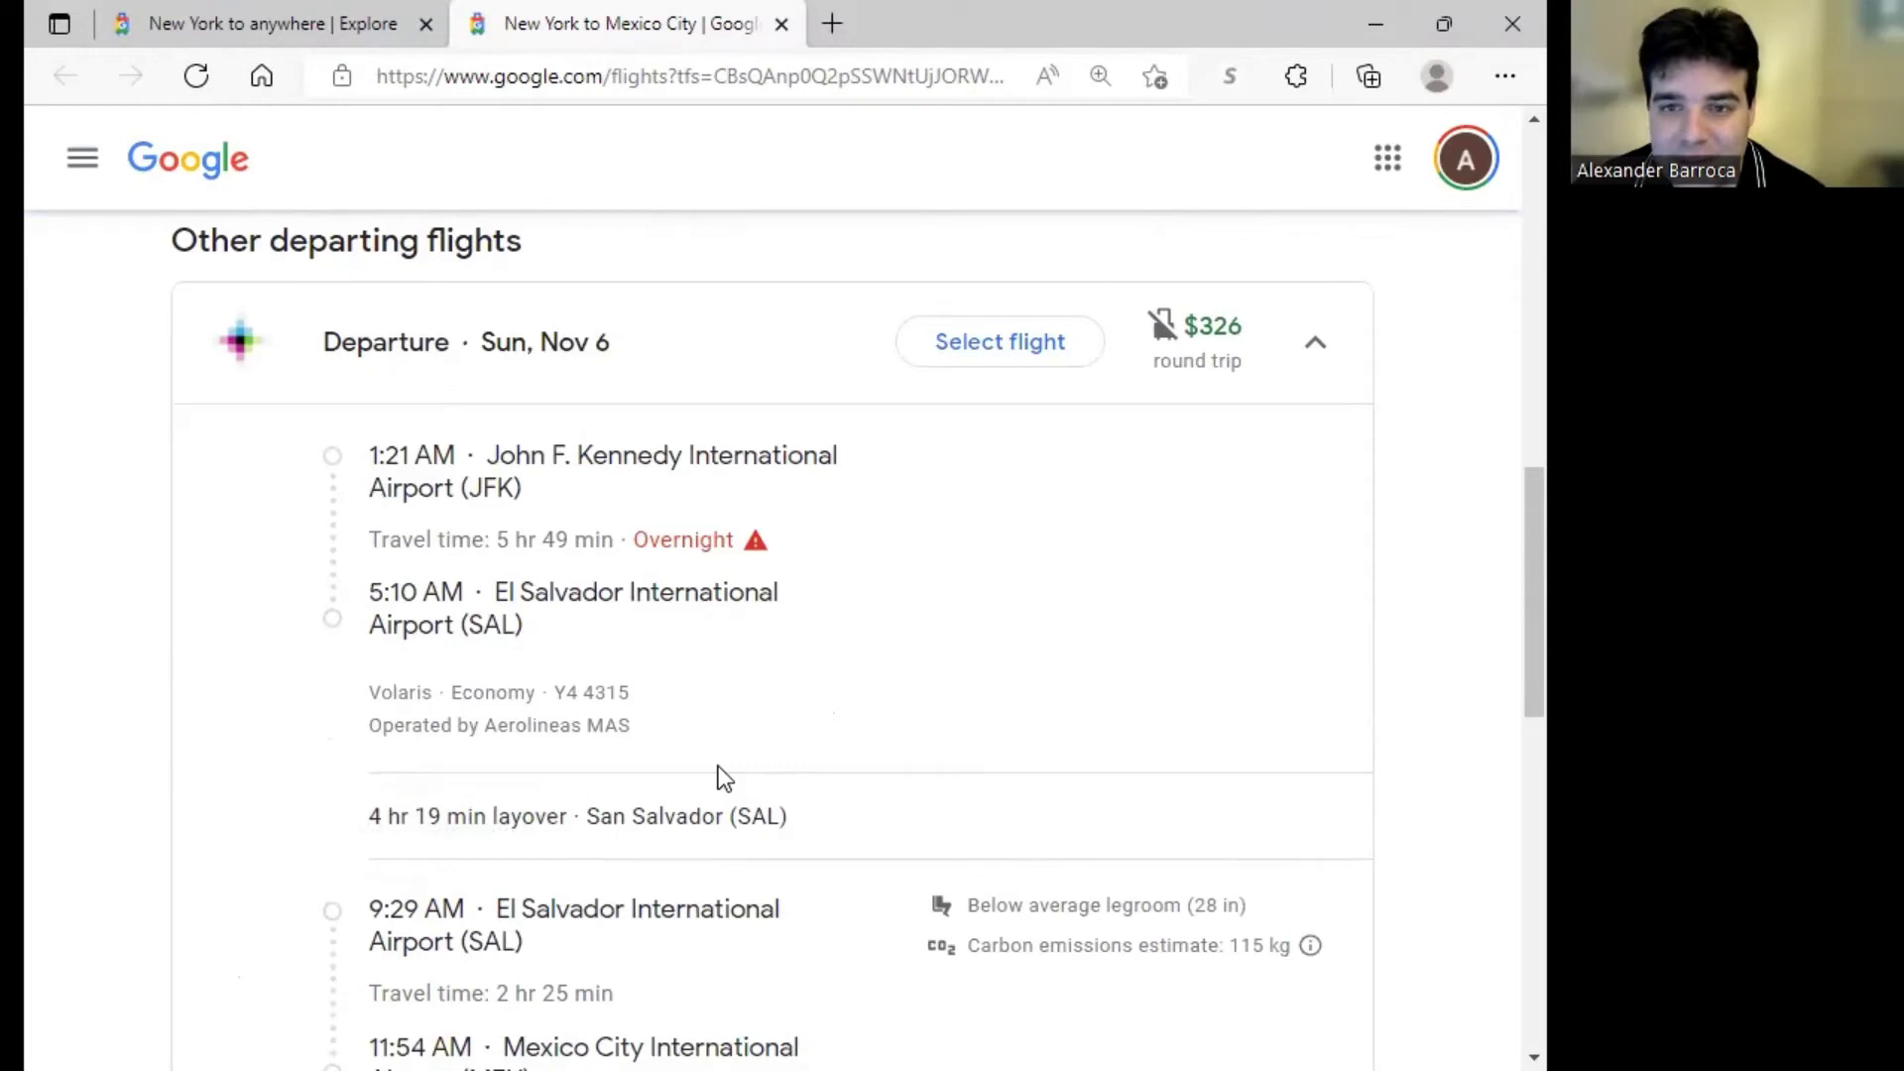
# Scroll back up past Best departing flights to the search summary
pyautogui.scroll(4, 718, 766)
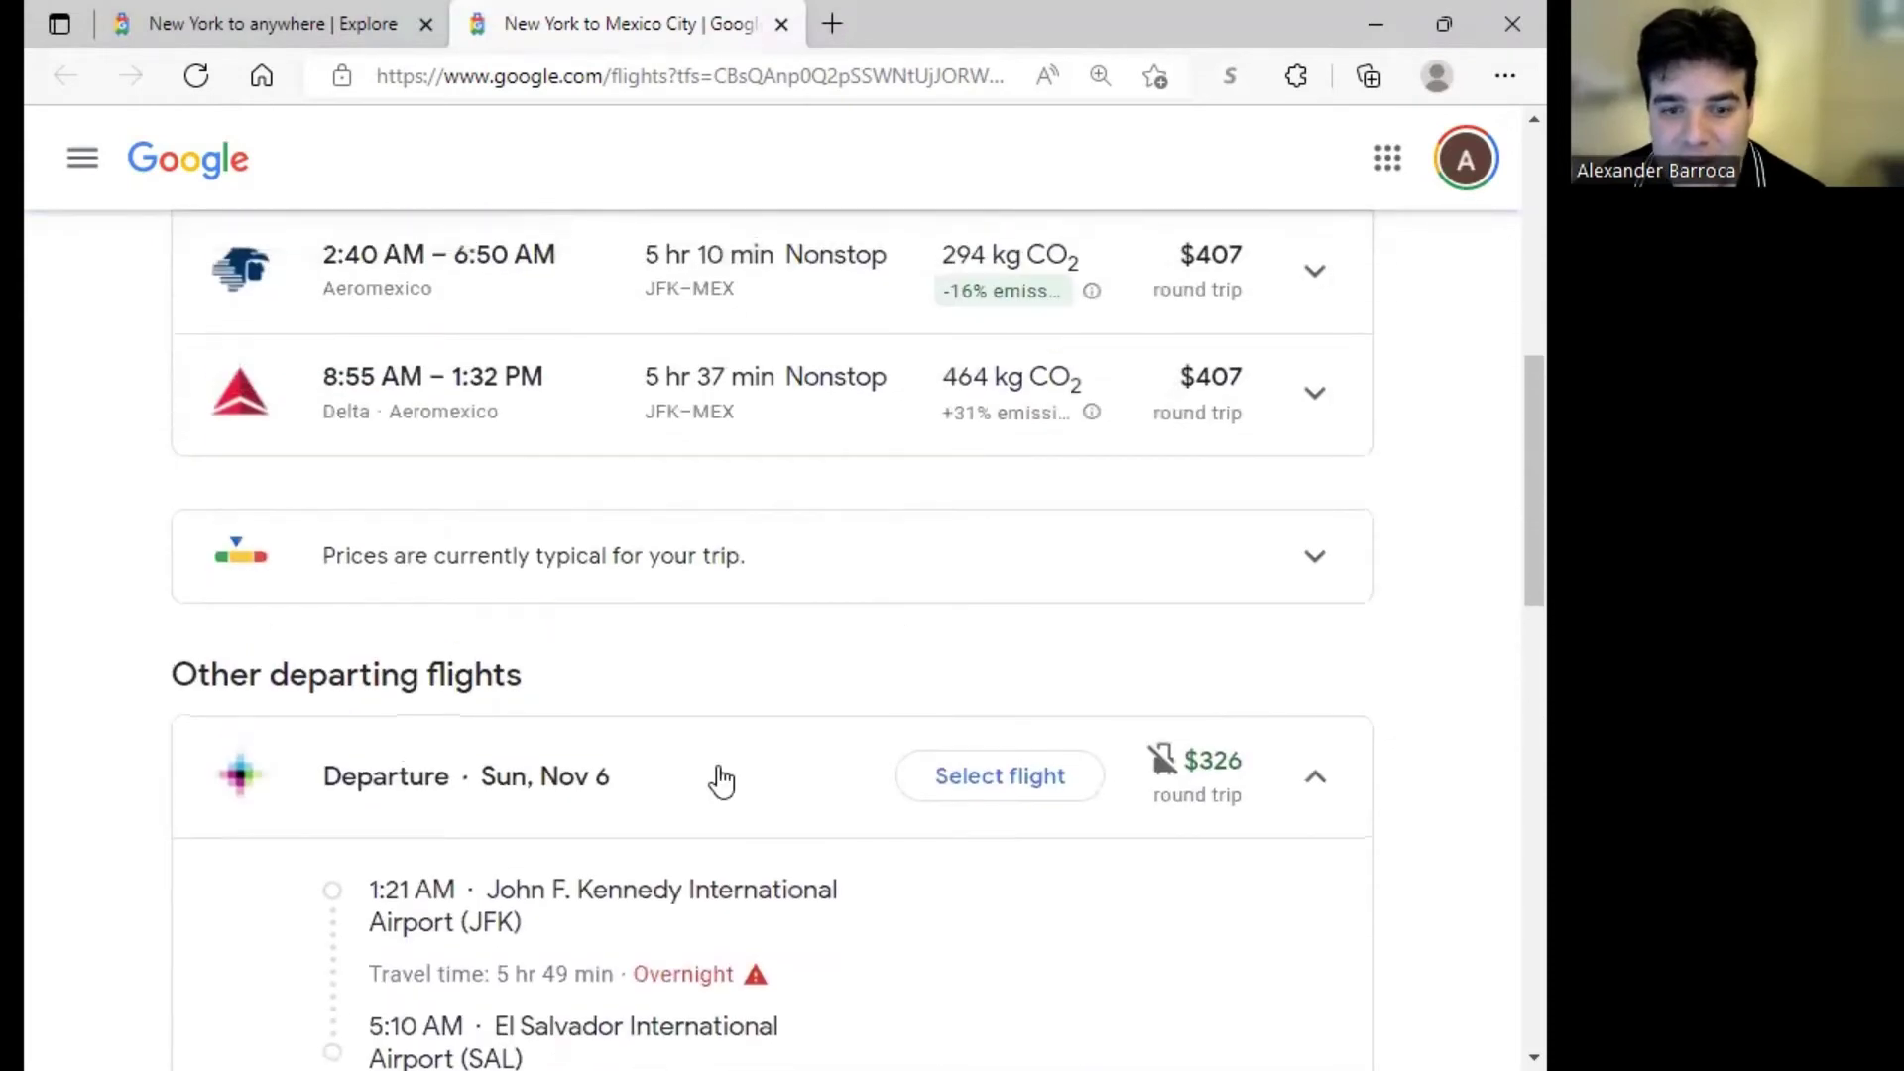
pyautogui.scroll(1, 721, 780)
pyautogui.scroll(2, 721, 781)
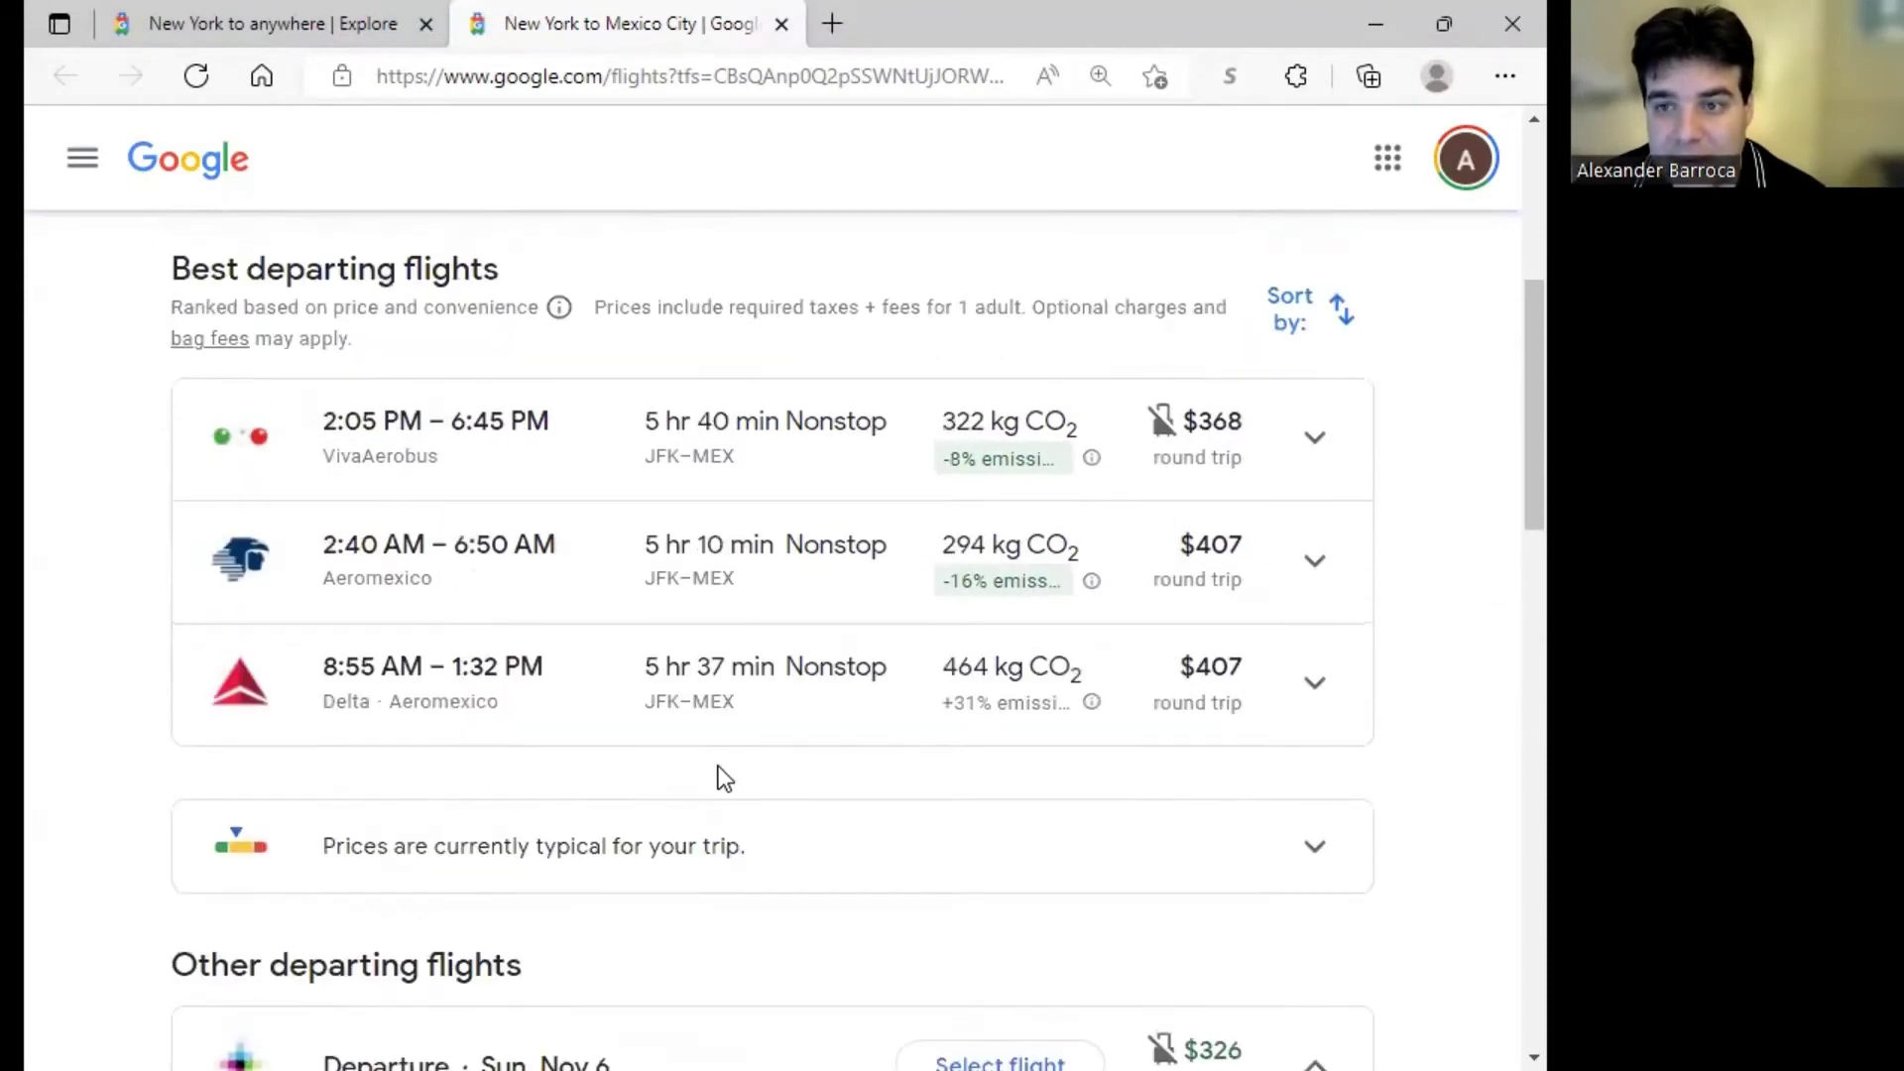
pyautogui.scroll(5, 720, 779)
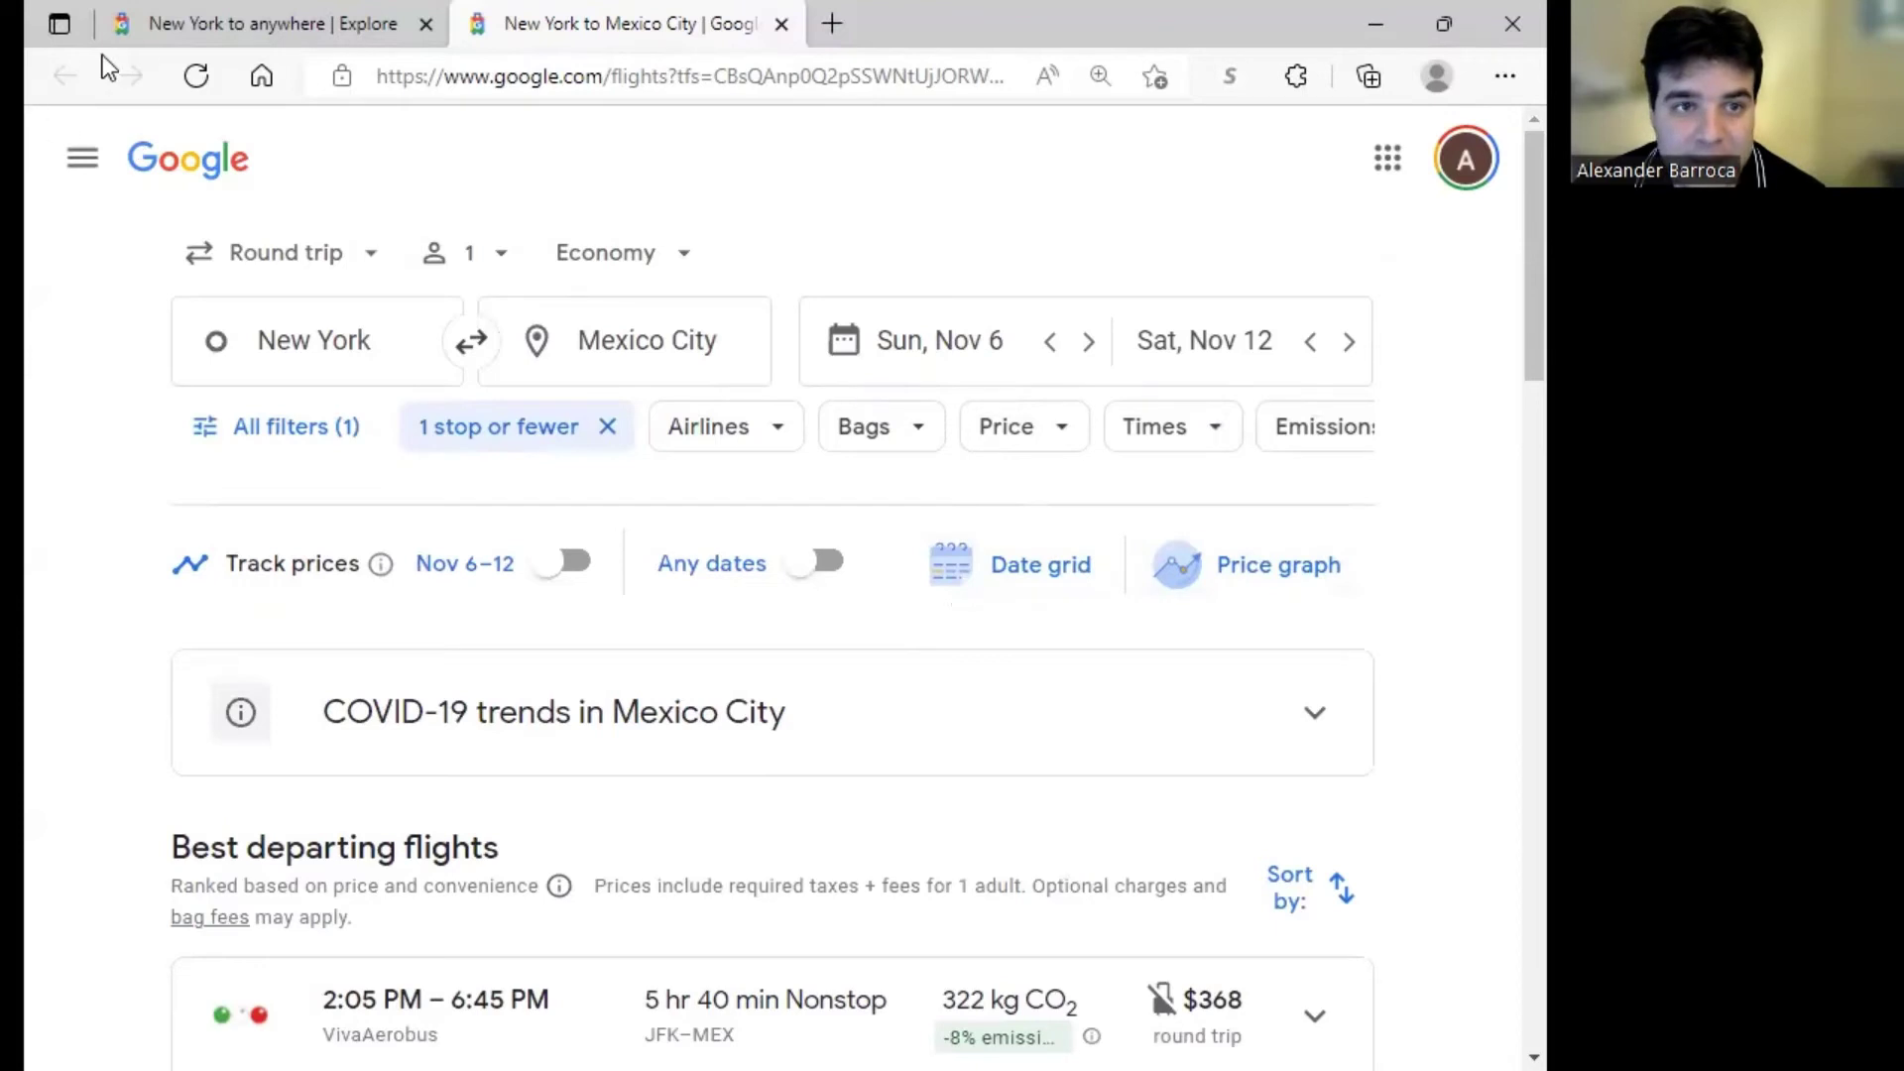
# Return to the Explore tab and pan the map south to Belize and Guatemala
pyautogui.click(256, 24)
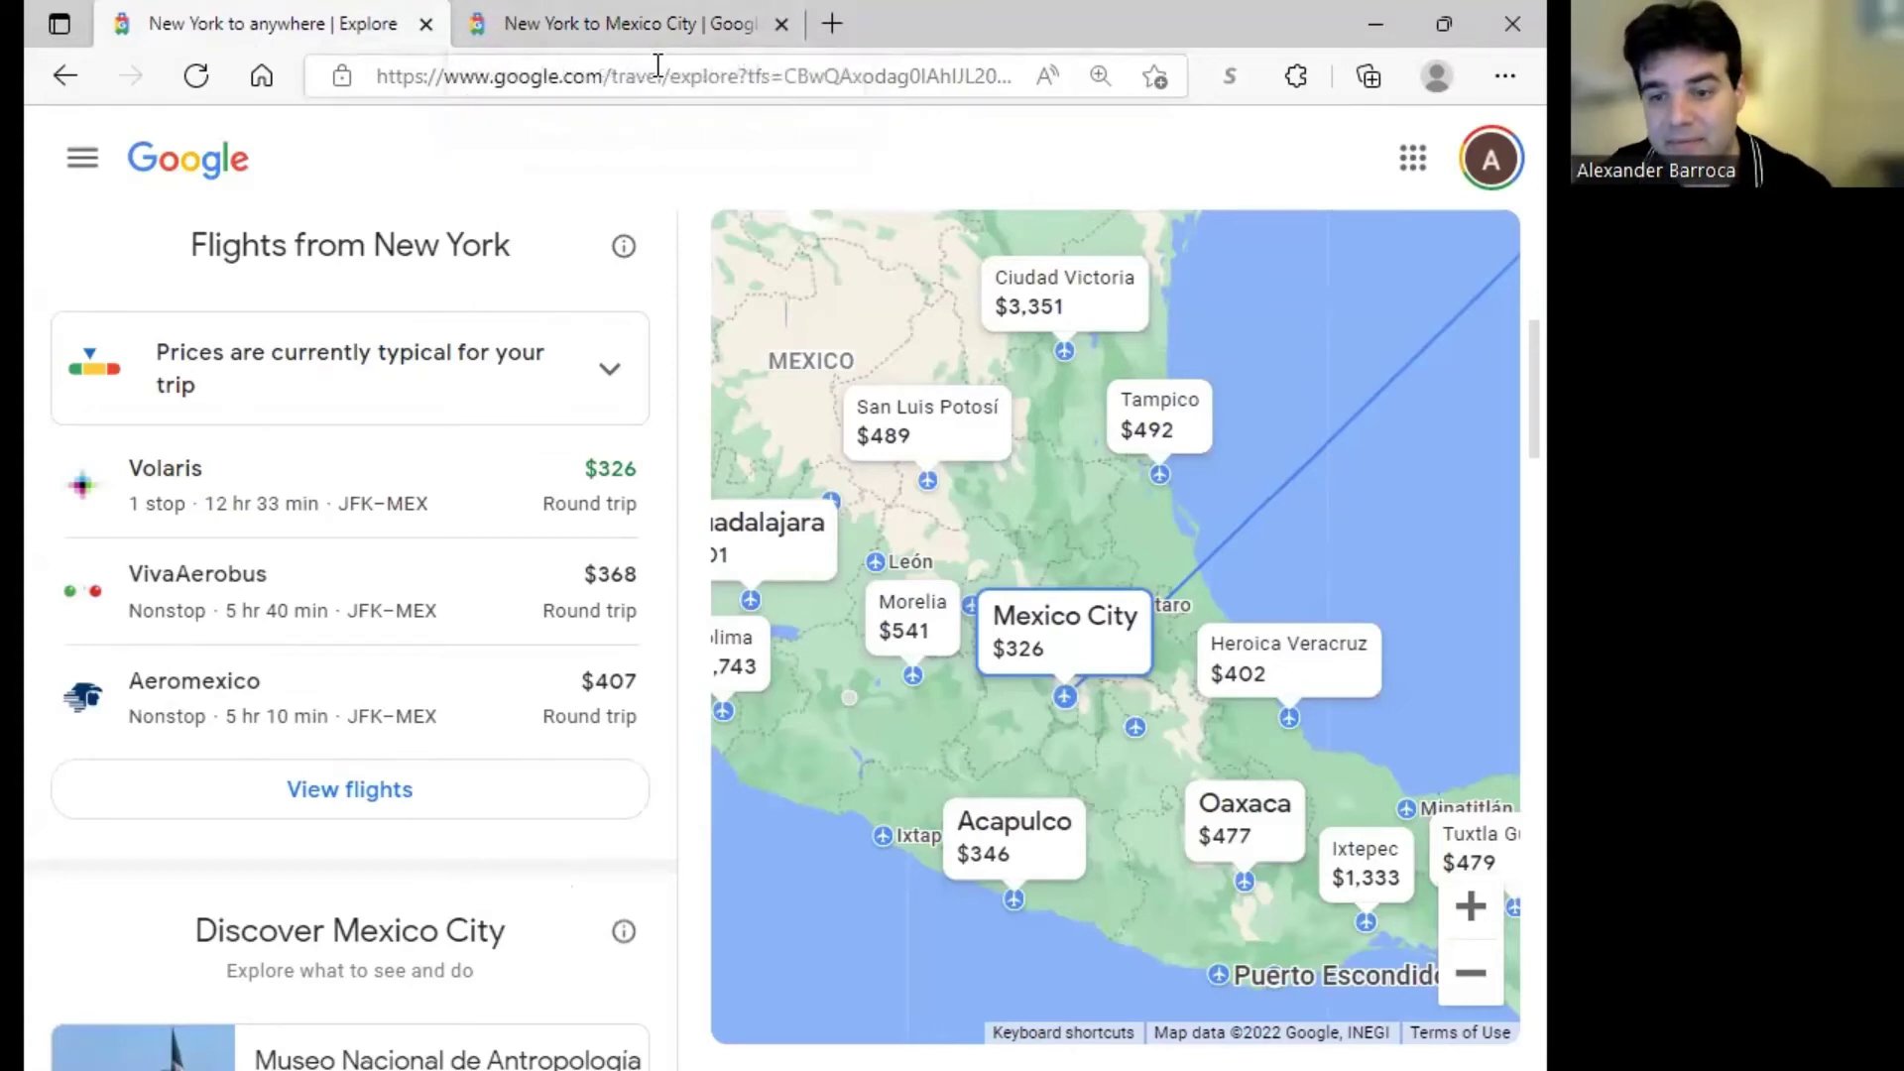
pyautogui.scroll(3, 327, 417)
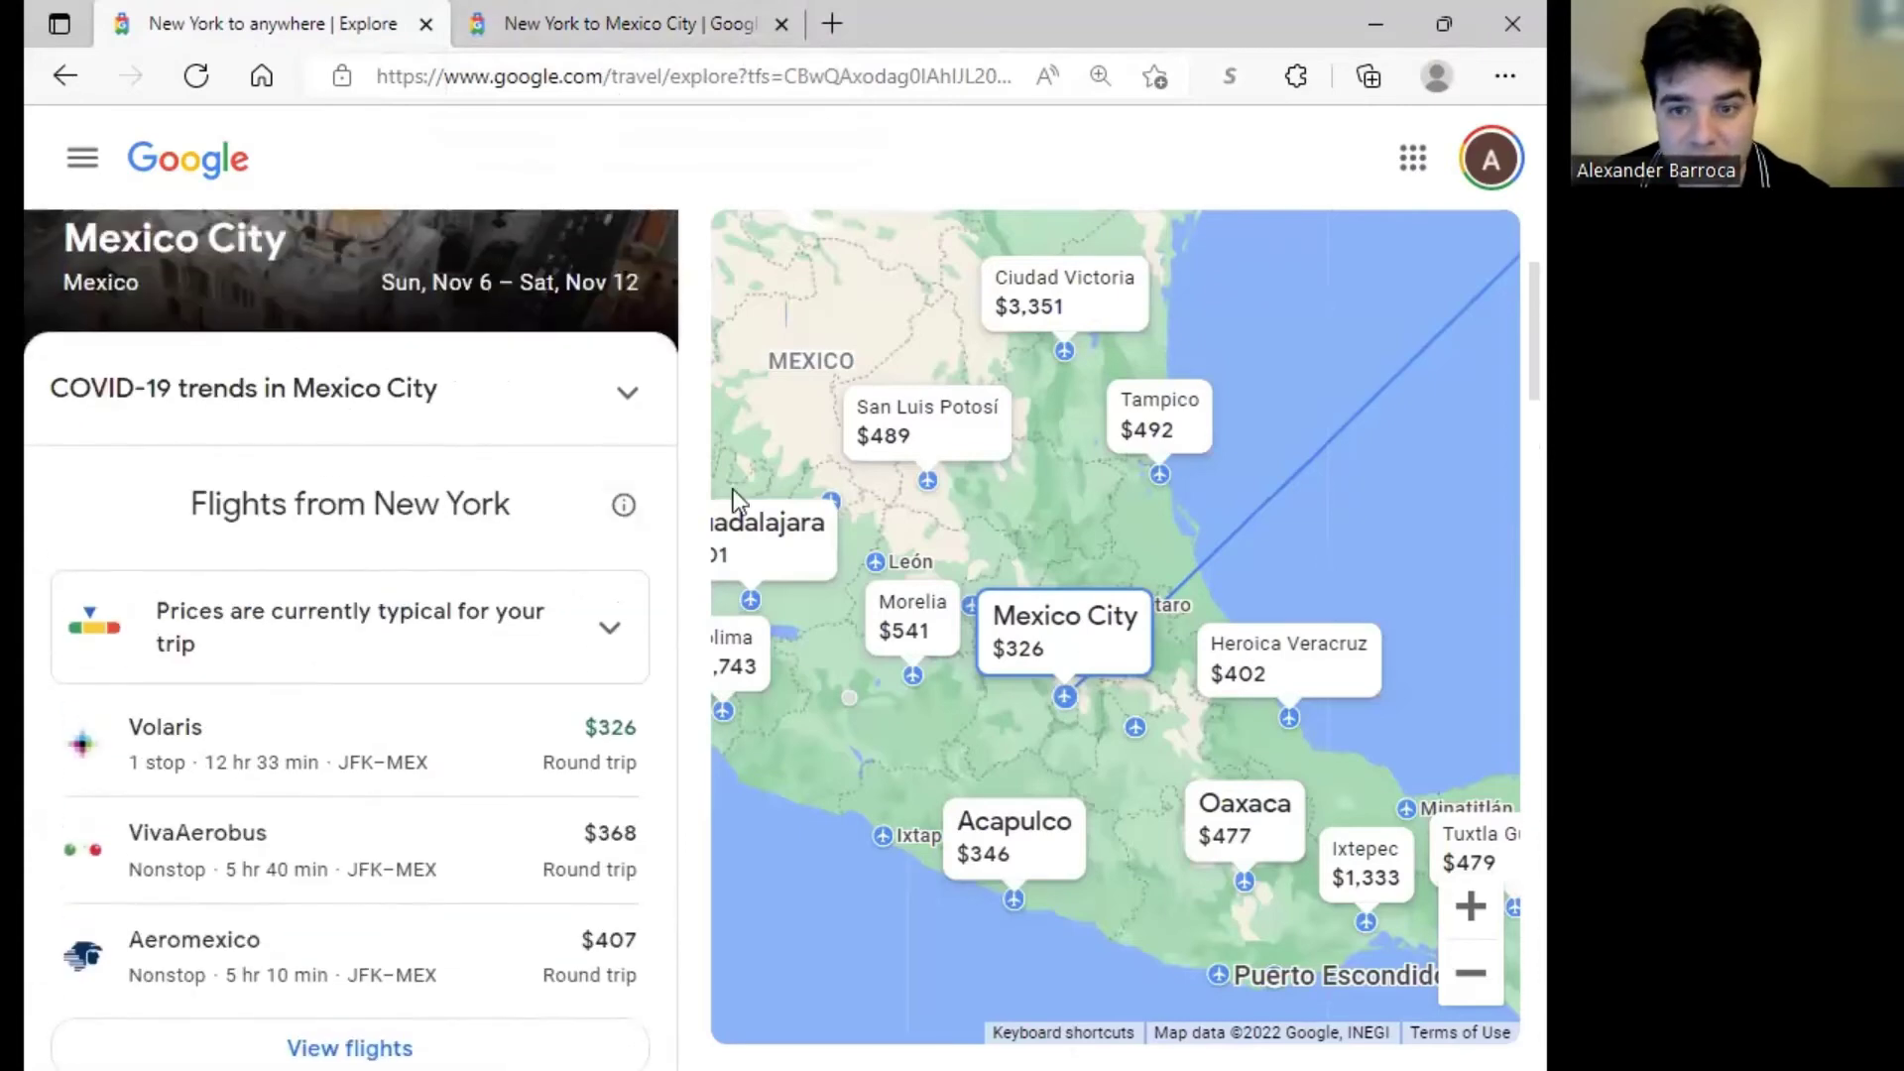
pyautogui.moveTo(1237, 540); pyautogui.dragTo(1102, 535)
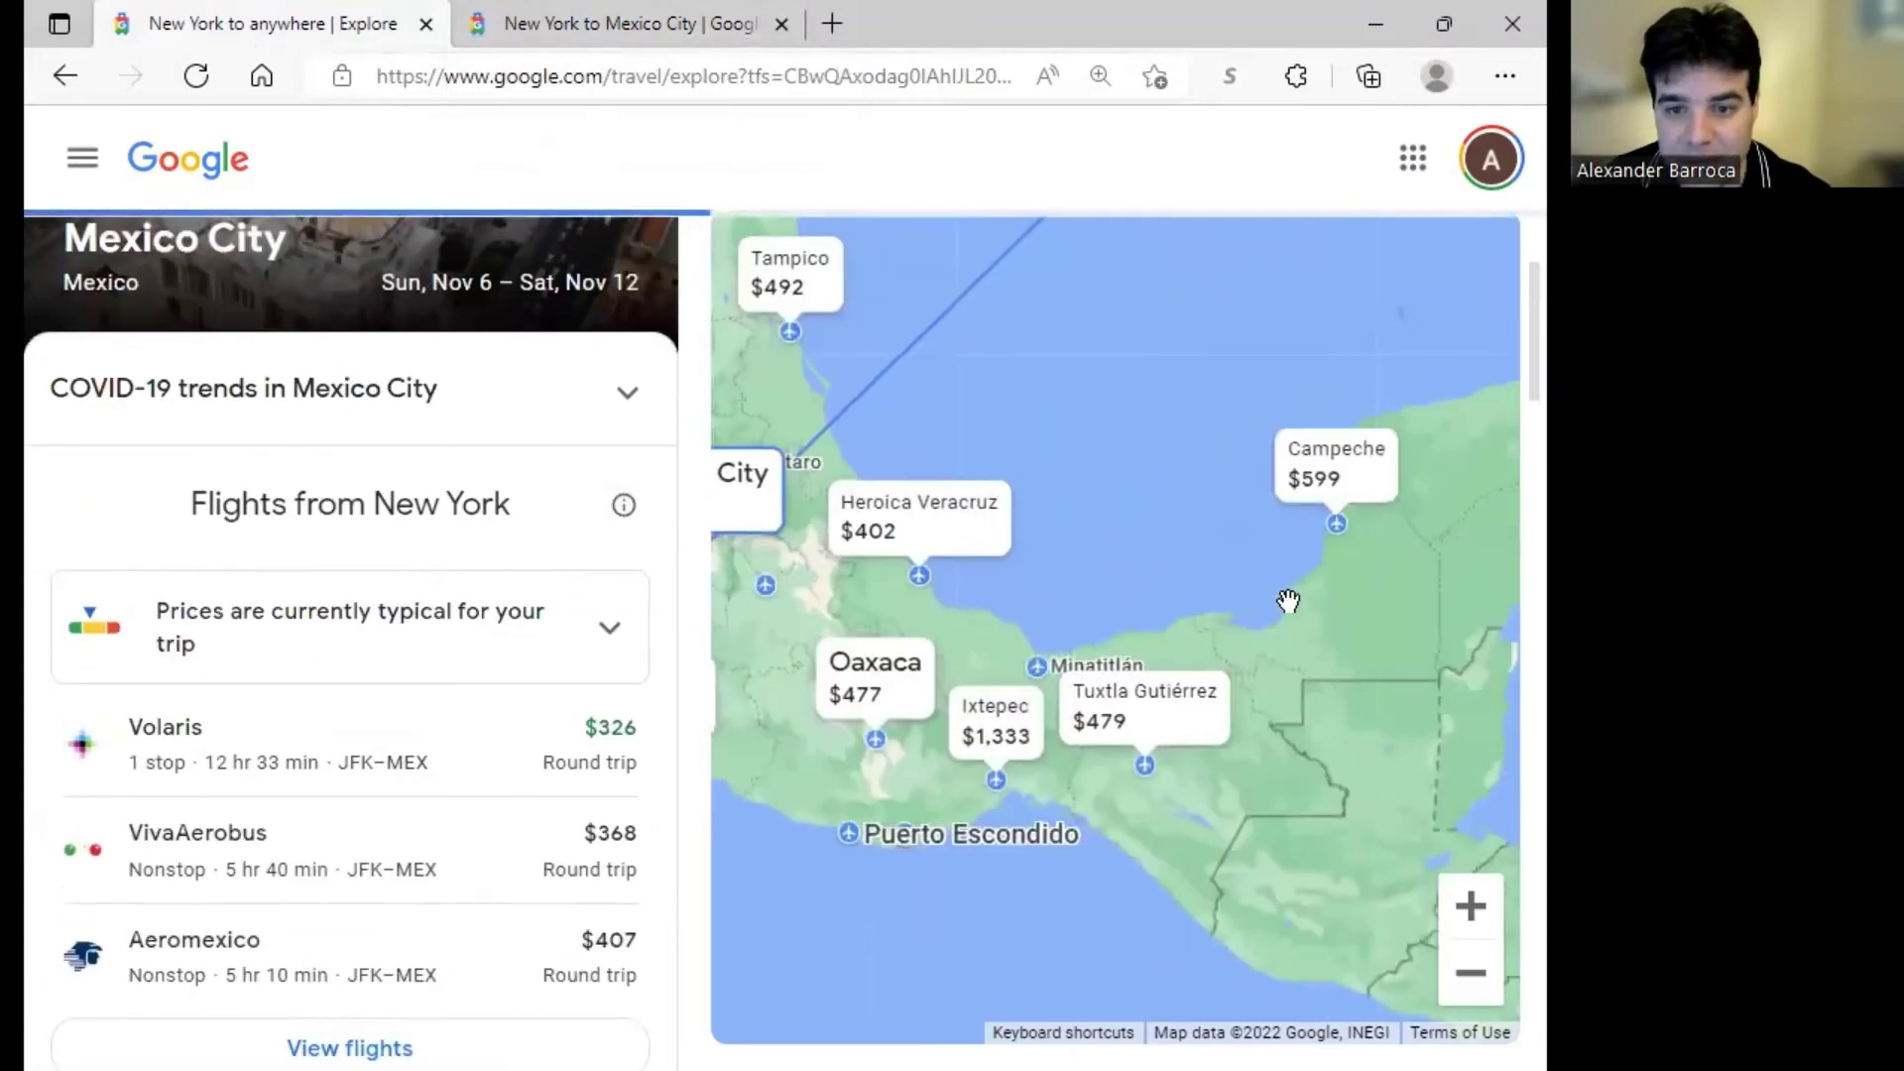
pyautogui.moveTo(1312, 603); pyautogui.dragTo(1064, 436)
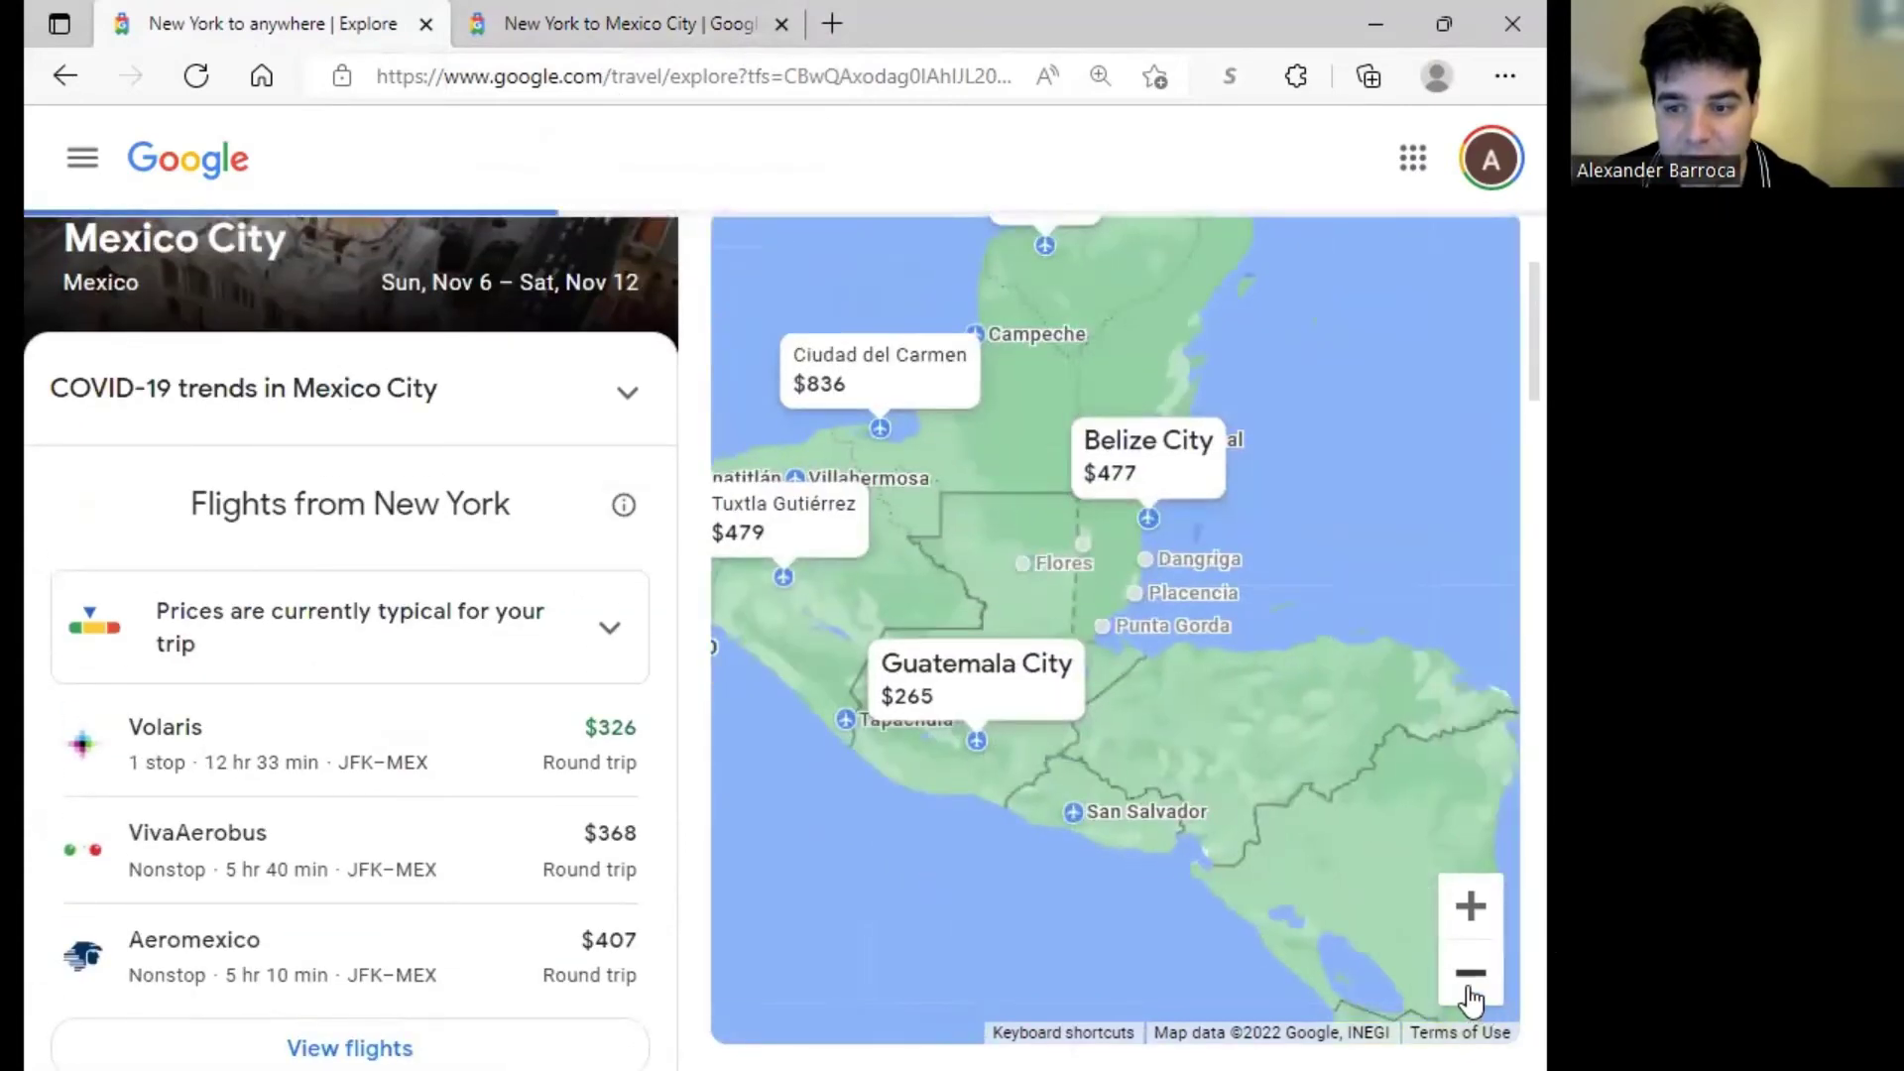
# Zoom out and pan across Costa Rica, Panama, Colombia and Venezuela
pyautogui.click(1471, 973)
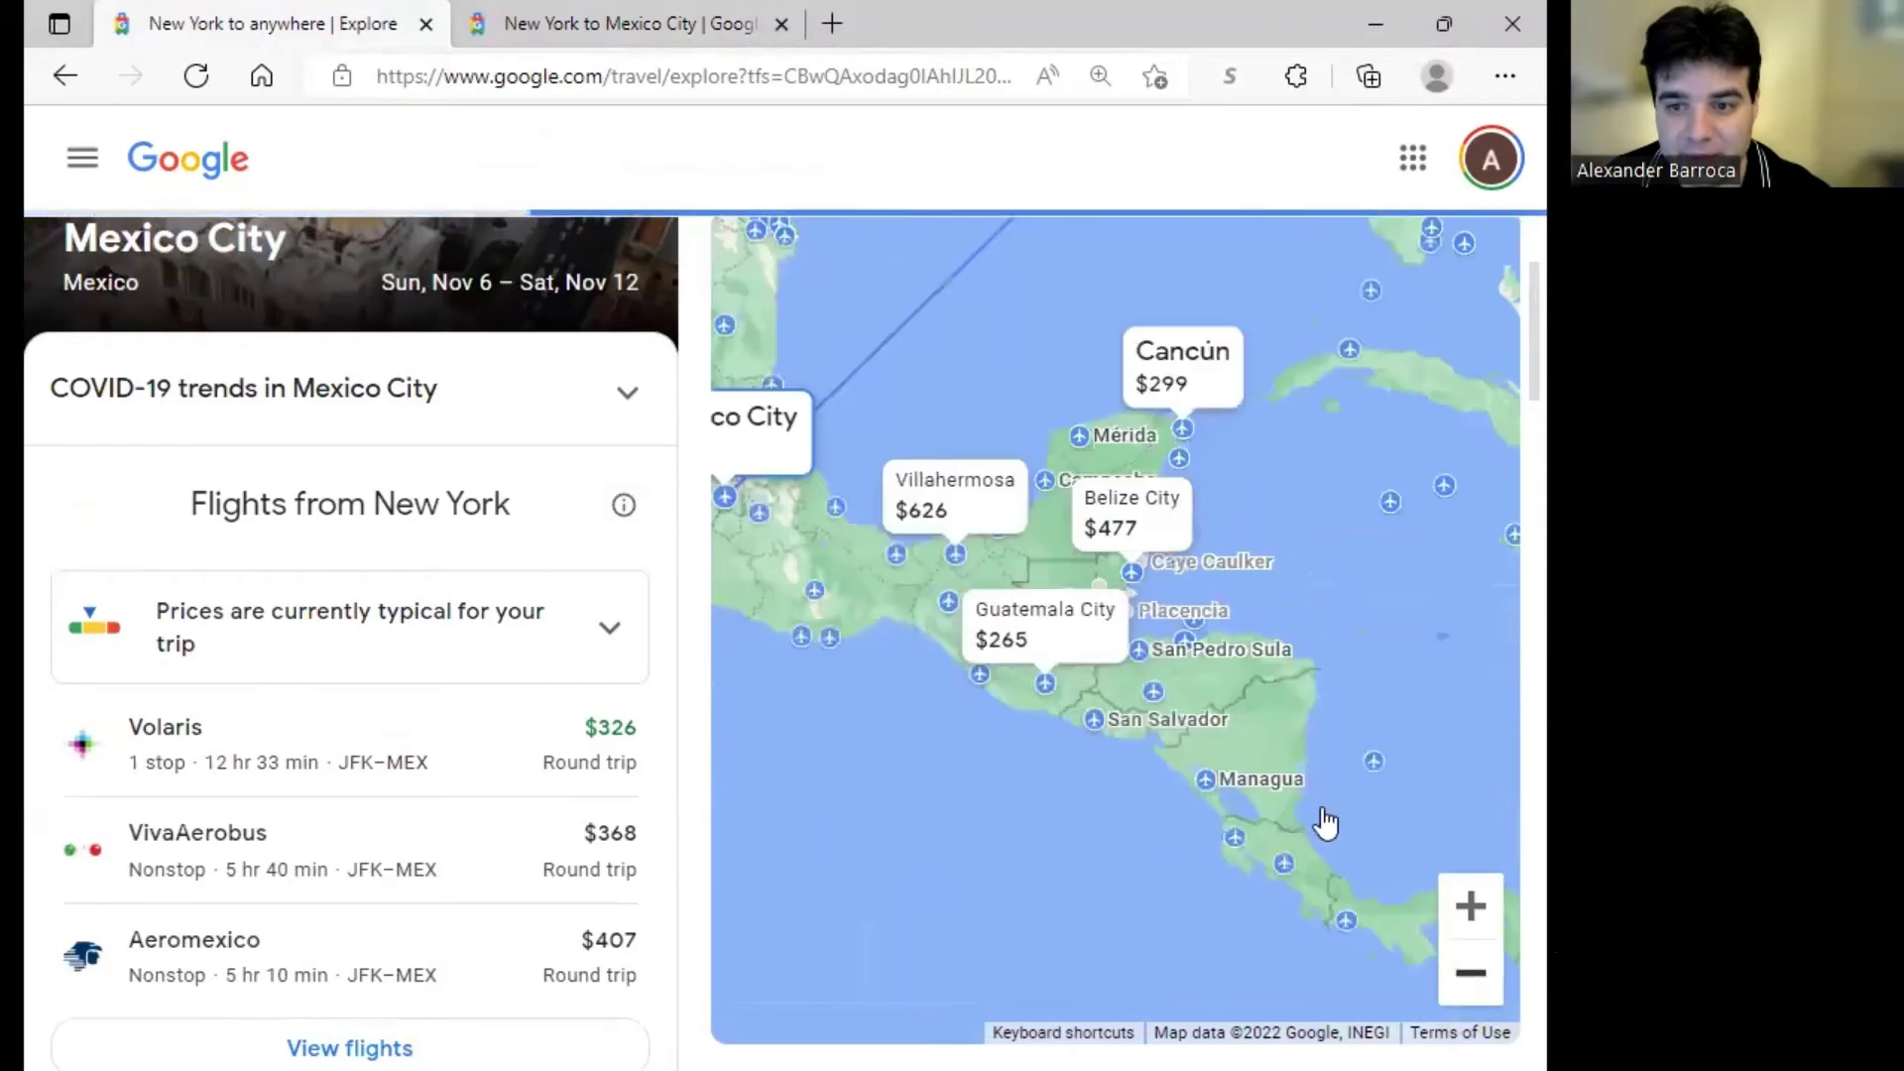
pyautogui.moveTo(1261, 882); pyautogui.dragTo(1056, 757)
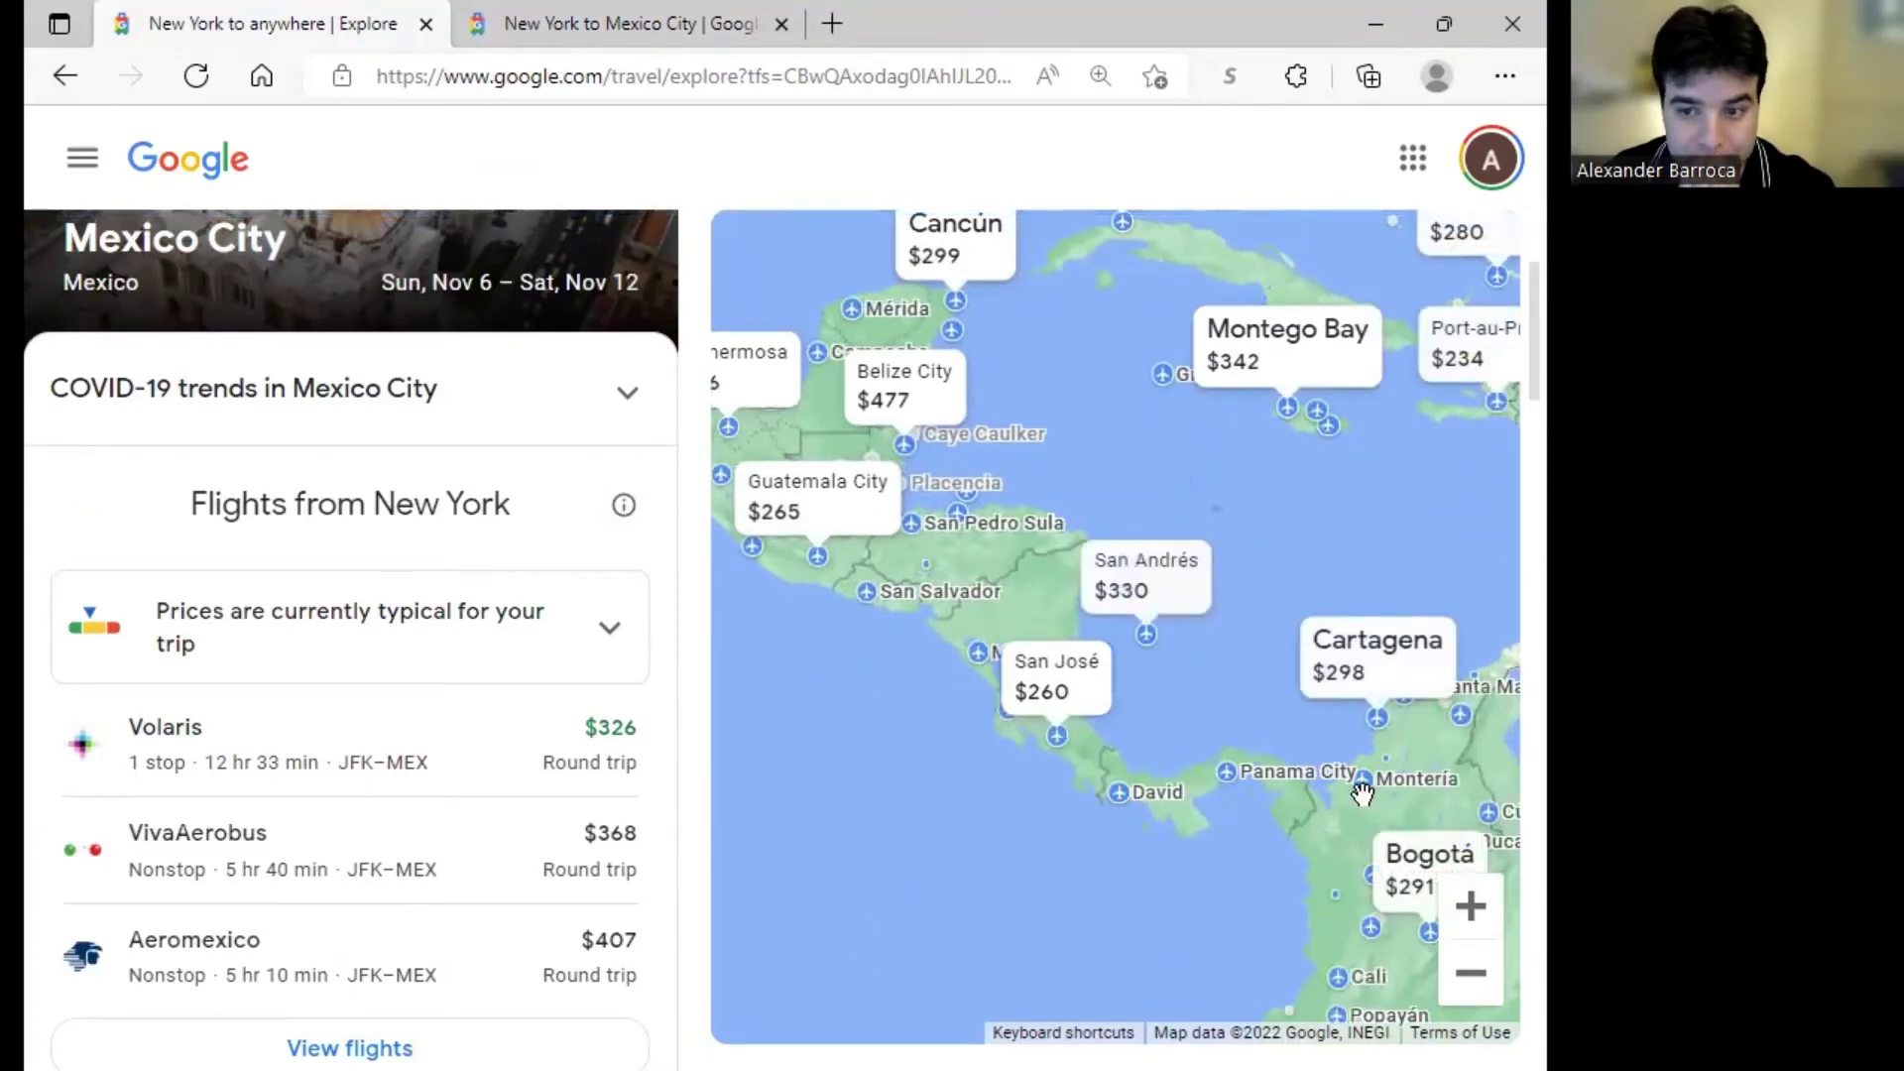
pyautogui.moveTo(1360, 807); pyautogui.dragTo(1094, 672)
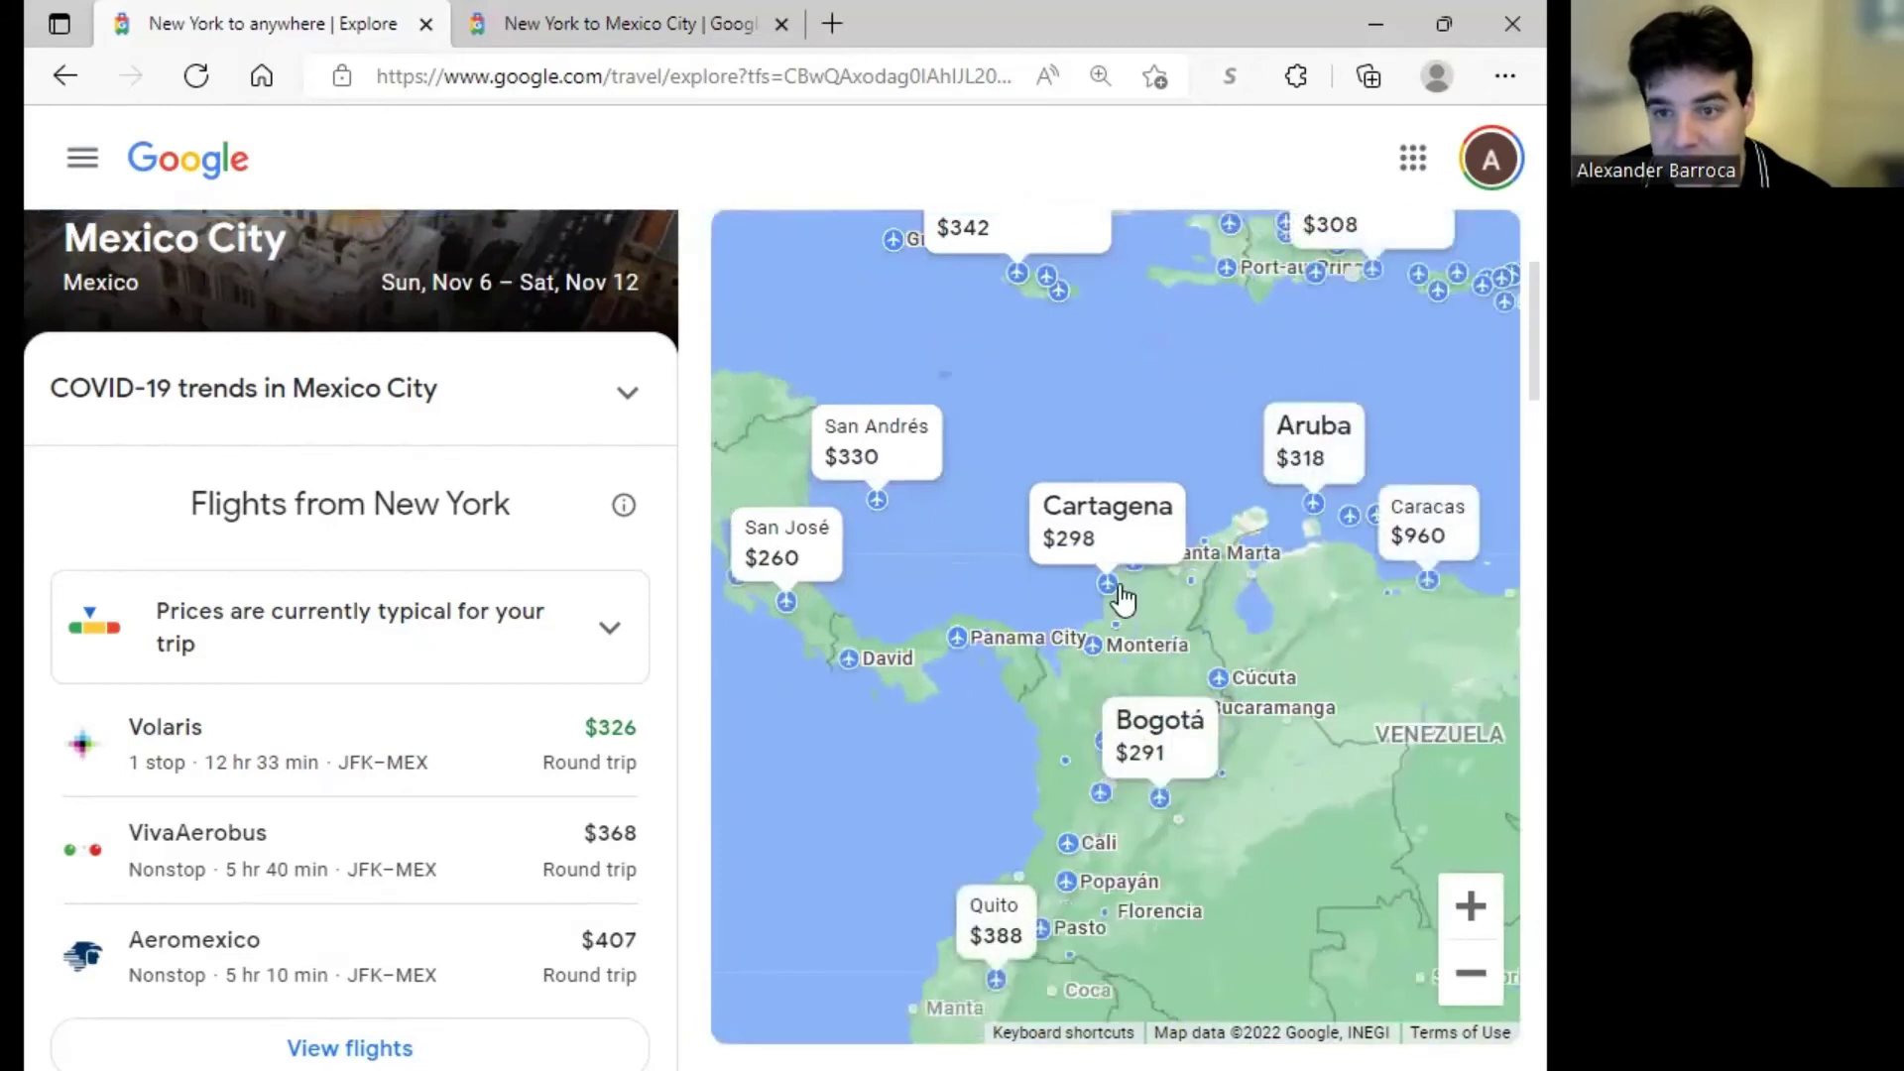
pyautogui.moveTo(1384, 805); pyautogui.dragTo(1139, 736)
# Zoom and pan the map across the Atlantic to show Scandinavia and the British Isles
pyautogui.scroll(-3, 1139, 736)
pyautogui.scroll(-1, 1140, 757)
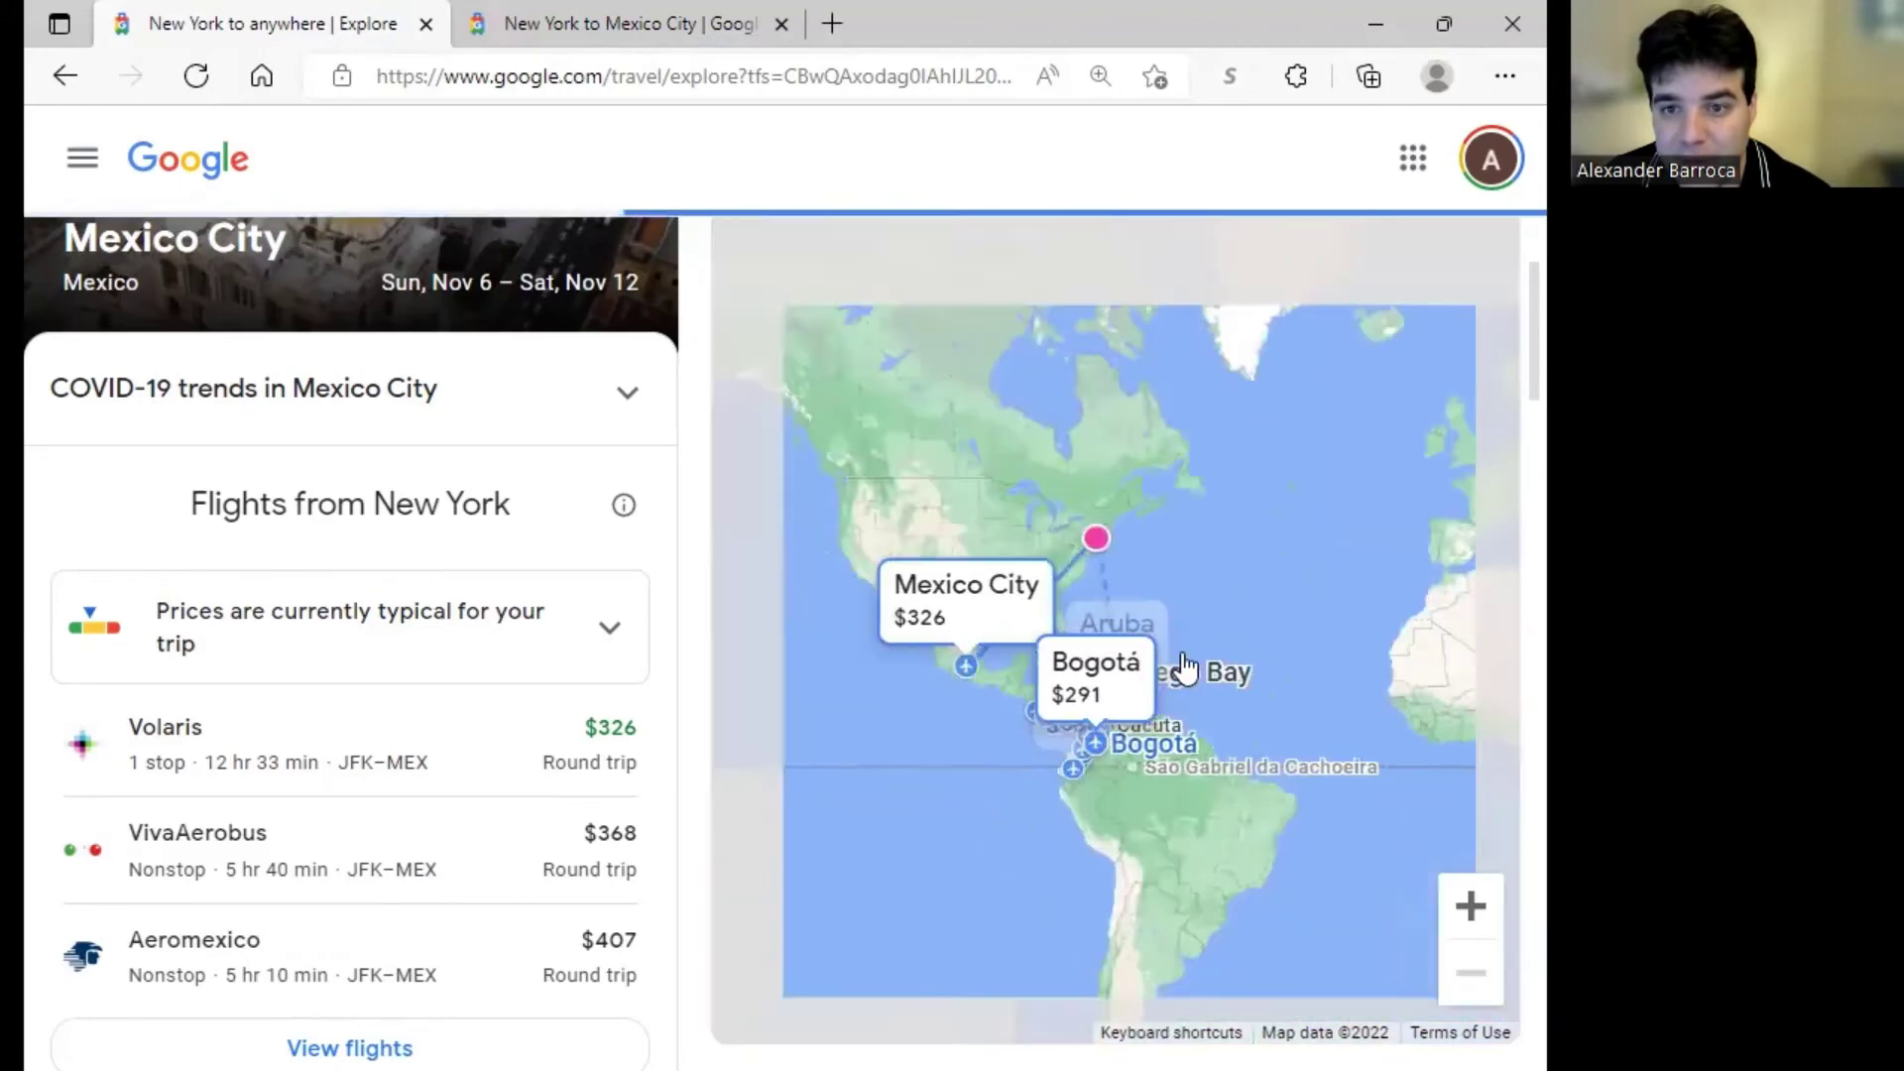
pyautogui.moveTo(1215, 612); pyautogui.dragTo(948, 688)
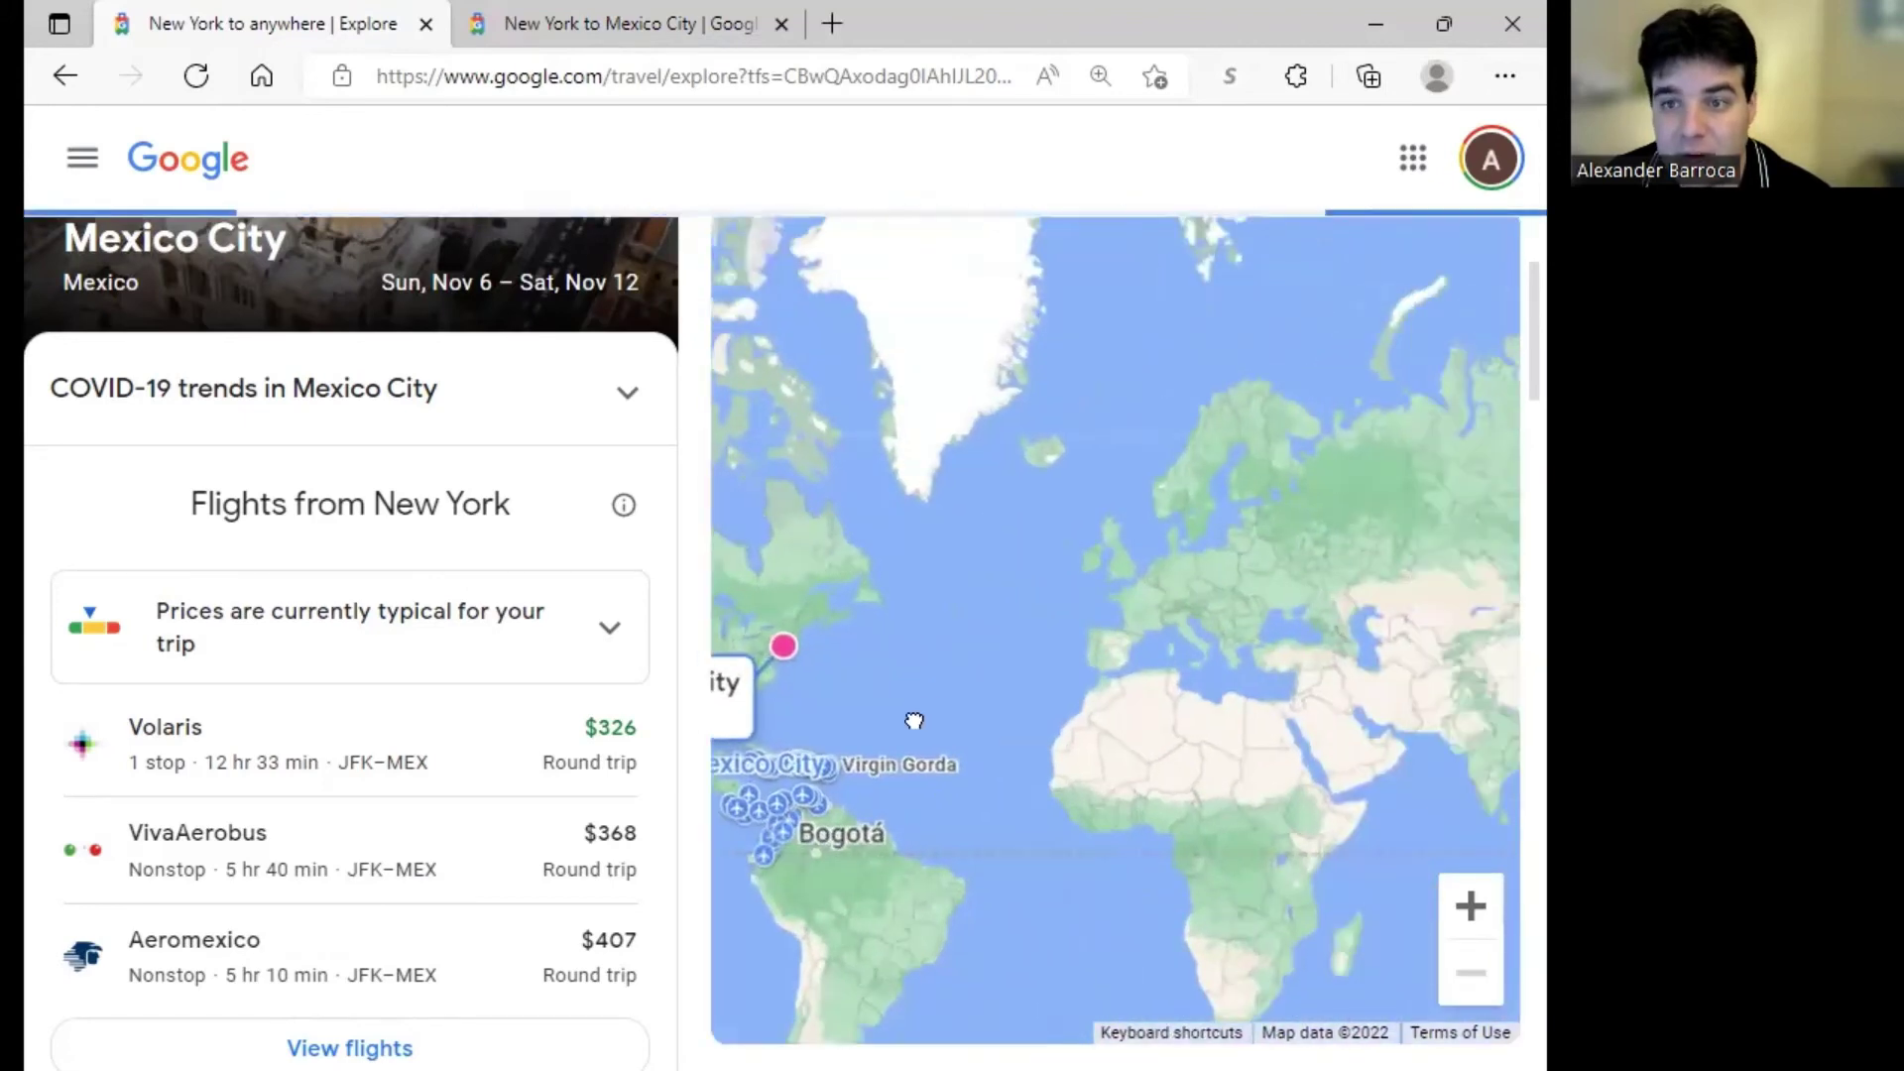
pyautogui.scroll(2, 1119, 725)
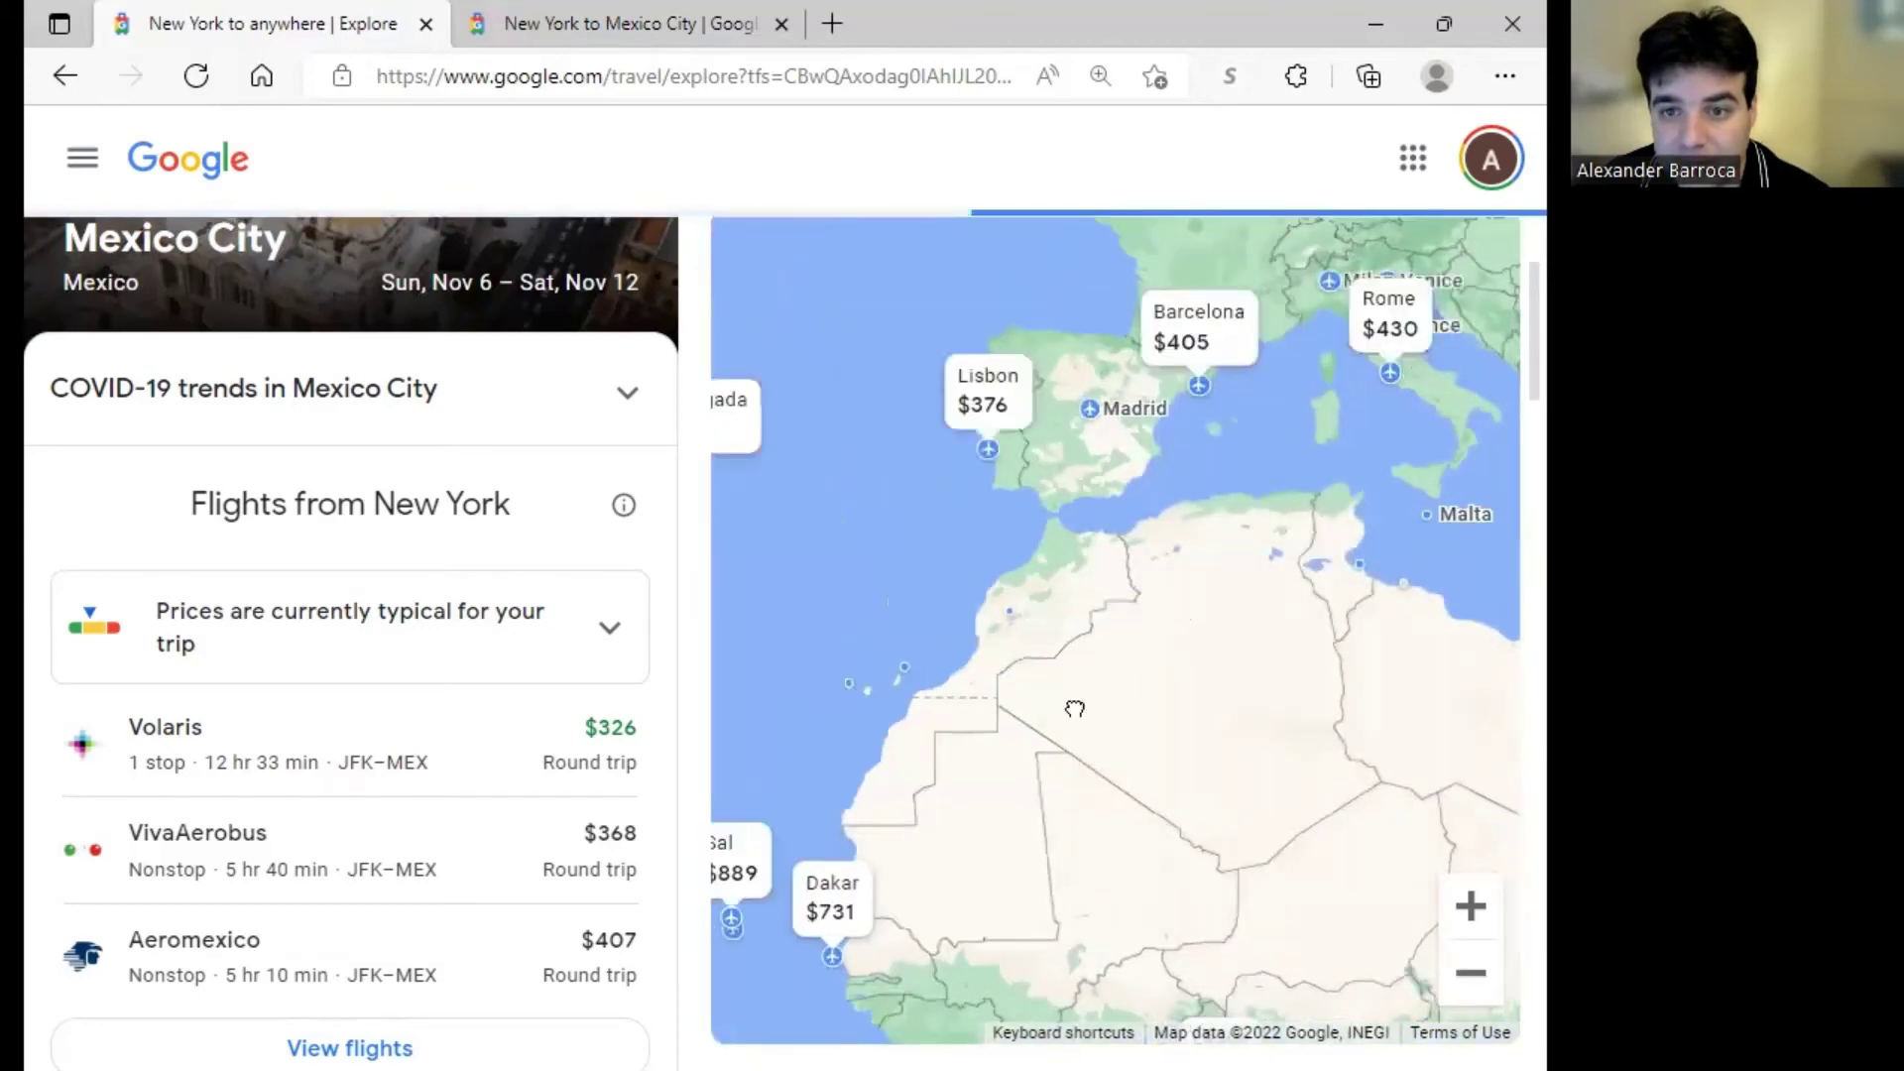
pyautogui.moveTo(1326, 430); pyautogui.dragTo(947, 793)
pyautogui.scroll(-1, 961, 783)
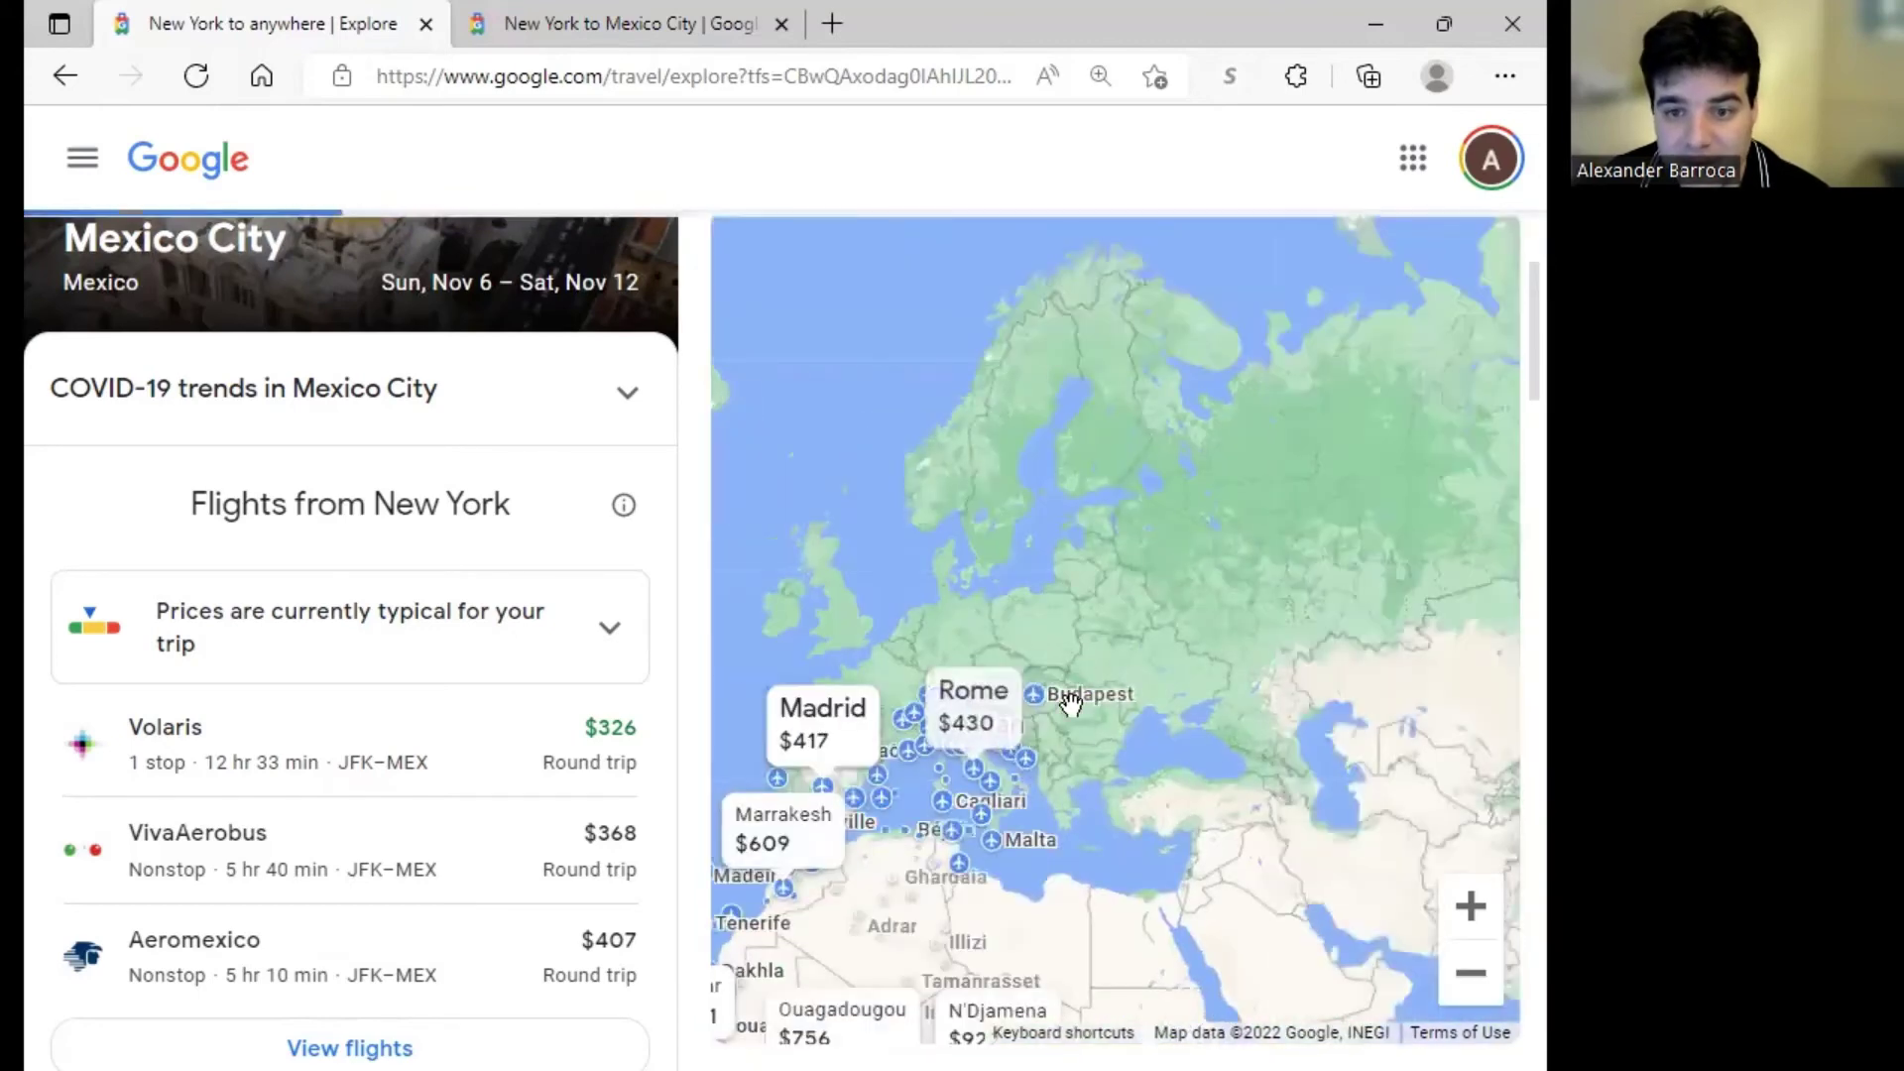
pyautogui.scroll(1, 869, 640)
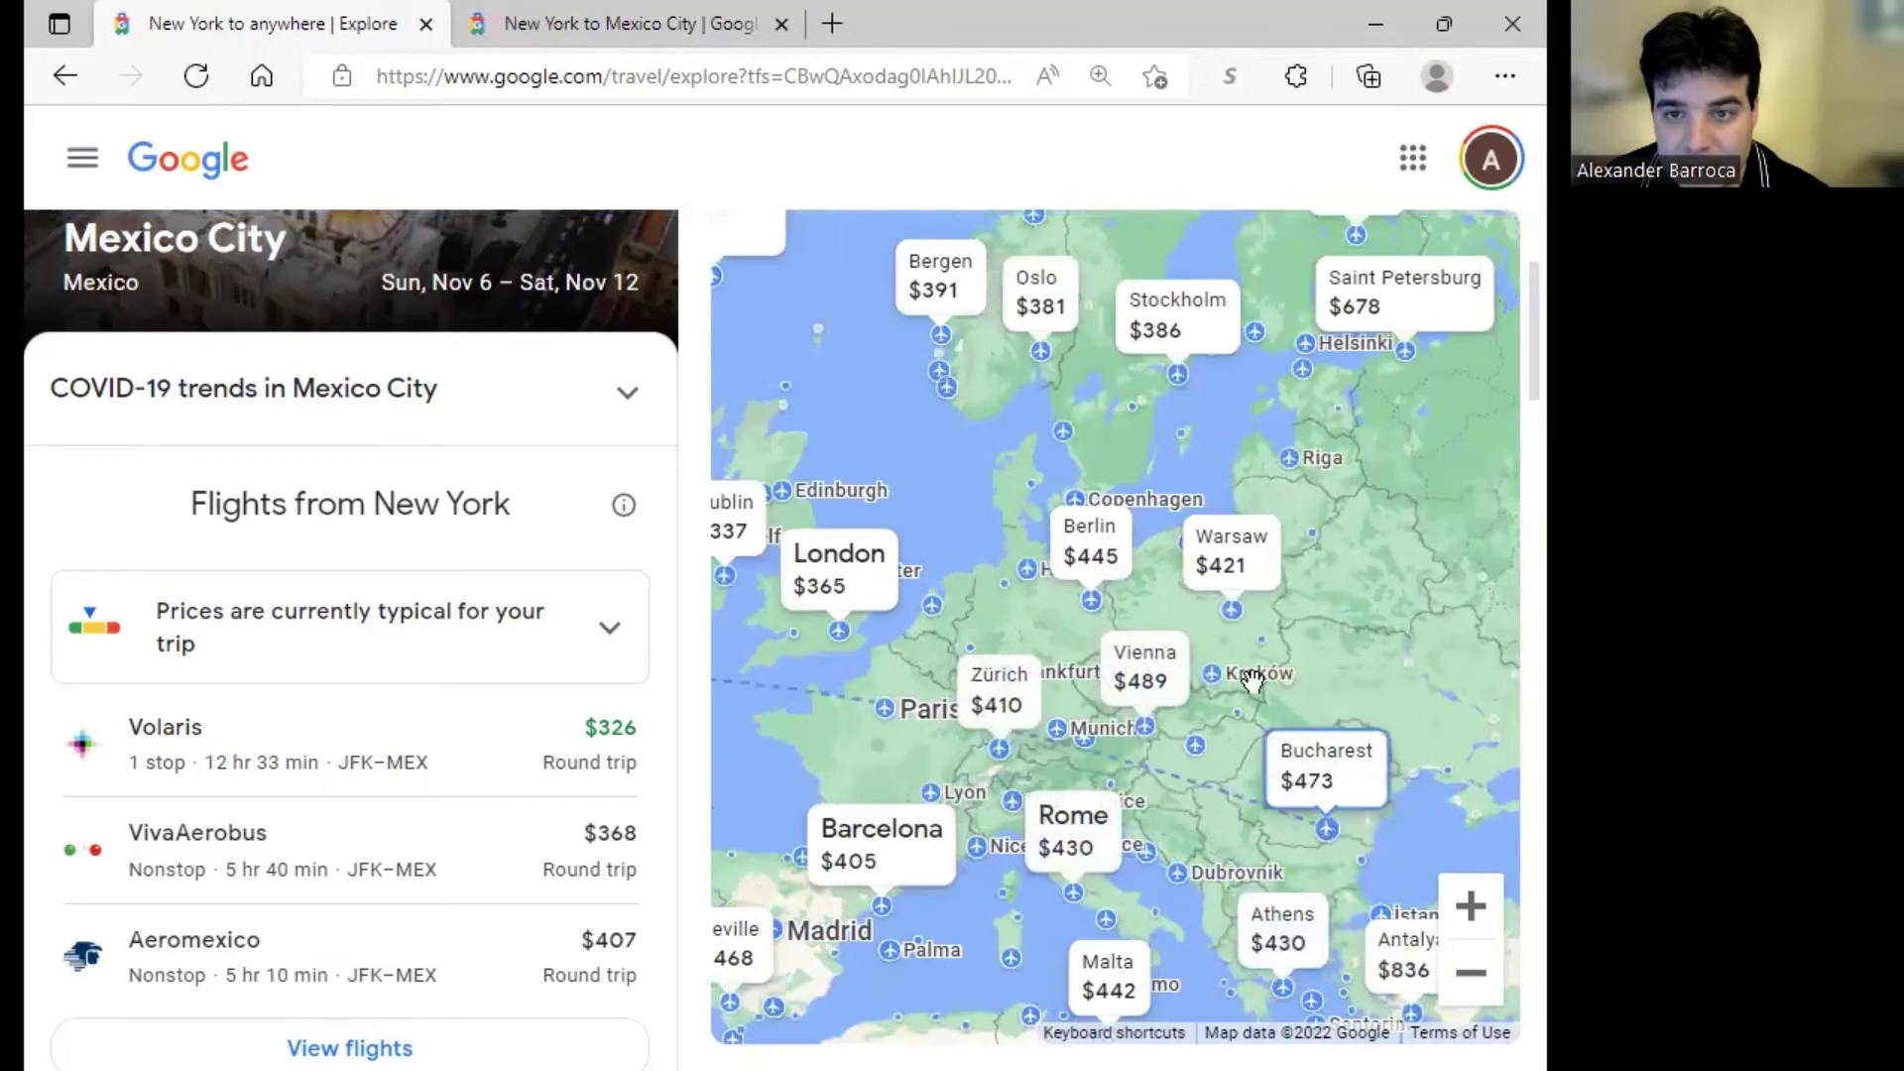
pyautogui.moveTo(1001, 443); pyautogui.dragTo(1007, 669)
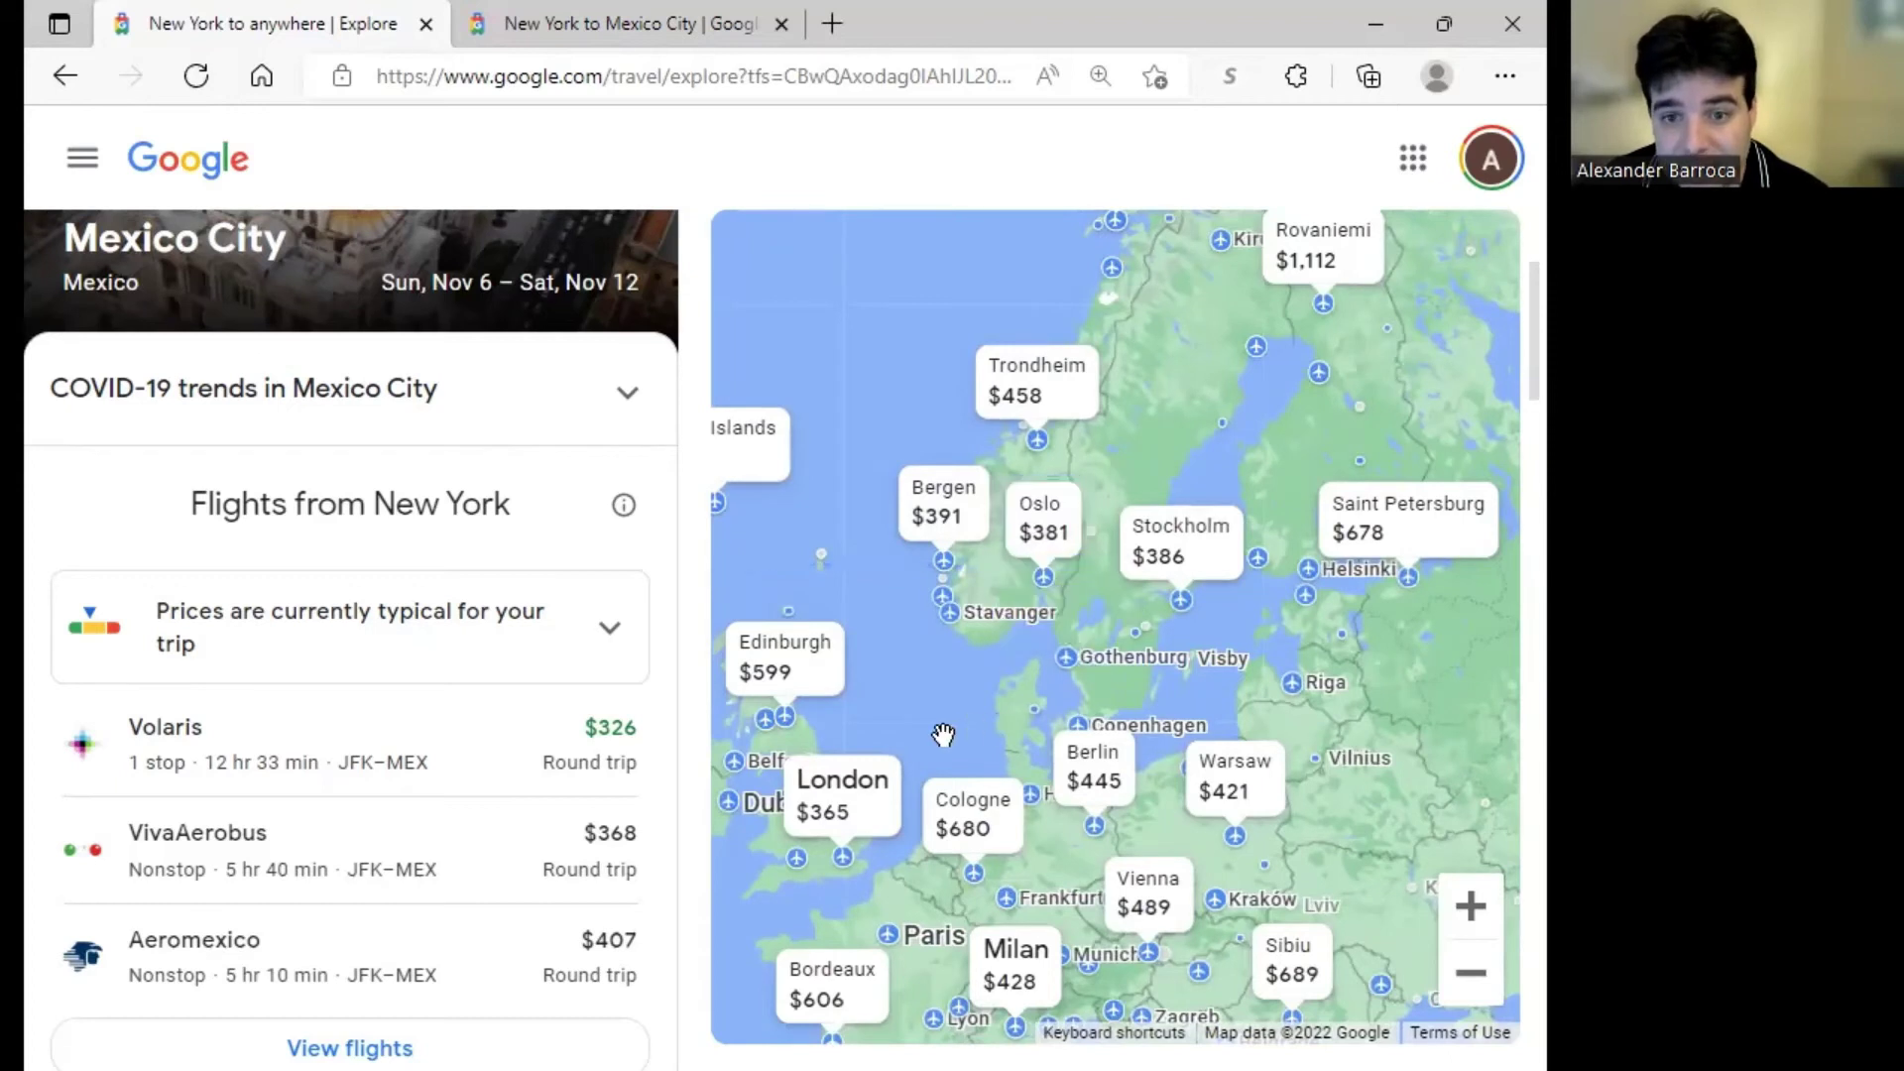
pyautogui.moveTo(954, 735); pyautogui.dragTo(871, 637)
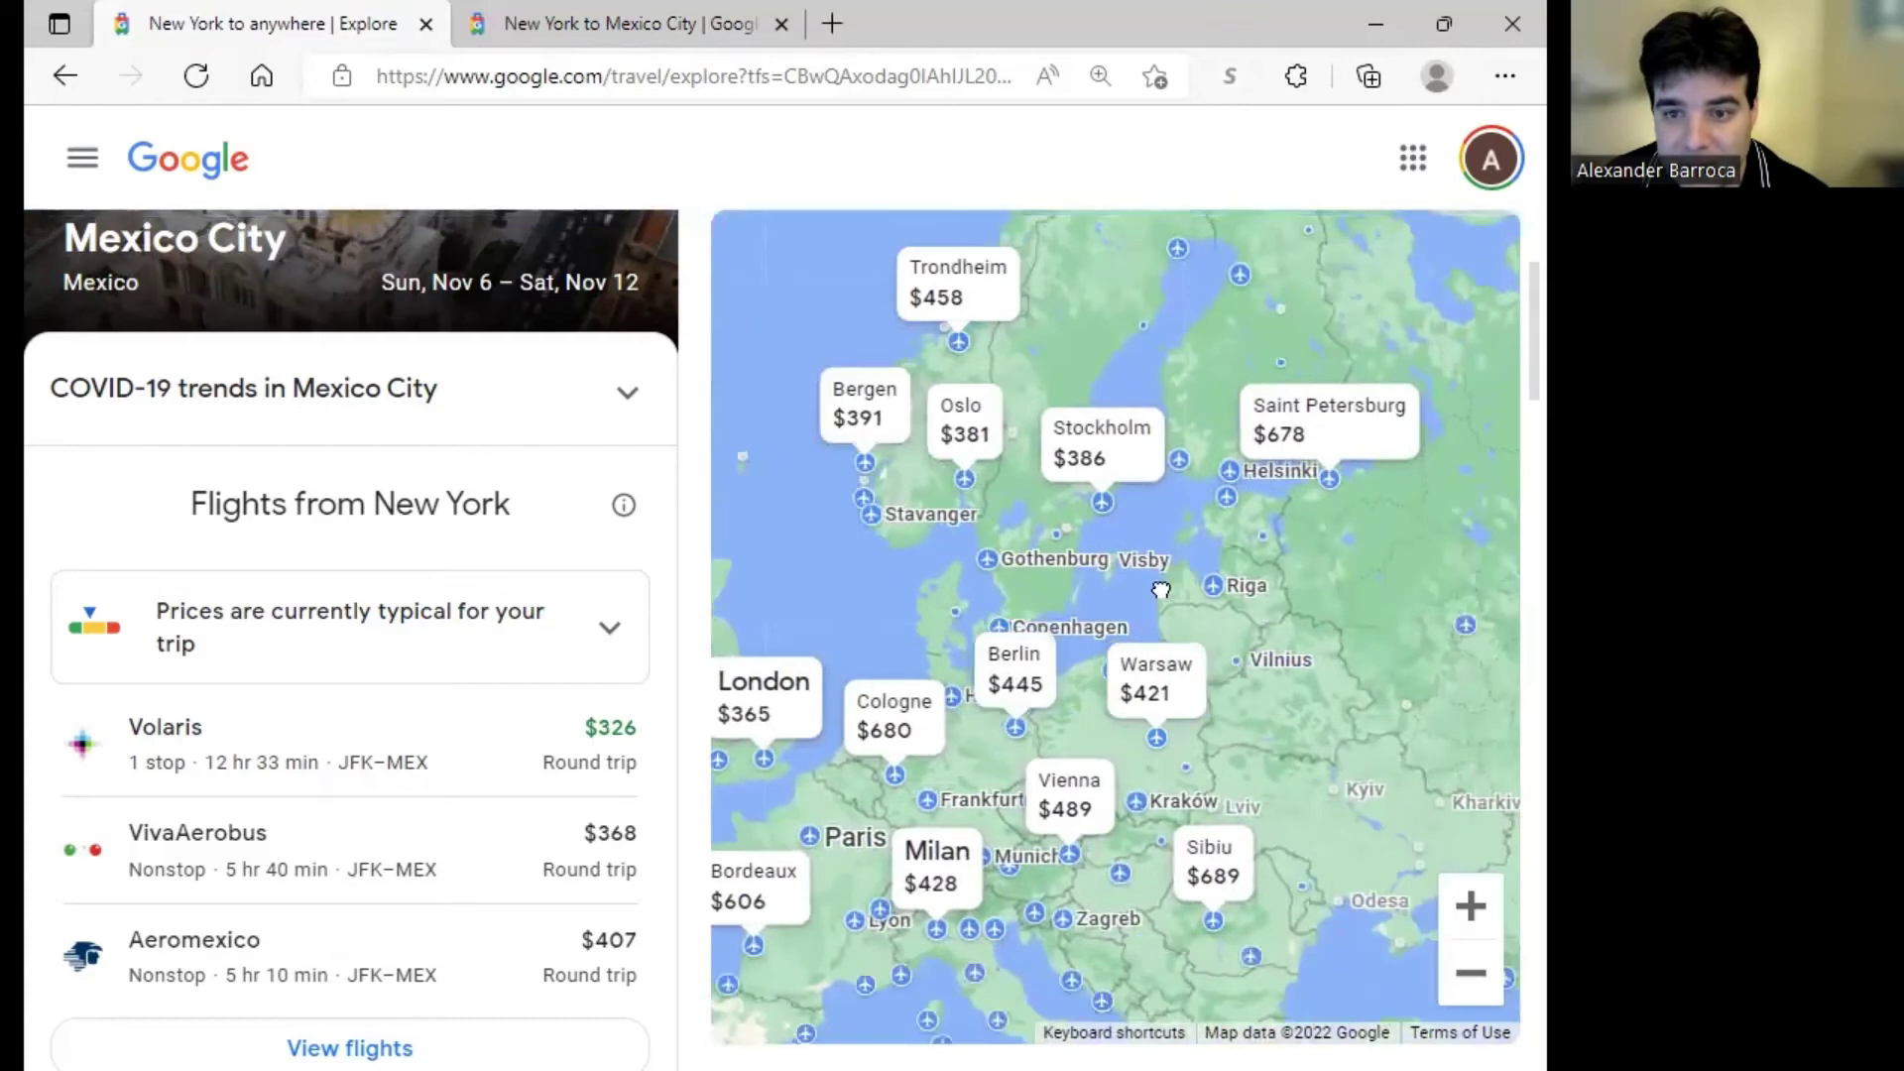
# Pan the map east across Central Asia and zoom in on India and South Asia
pyautogui.scroll(-2, 1141, 610)
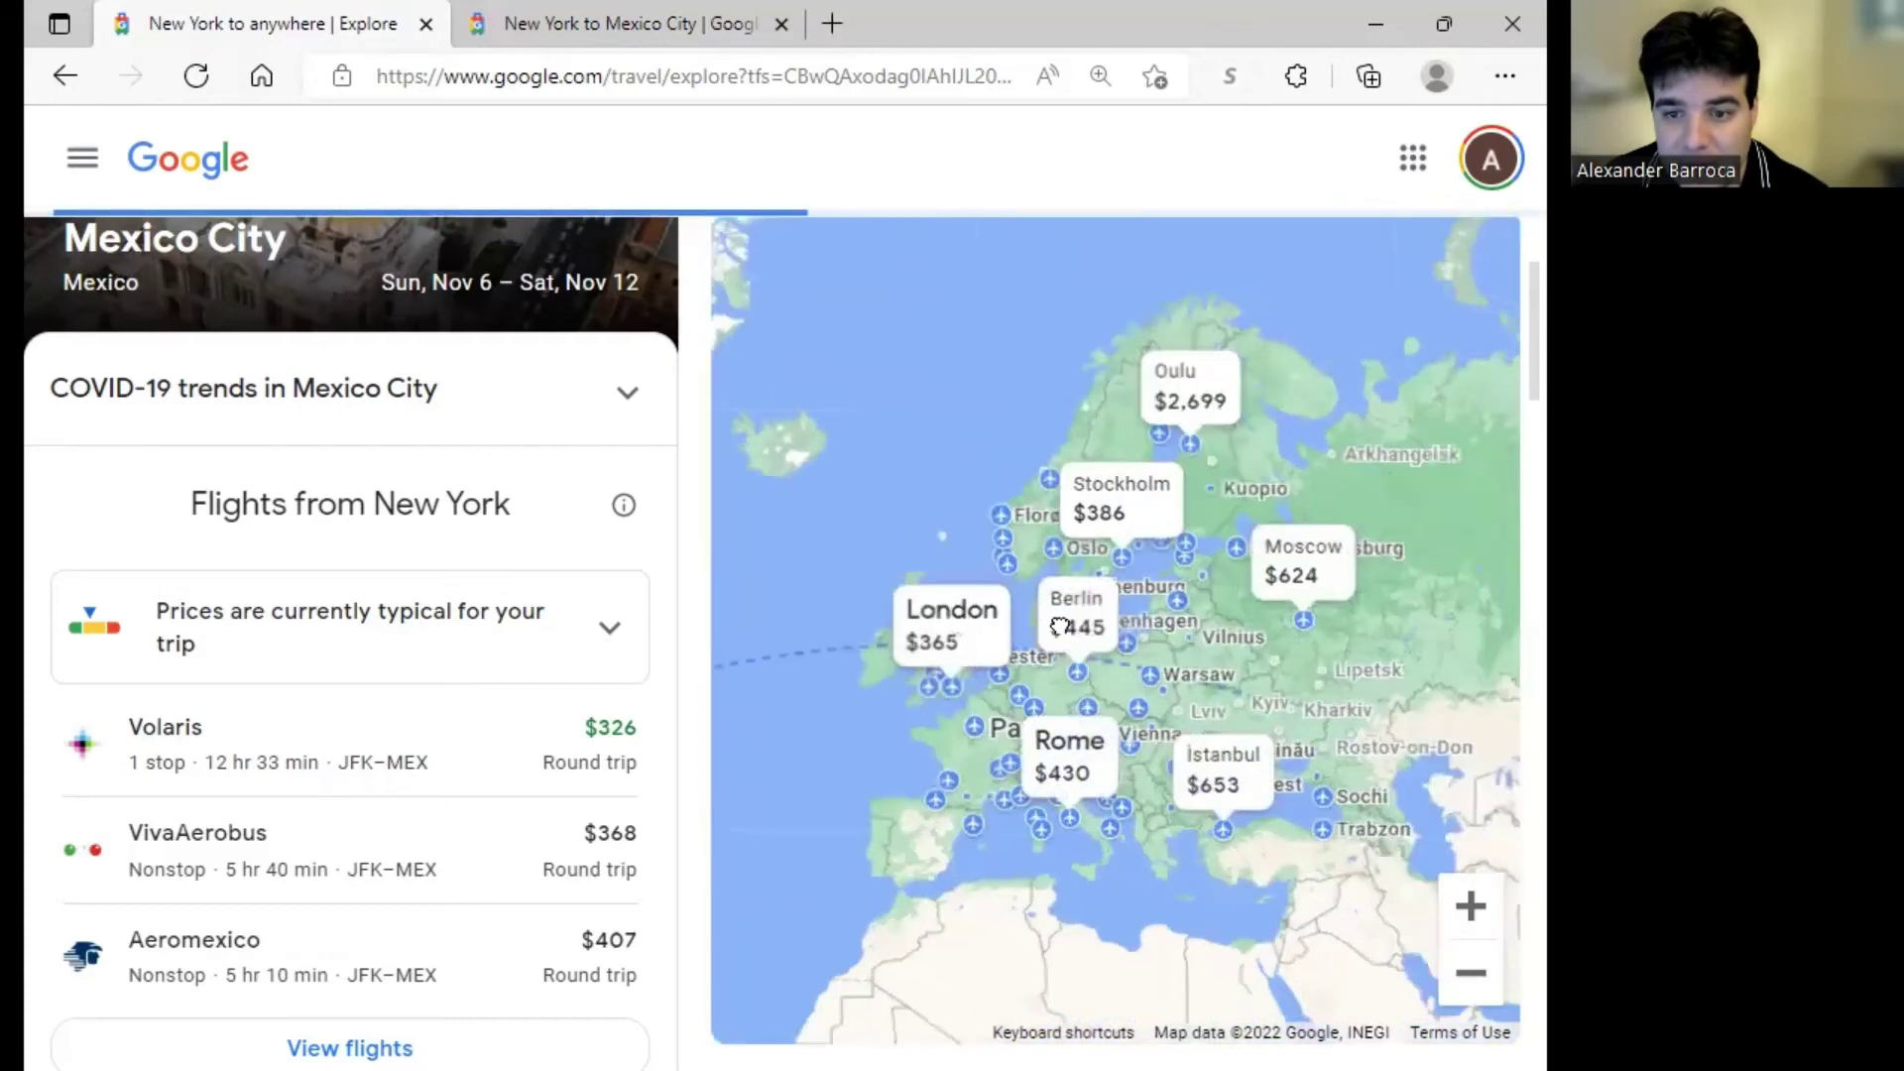
pyautogui.moveTo(1033, 617); pyautogui.dragTo(893, 565)
pyautogui.moveTo(1156, 625); pyautogui.dragTo(1111, 600)
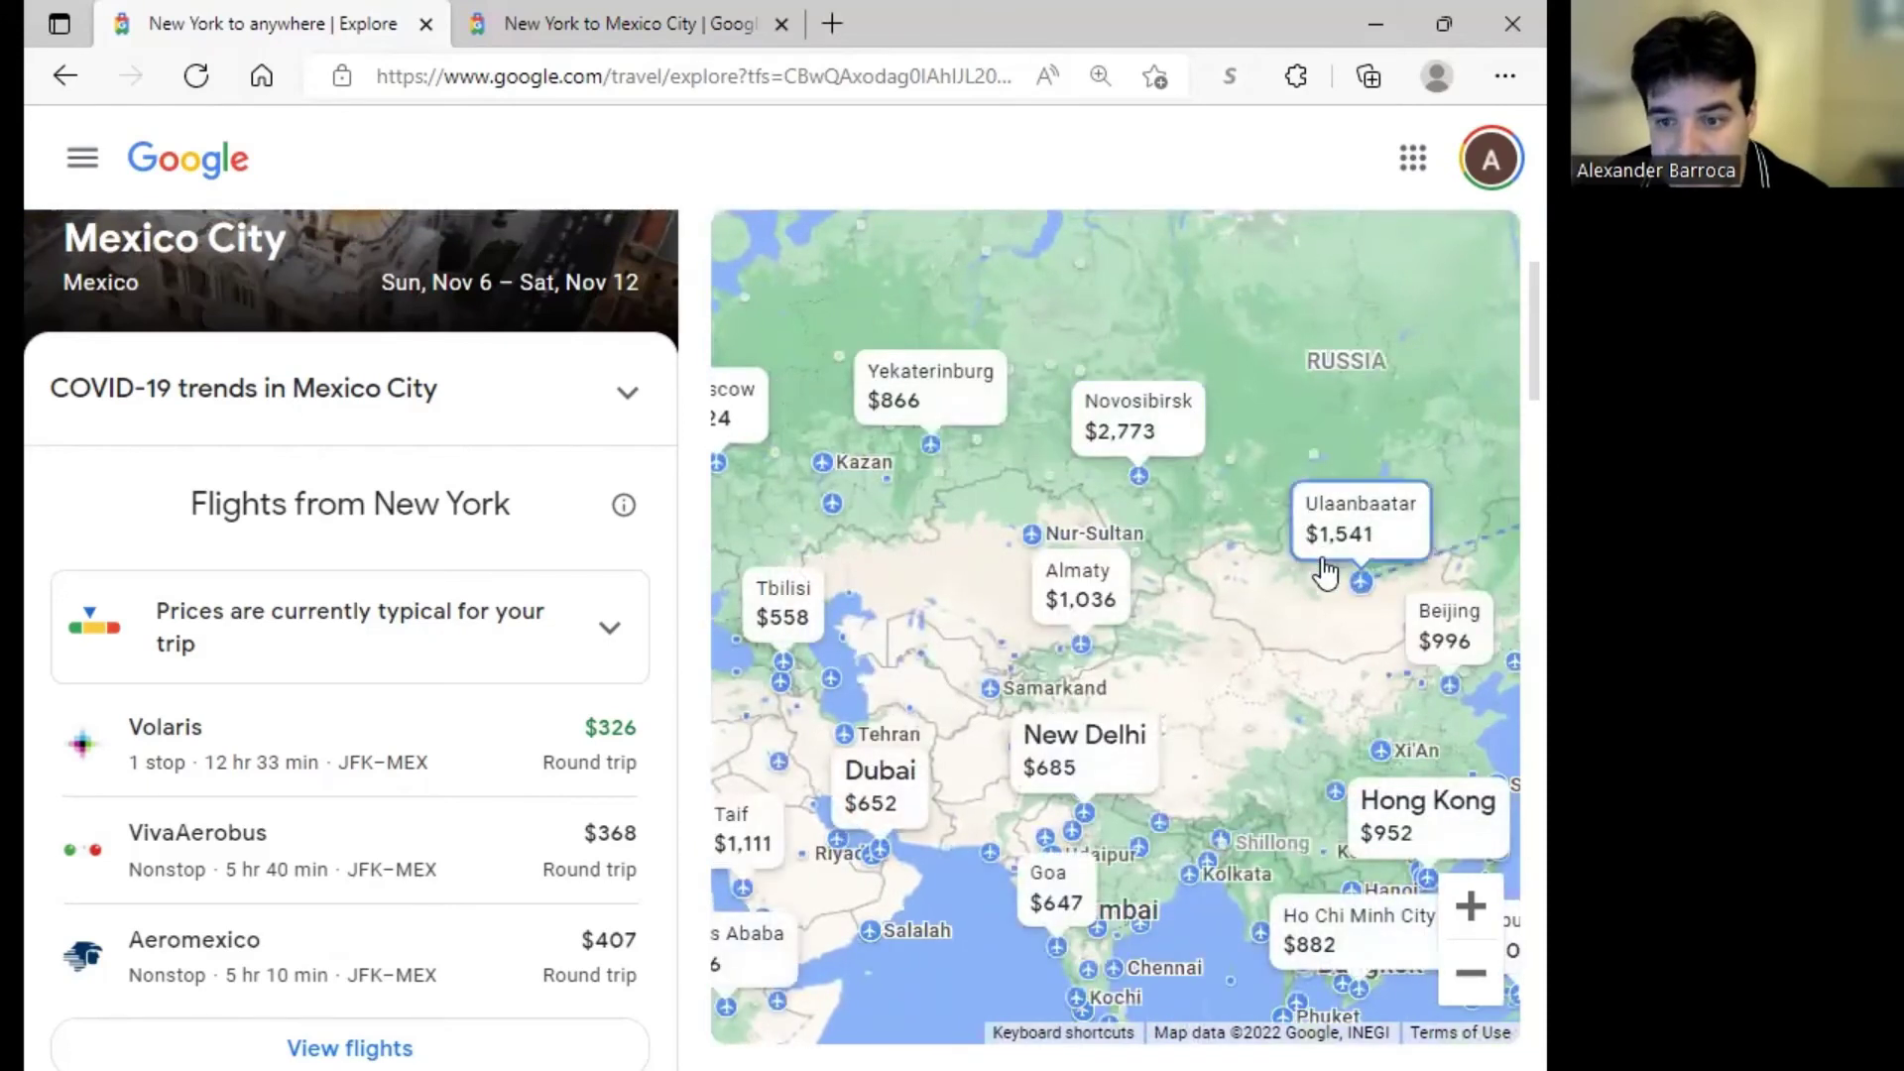
pyautogui.moveTo(1302, 761); pyautogui.dragTo(1205, 580)
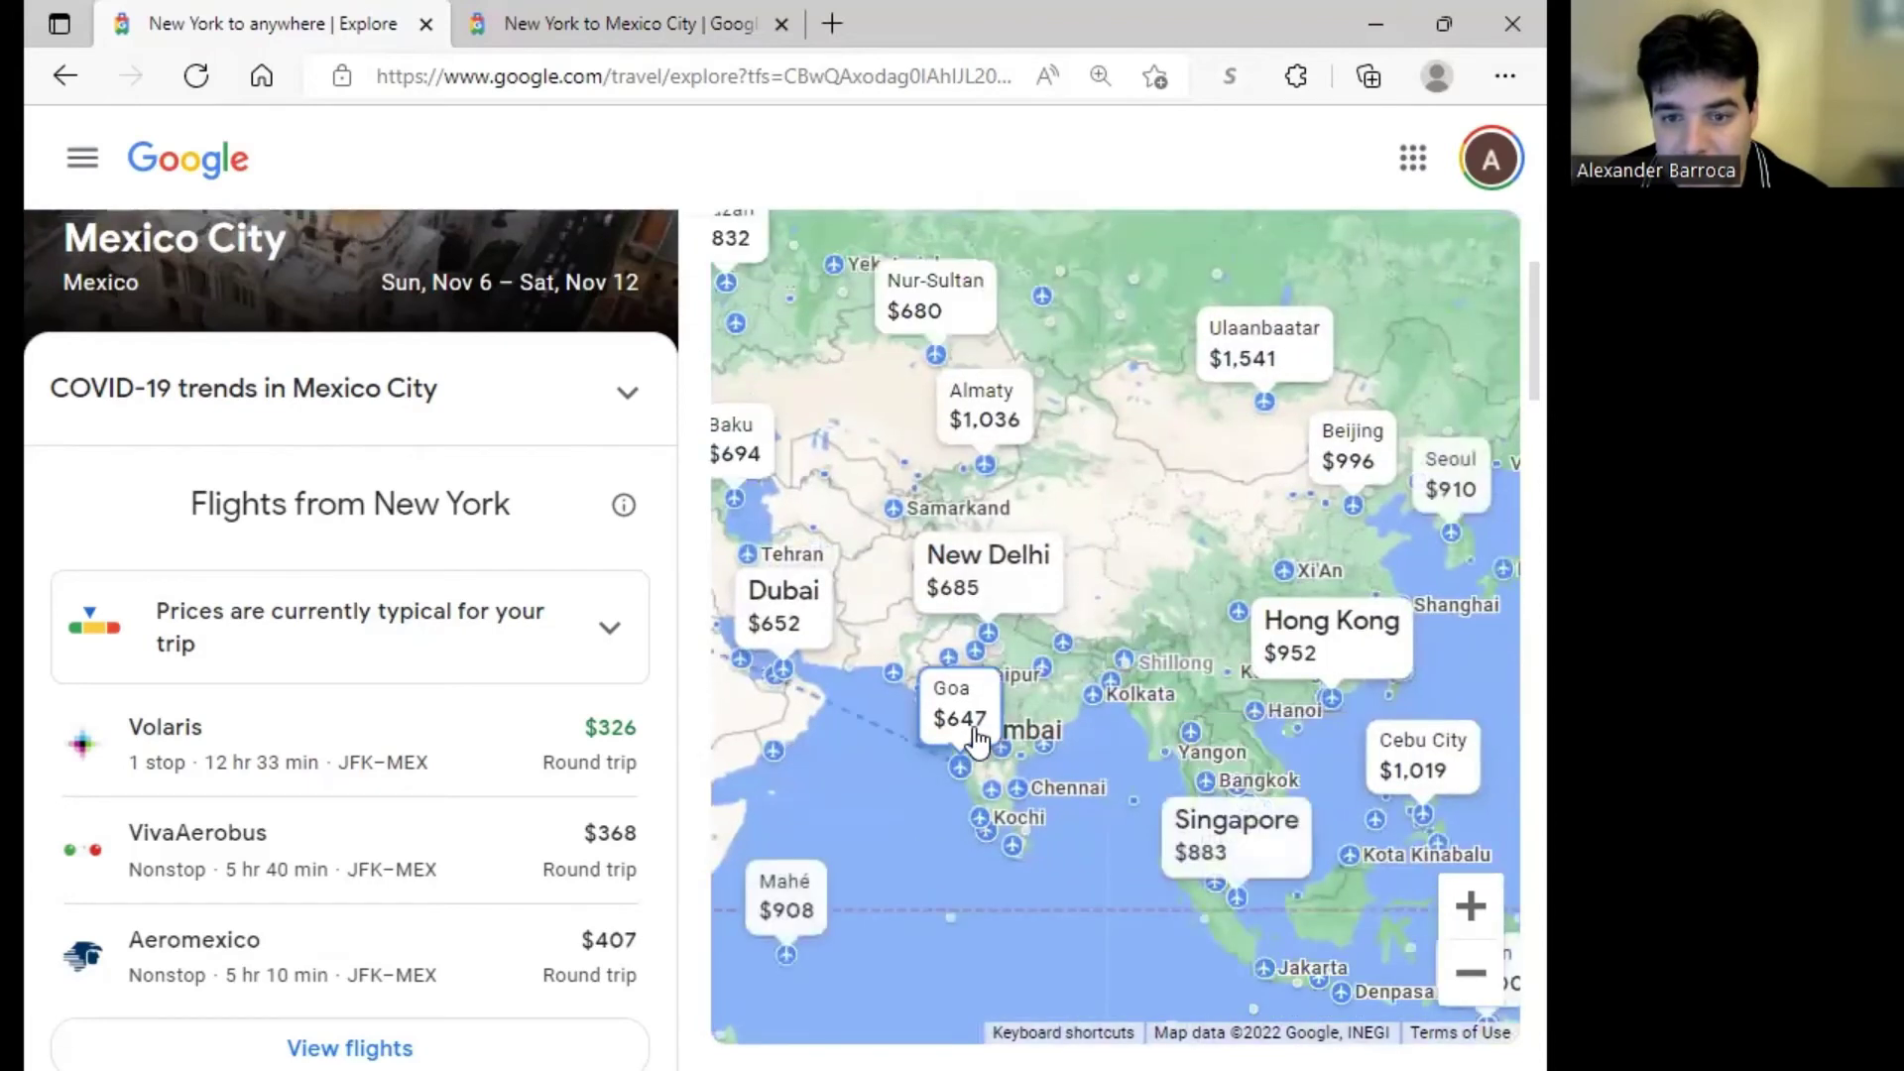
pyautogui.scroll(2, 1046, 693)
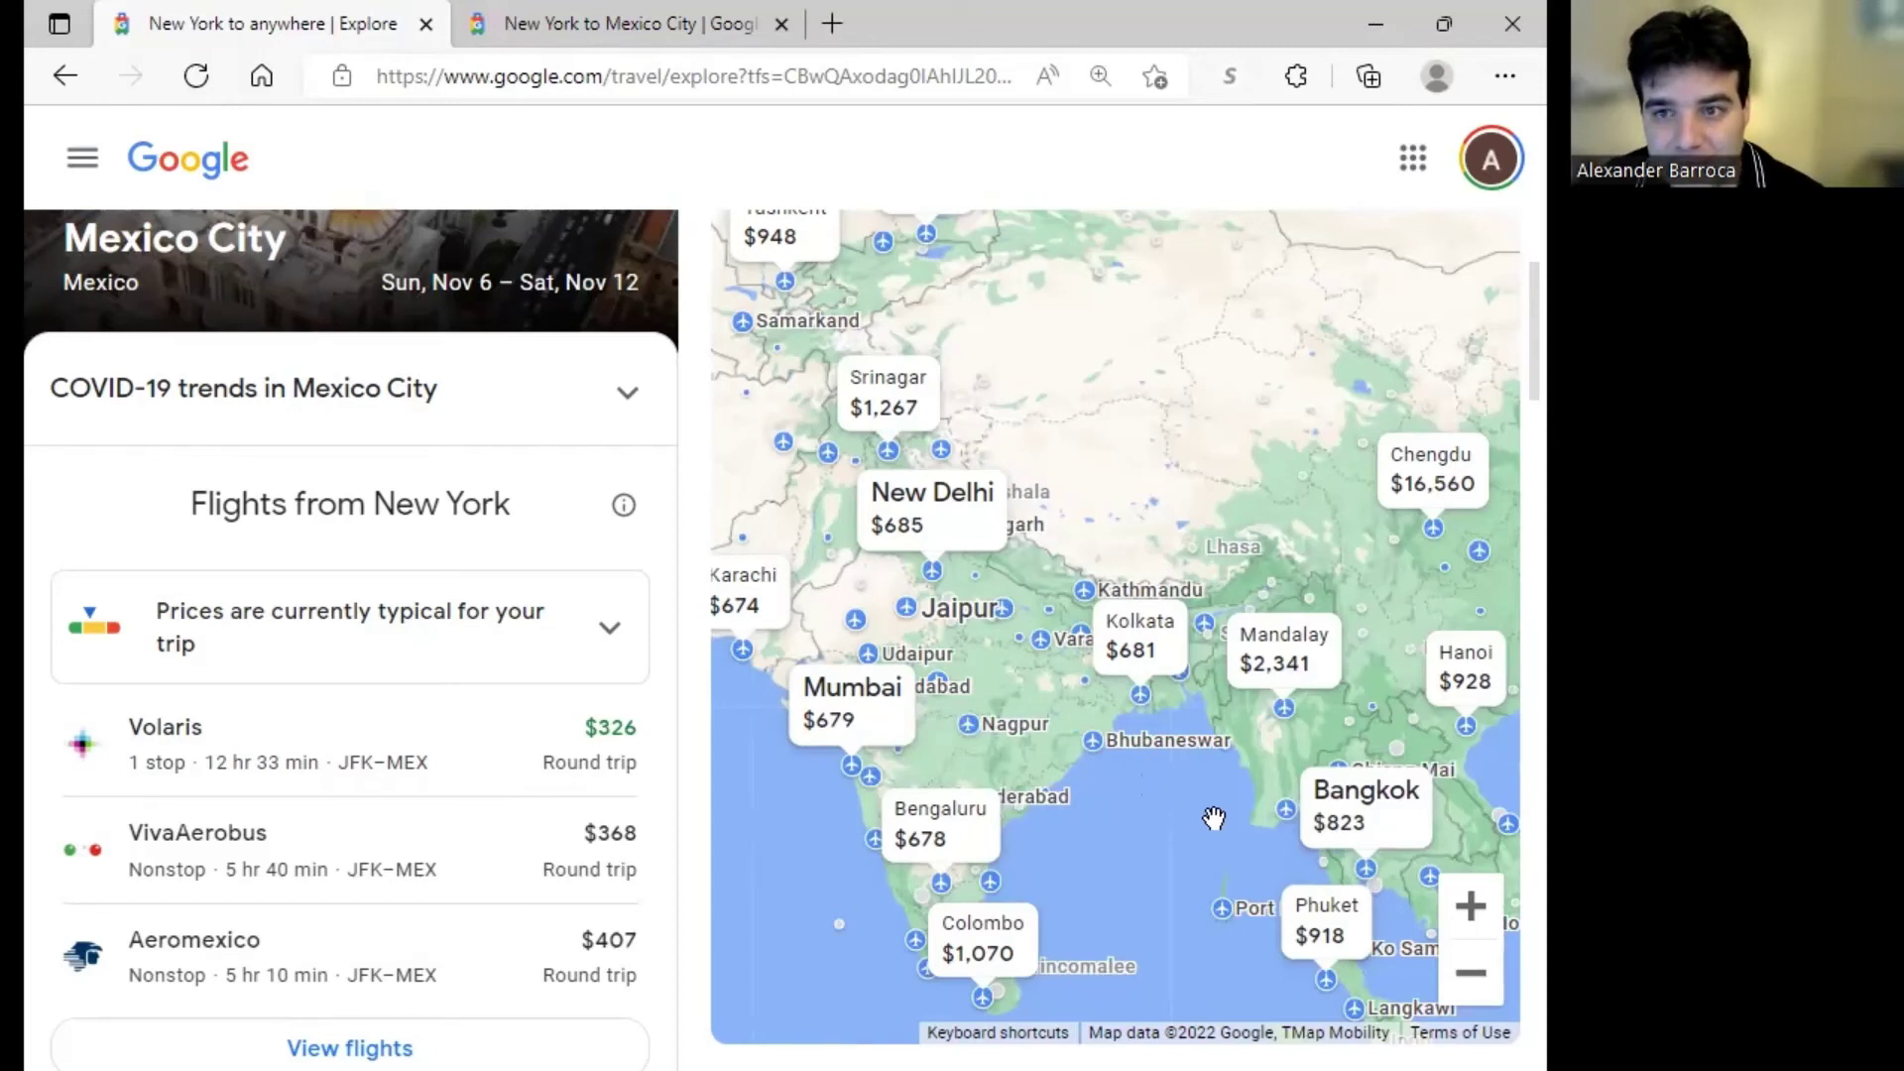
pyautogui.moveTo(933, 694)
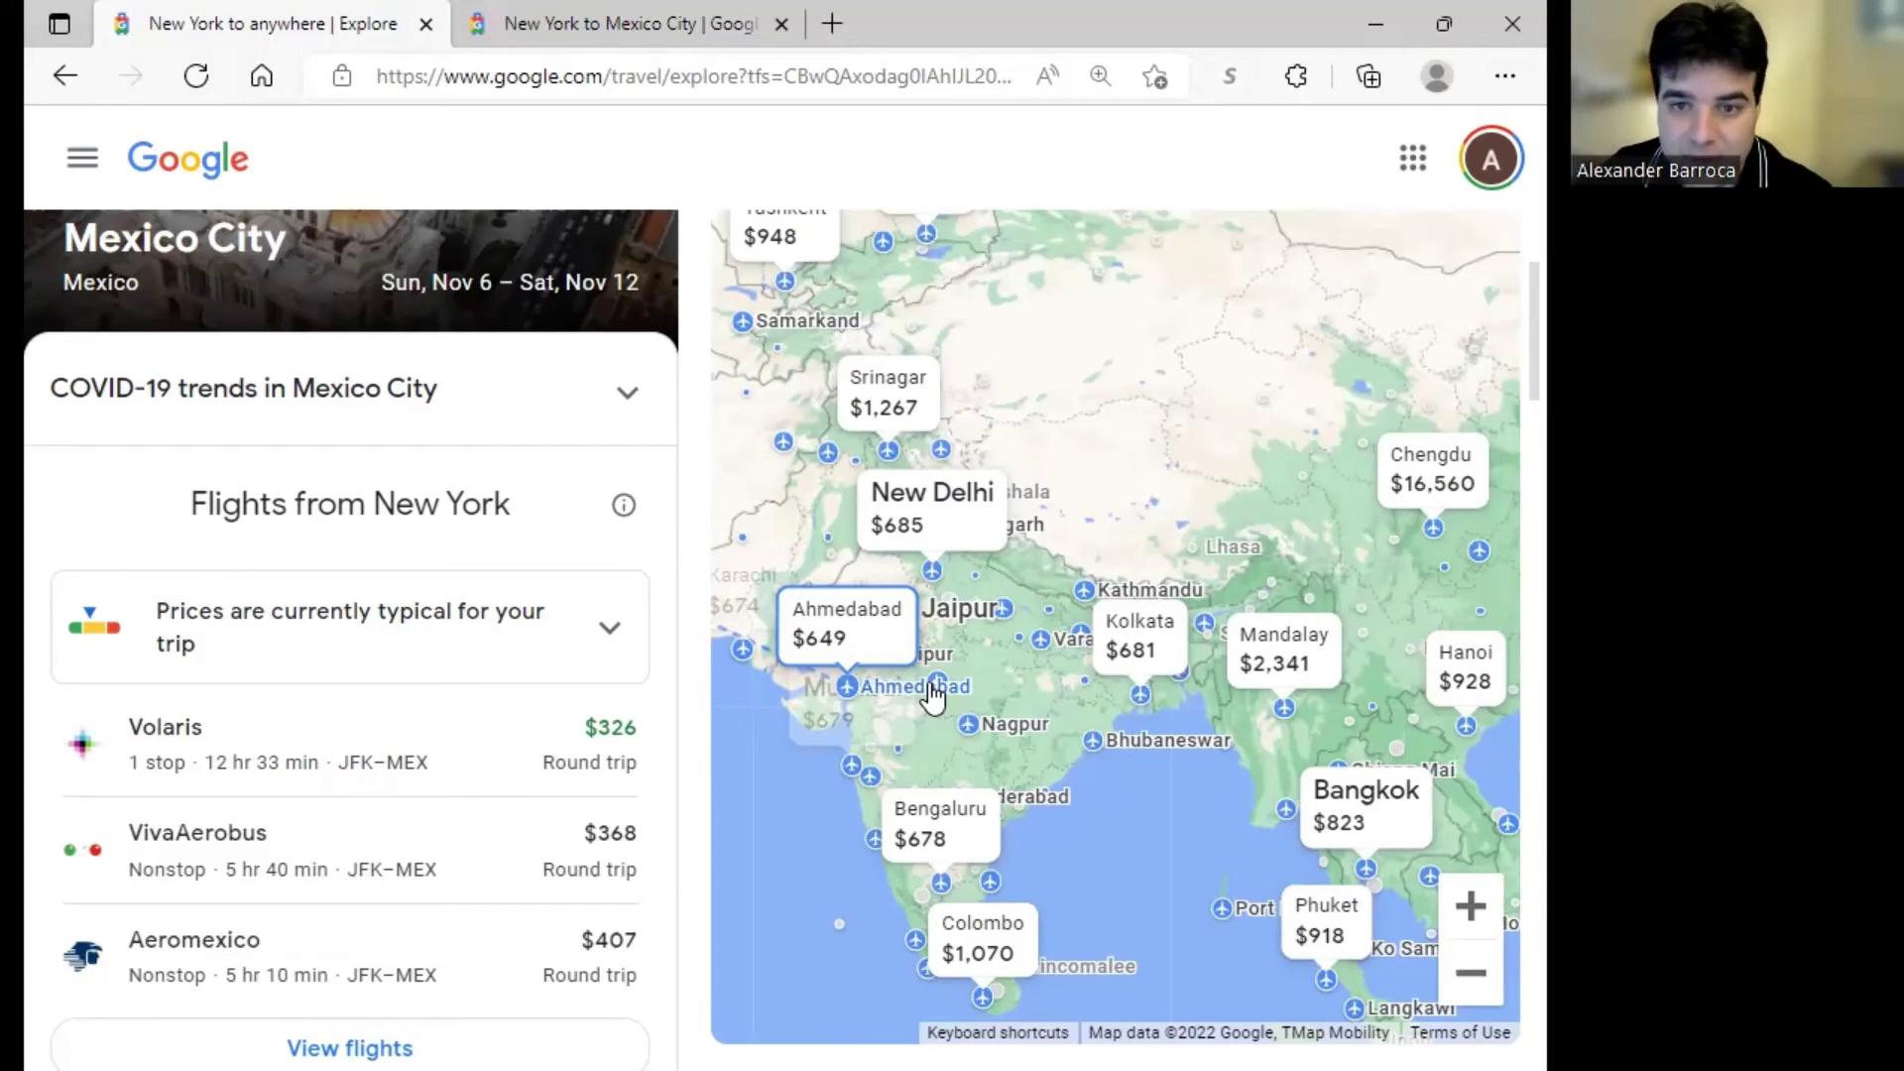
# Open New Delhi on the map and review its New York flights, led by Air India nonstop at $685
pyautogui.click(961, 523)
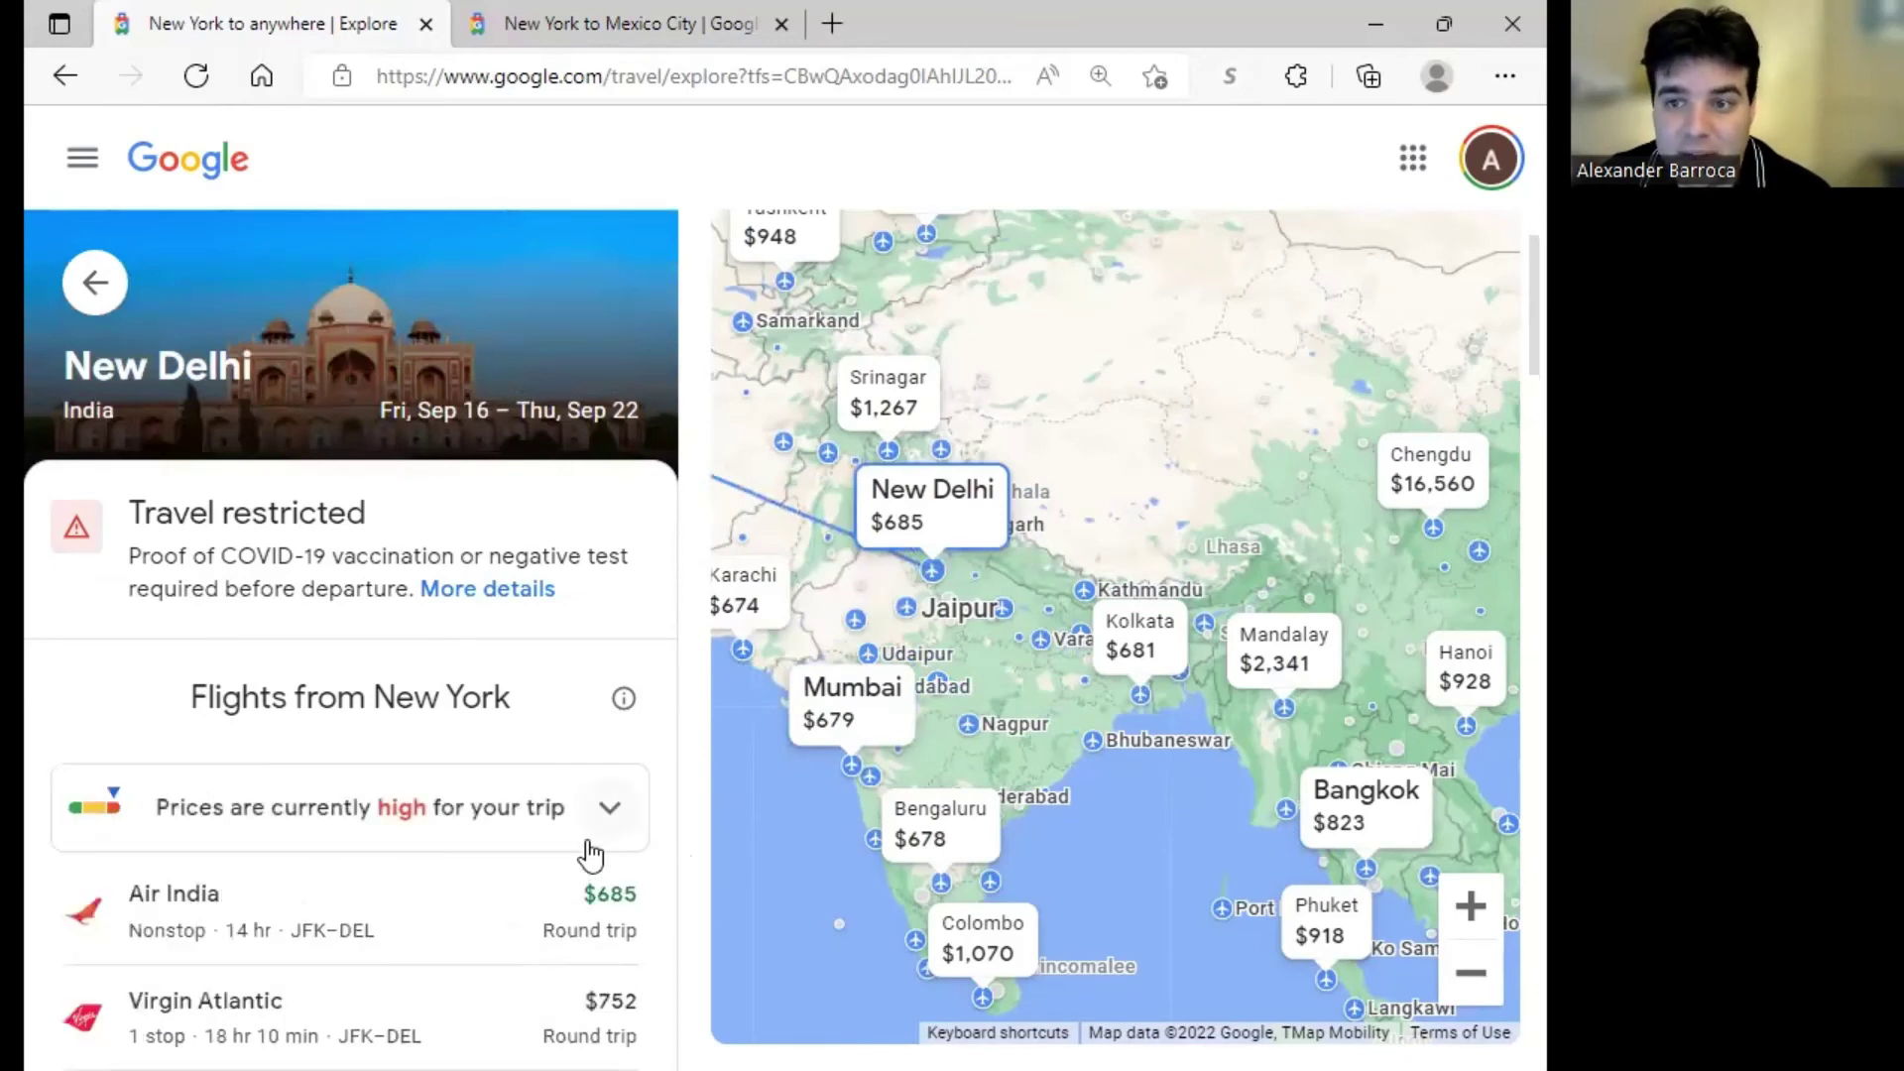
pyautogui.scroll(-3, 599, 793)
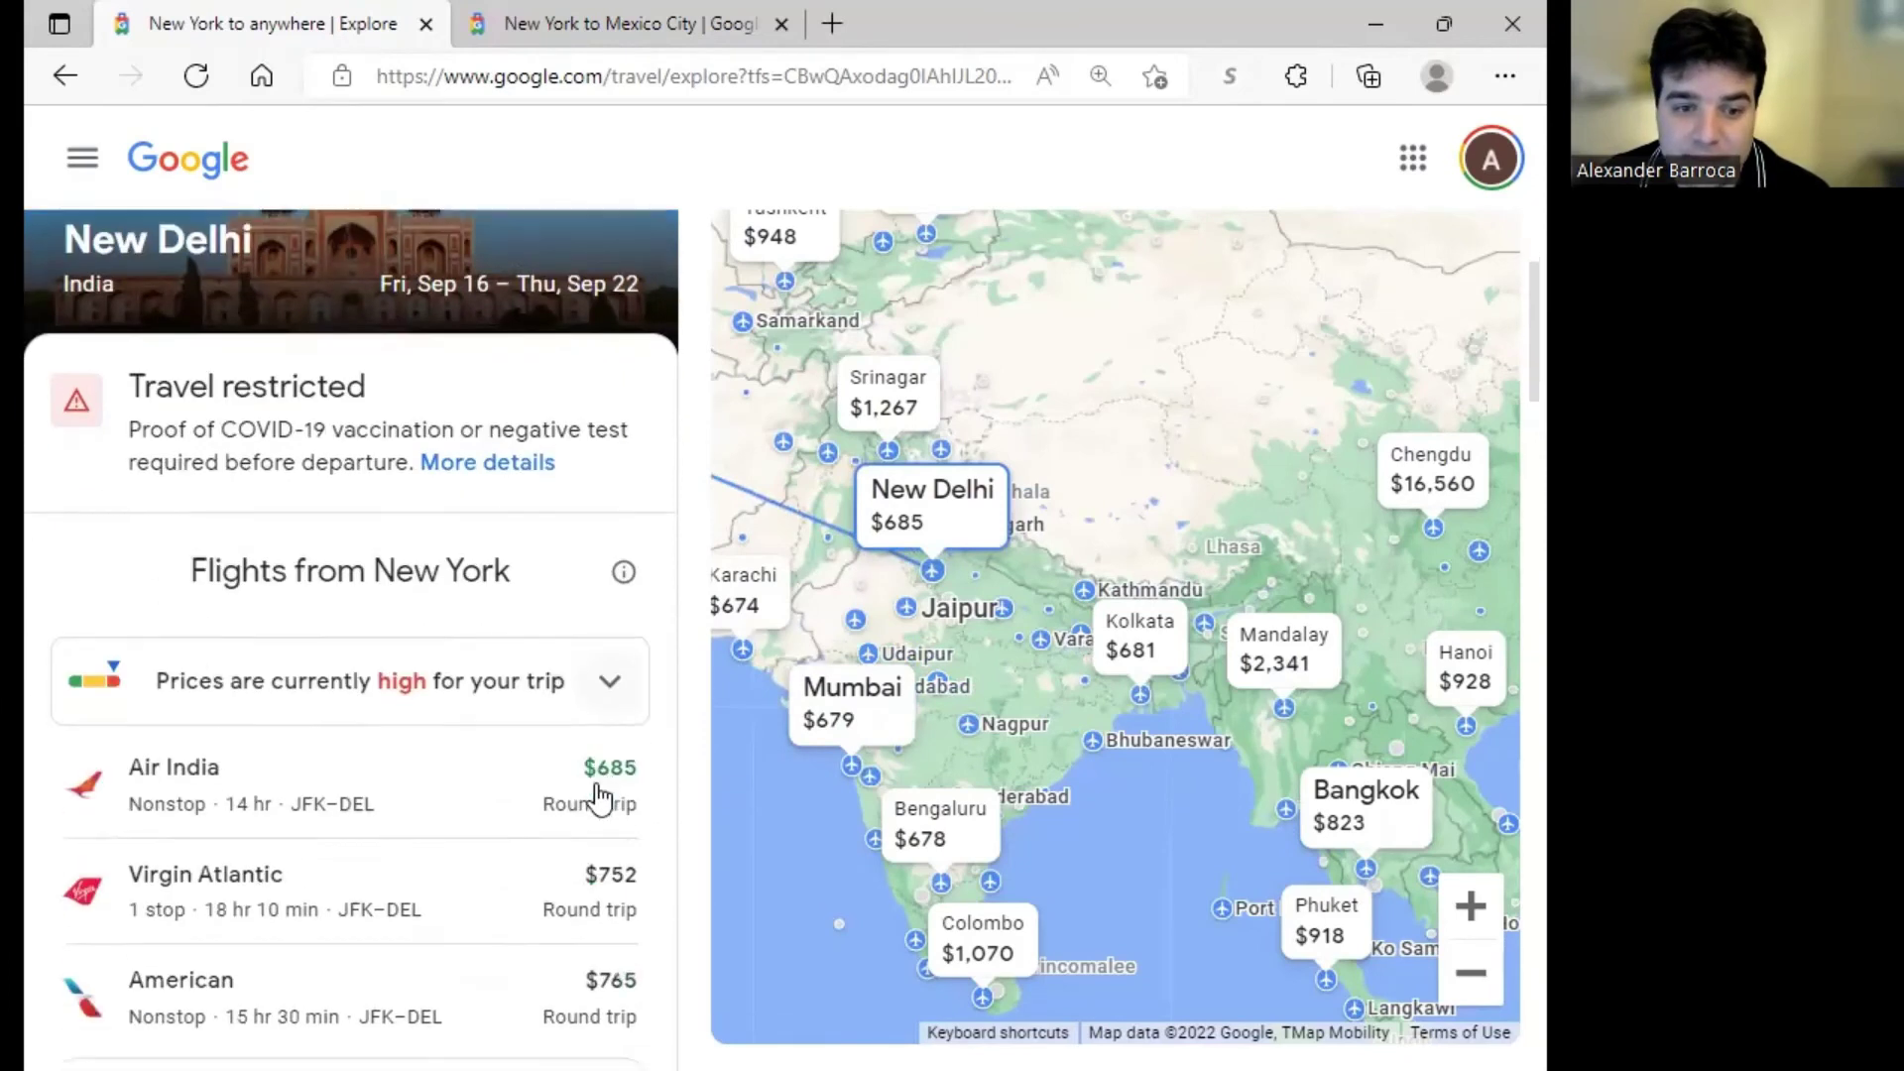